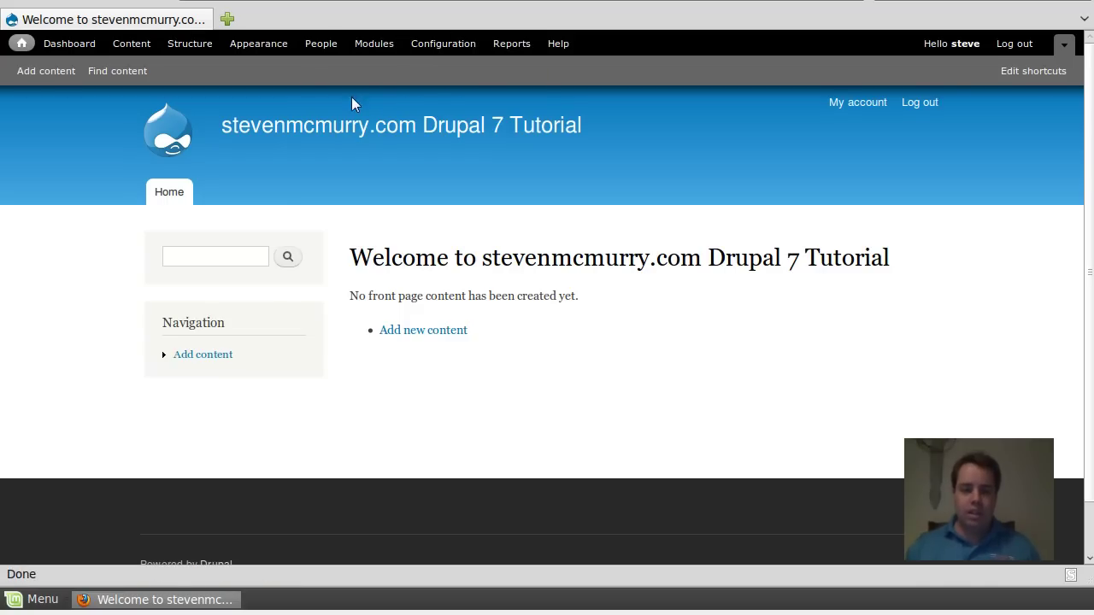
# Open the Modules page and verify Chaos tools, Shadowbox, Views and Views UI are enabled
pyautogui.press('super')
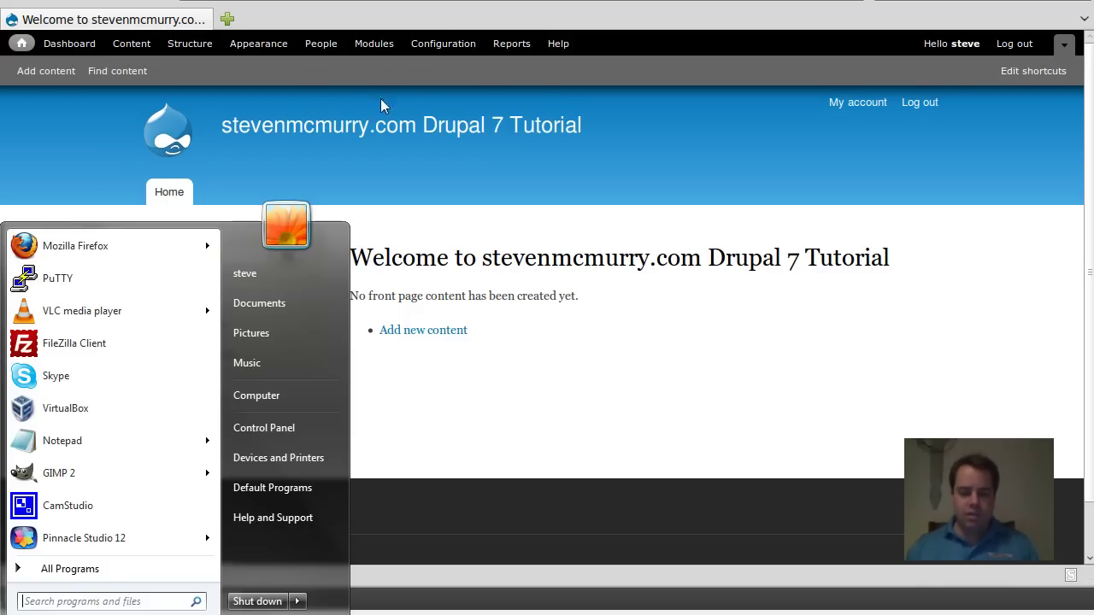
pyautogui.click(513, 405)
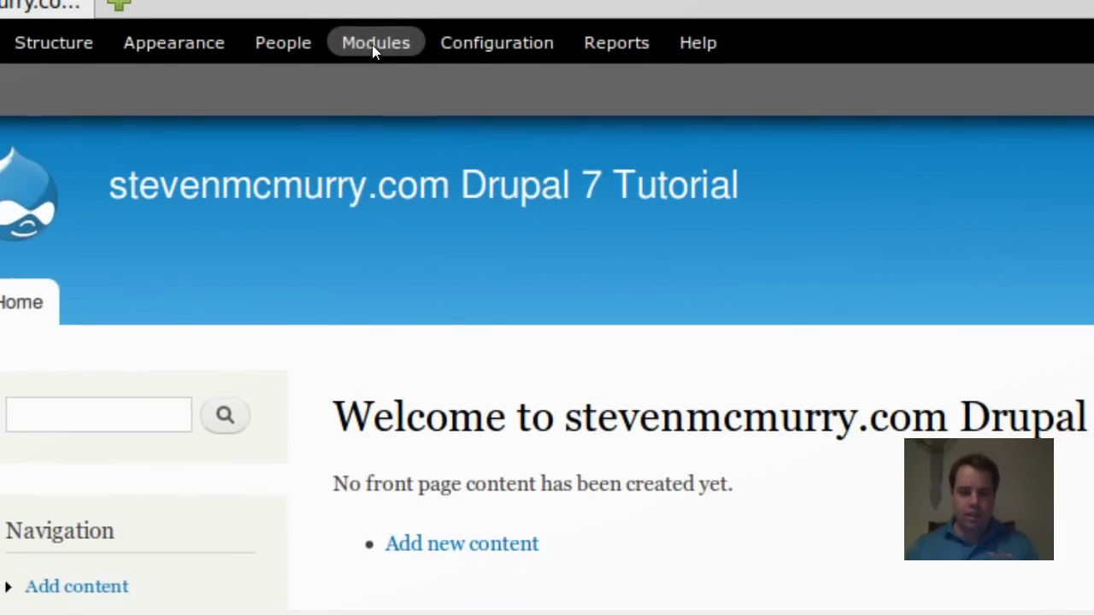
pyautogui.click(376, 75)
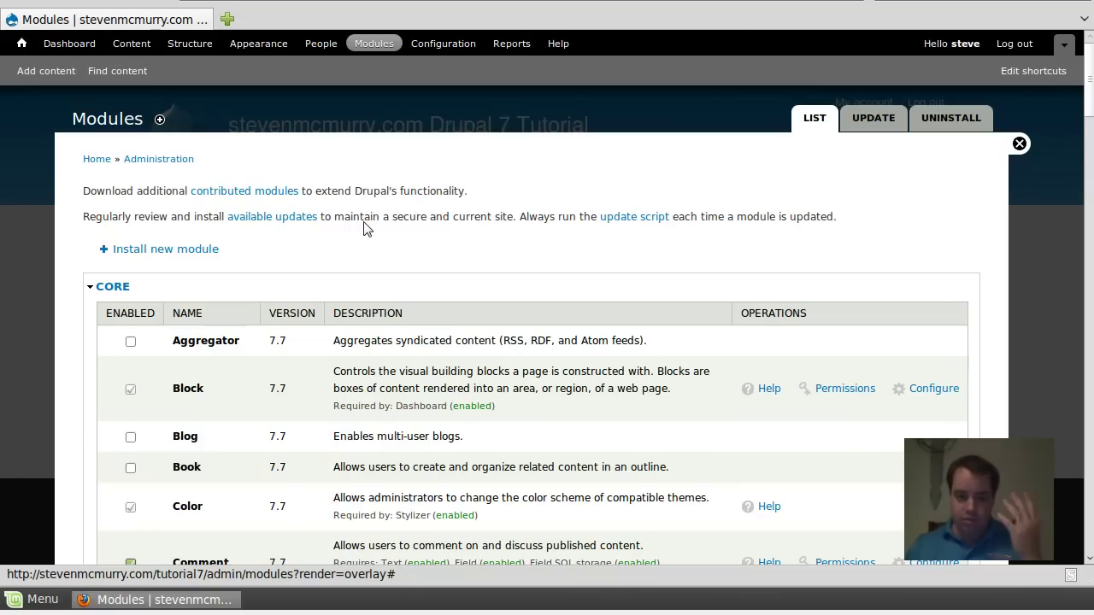
pyautogui.scroll(-3, 240, 290)
pyautogui.scroll(-10, 177, 291)
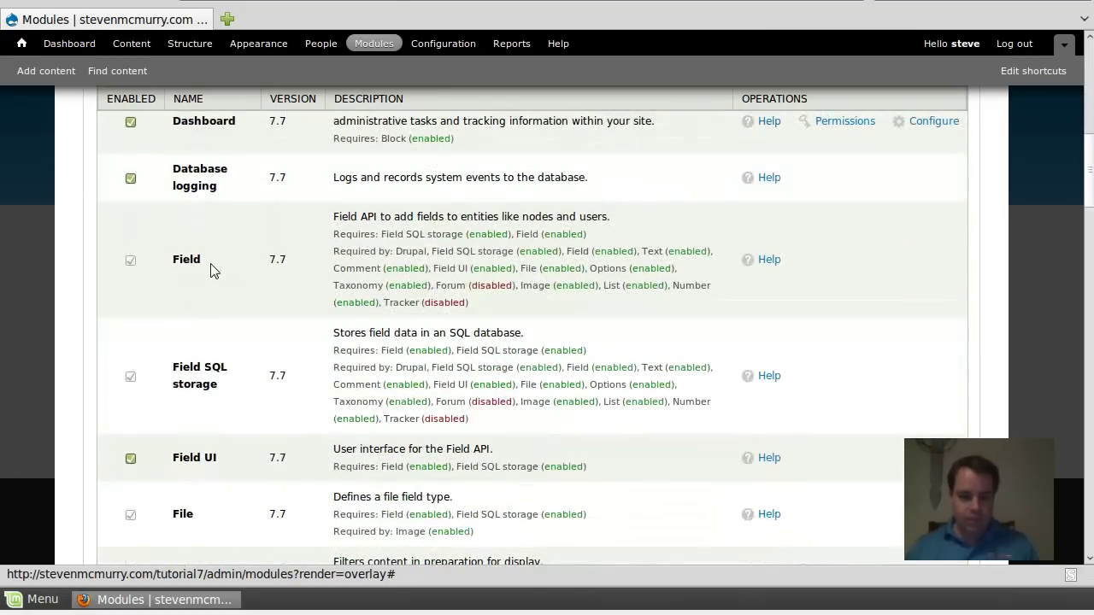
pyautogui.scroll(-3, 213, 270)
pyautogui.scroll(-3, 213, 271)
pyautogui.scroll(-2, 193, 352)
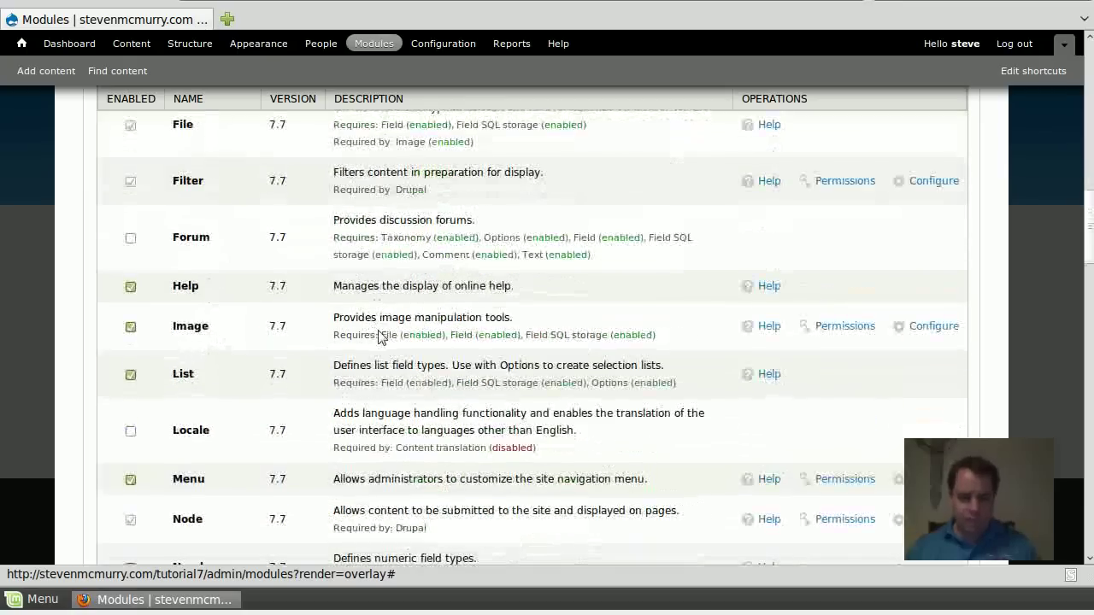
pyautogui.scroll(-9, 376, 333)
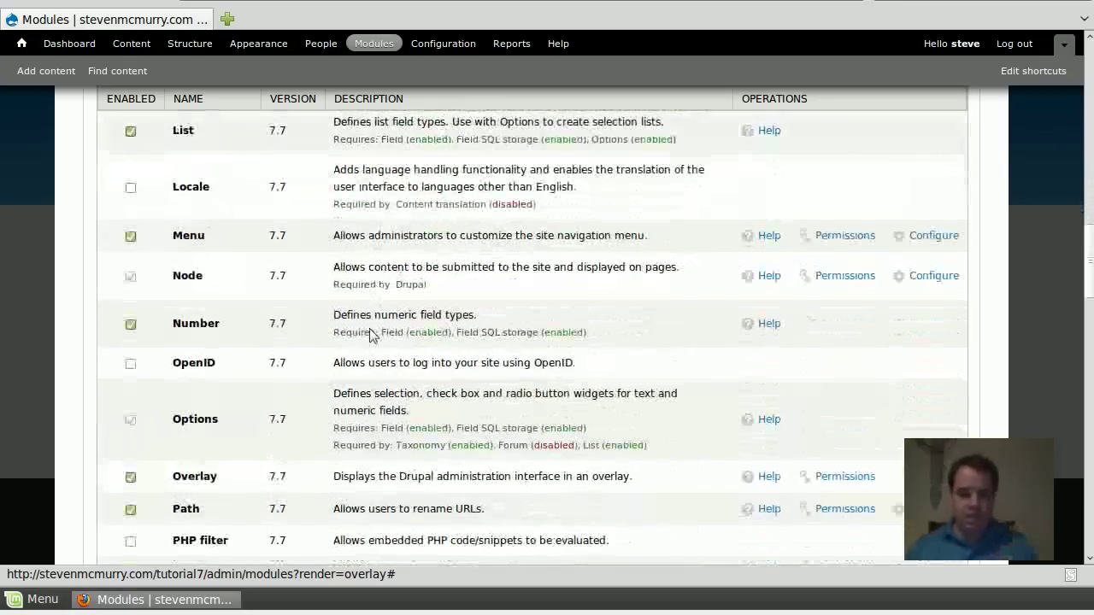
pyautogui.scroll(-12, 363, 333)
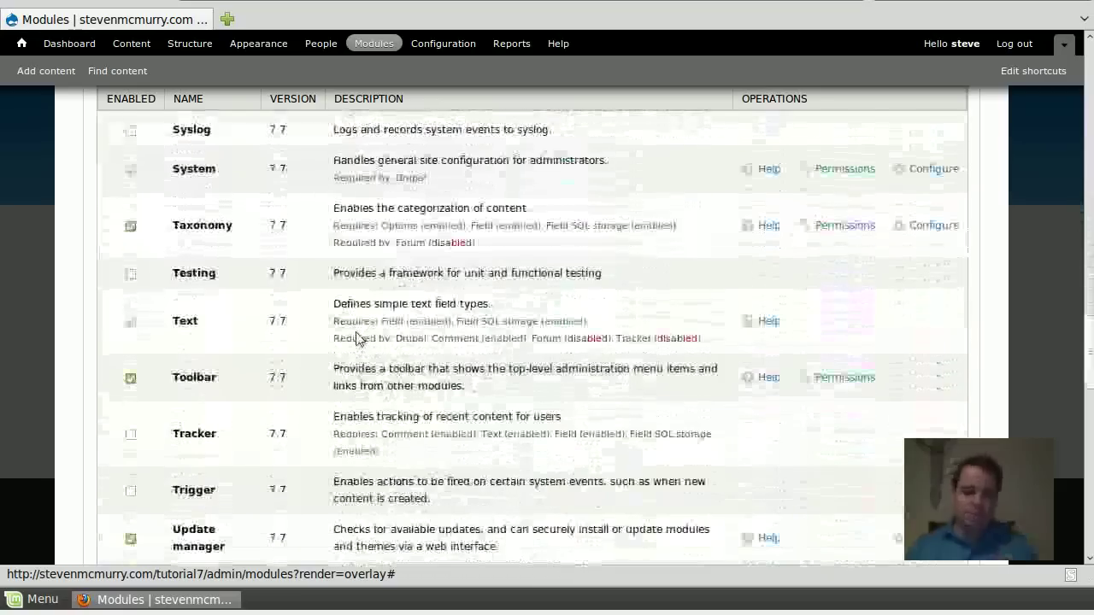
pyautogui.scroll(-1, 351, 339)
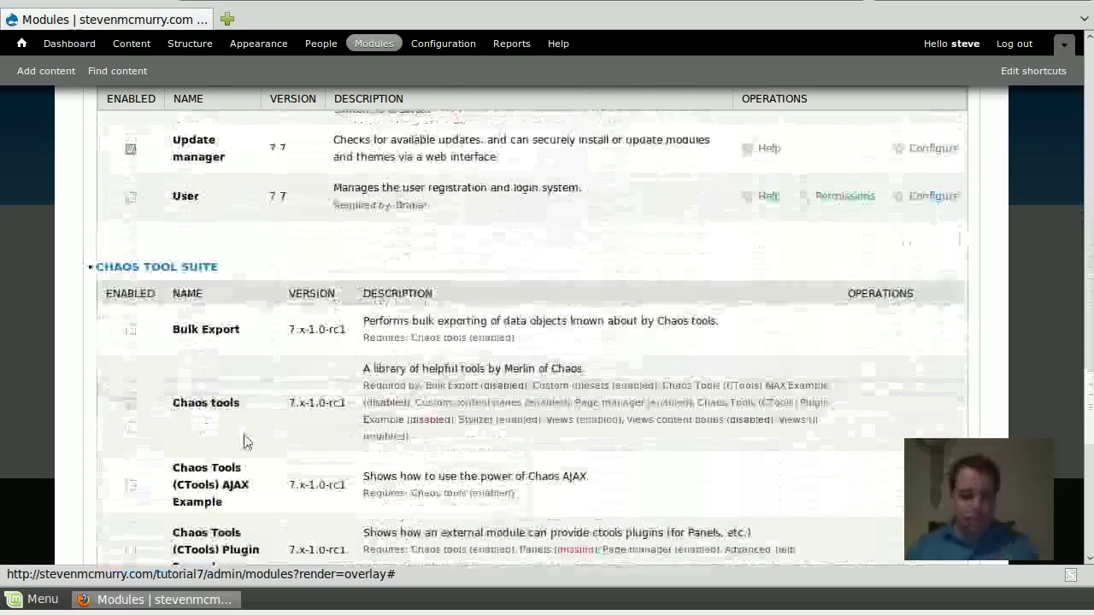
pyautogui.scroll(-3, 243, 444)
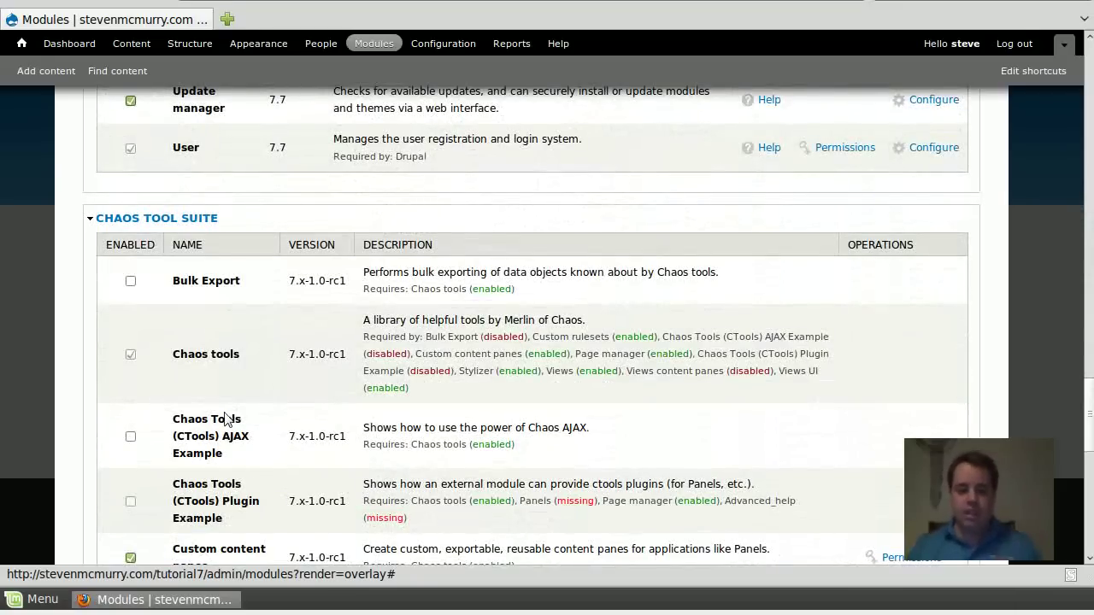
pyautogui.scroll(-5, 231, 419)
pyautogui.scroll(-4, 227, 376)
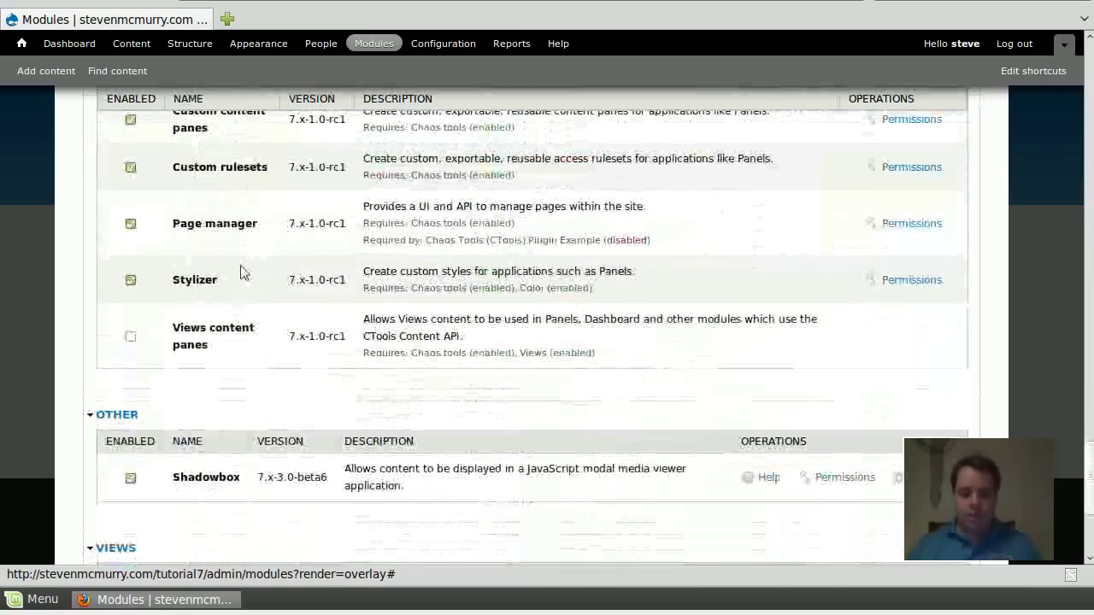
pyautogui.scroll(-5, 239, 282)
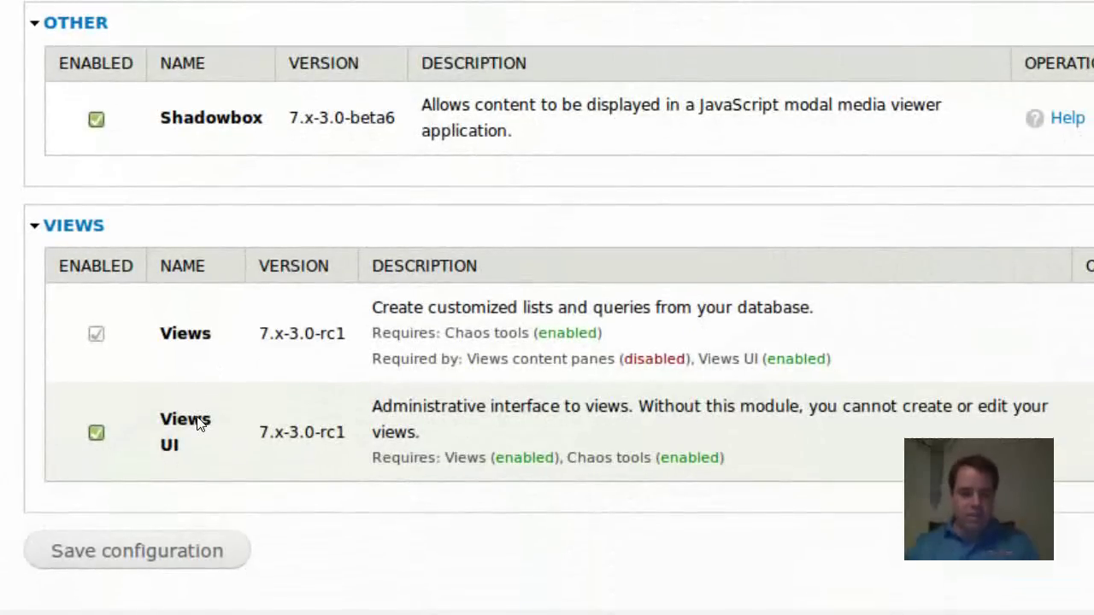
pyautogui.scroll(5, 196, 423)
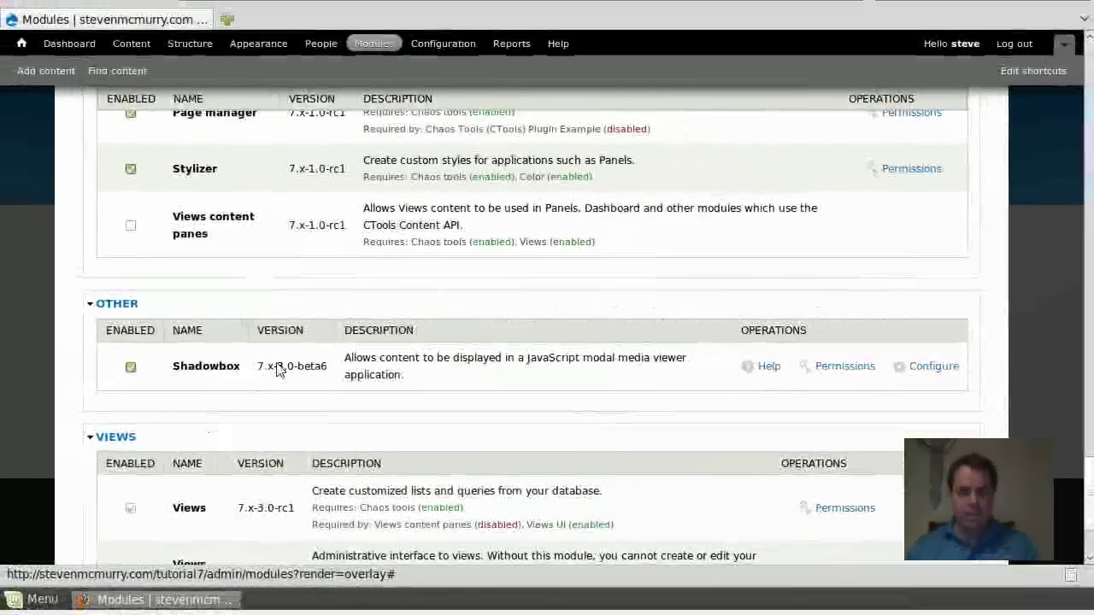
pyautogui.scroll(6, 271, 373)
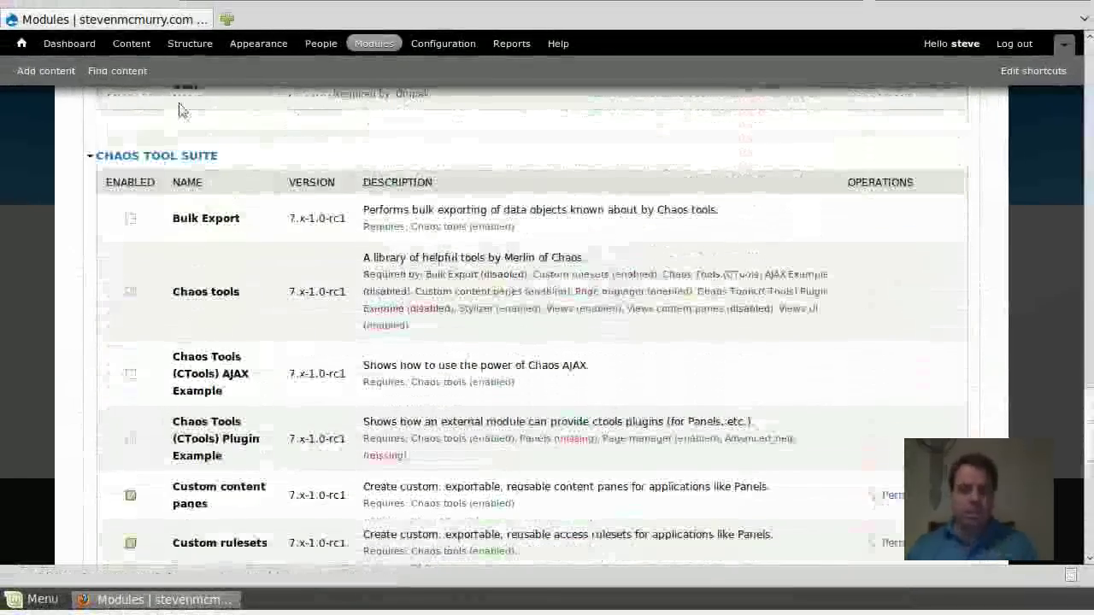
# Start a new content type under Structure and name it 'Photo Gallery'
pyautogui.click(147, 46)
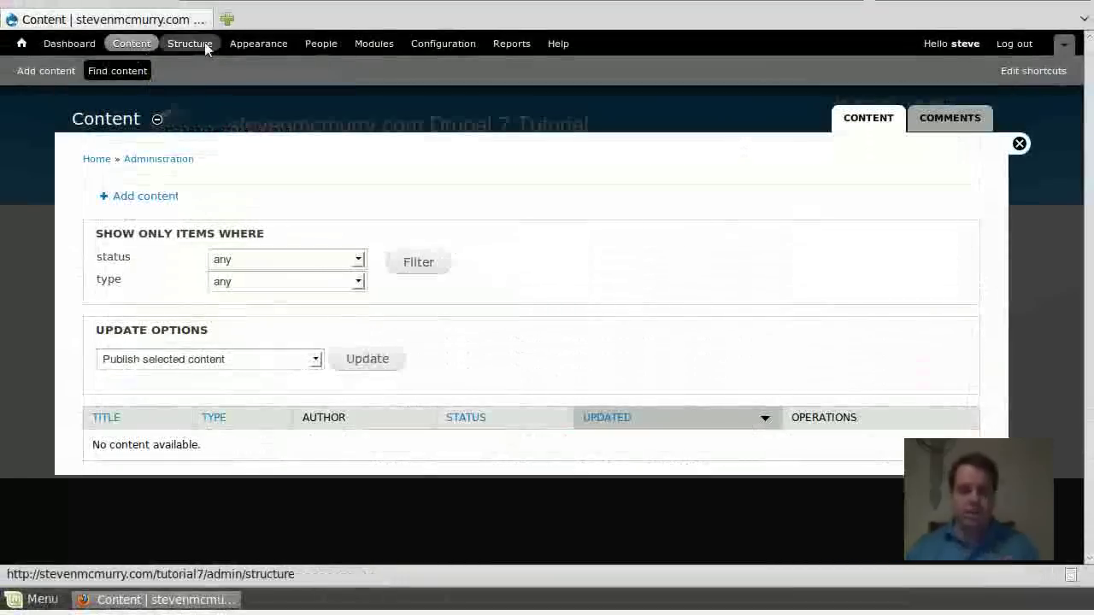
pyautogui.click(205, 49)
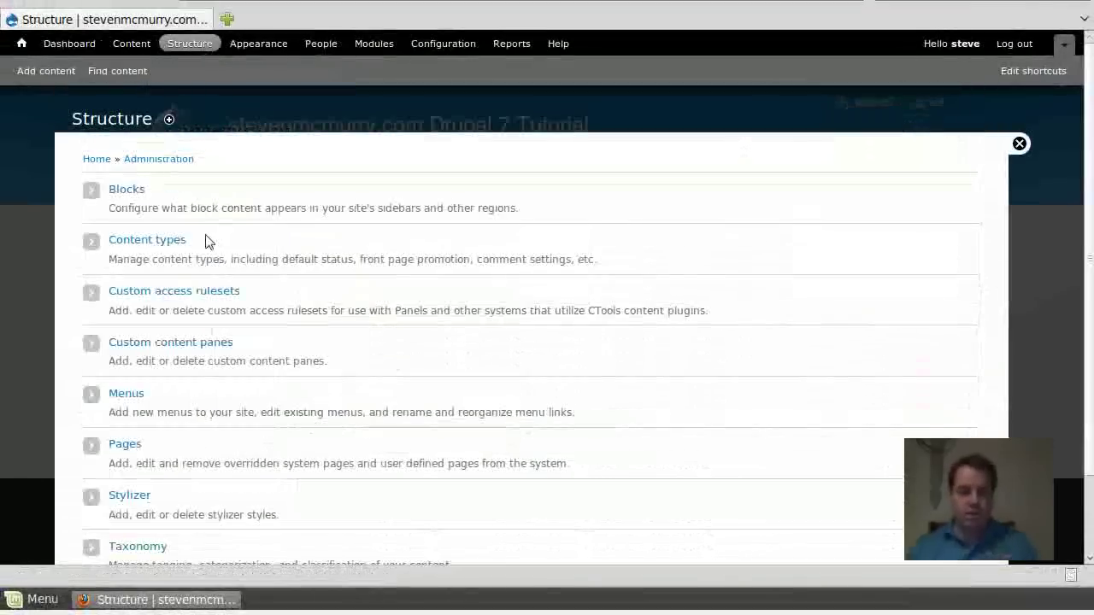
pyautogui.click(182, 243)
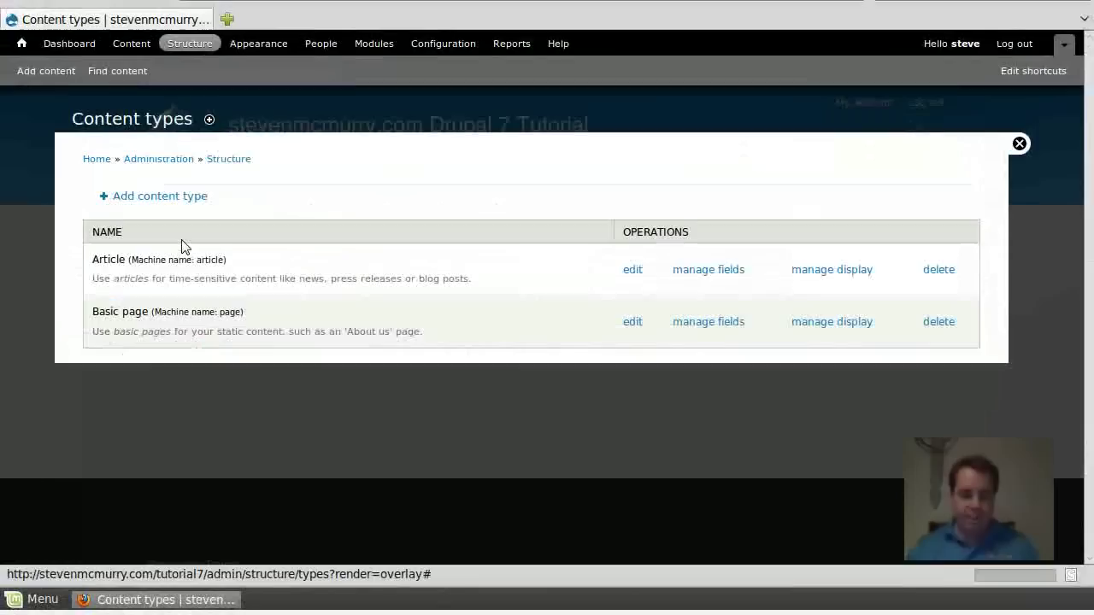
pyautogui.click(180, 199)
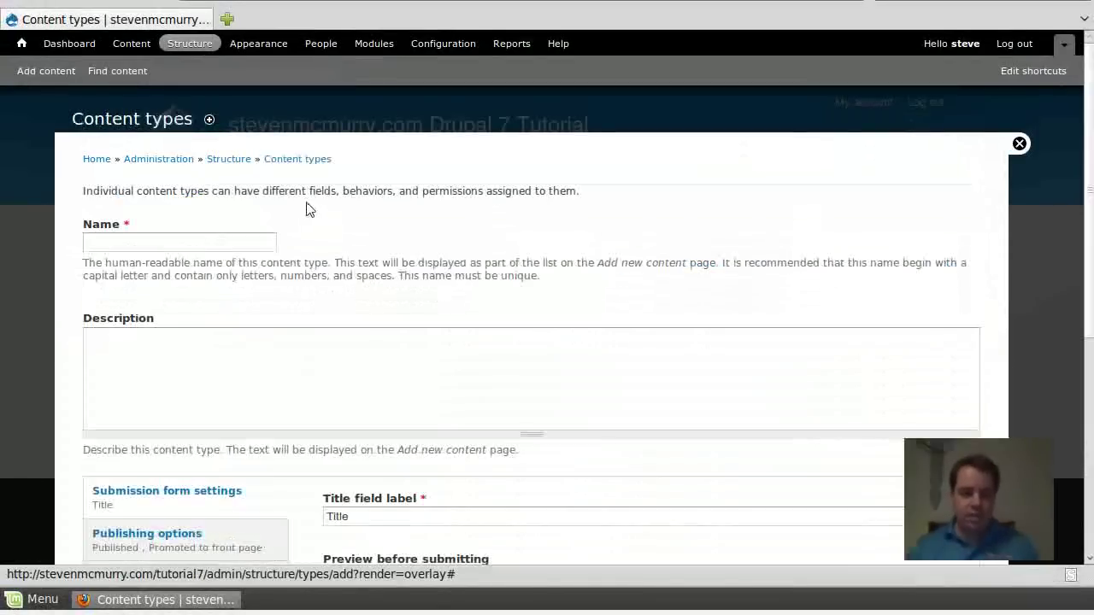
pyautogui.click(248, 245)
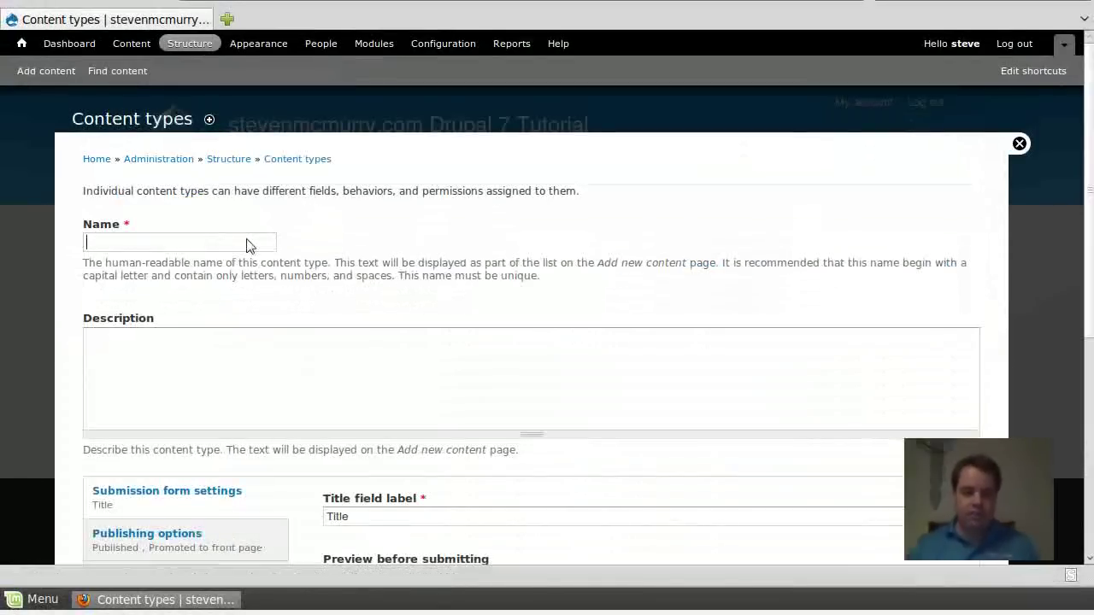
pyautogui.write('p')
pyautogui.press('BackSpace')
pyautogui.write('Photo Gallery')
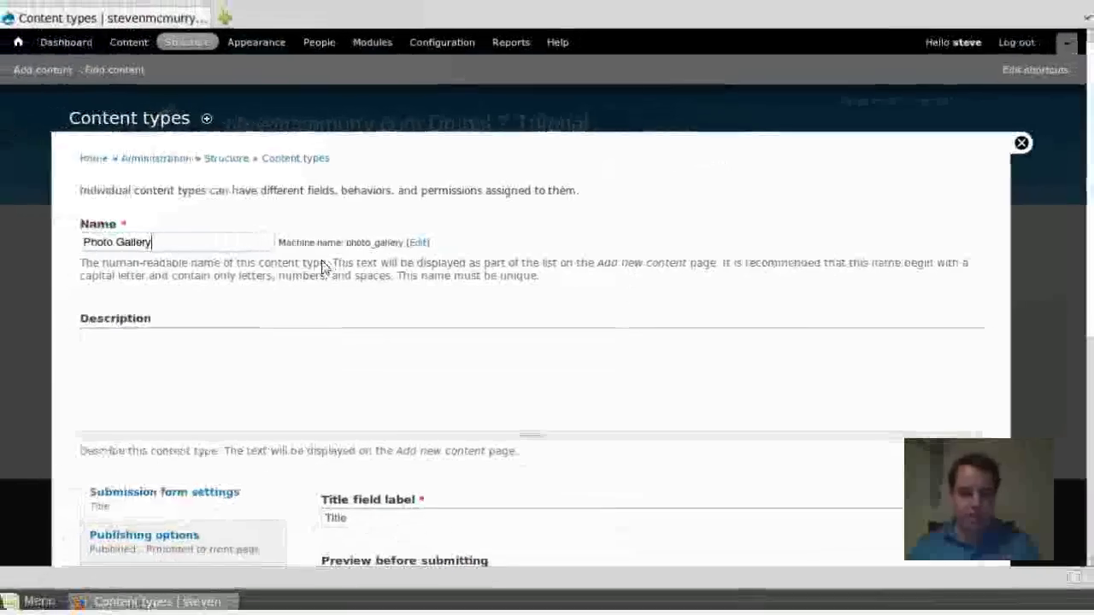
# Relabel the title field to 'Gallery Title', review the default settings and save the content type
pyautogui.scroll(-5, 319, 268)
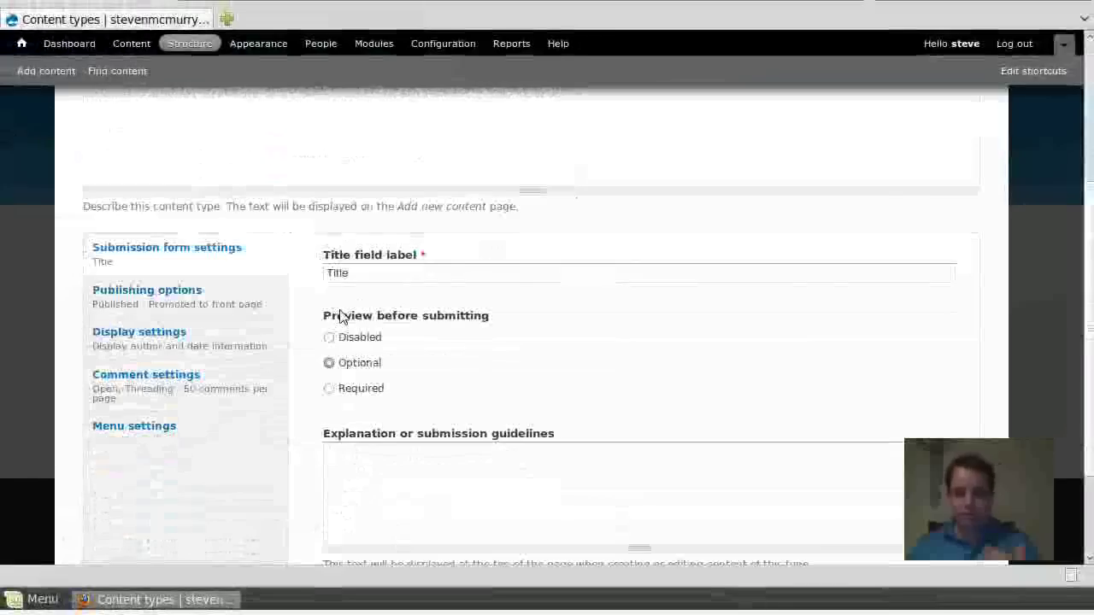
pyautogui.moveTo(380, 282); pyautogui.dragTo(329, 282)
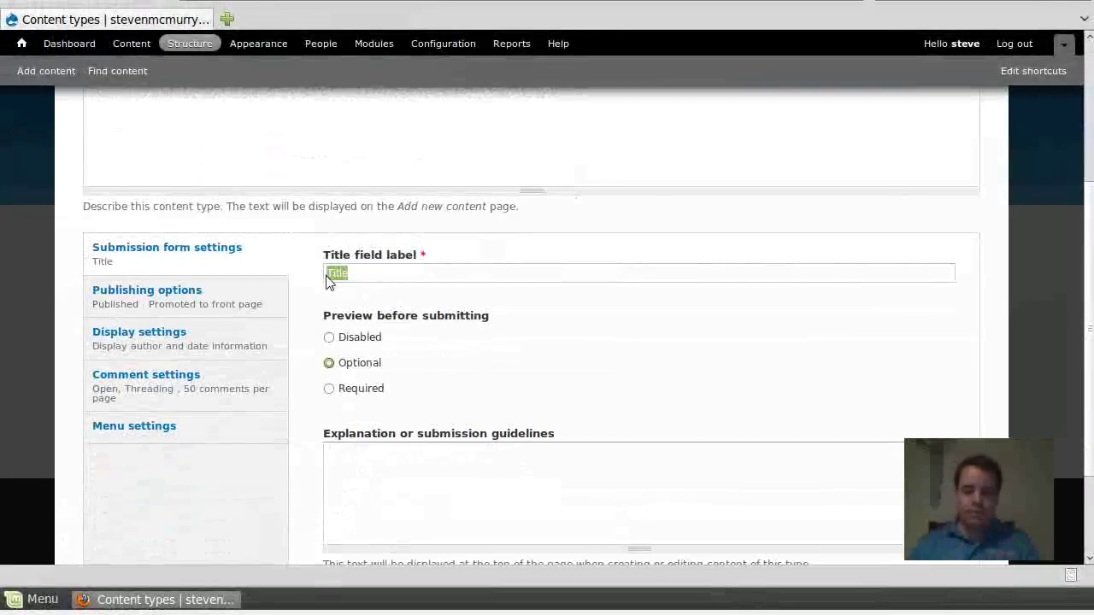
pyautogui.write('Gallery')
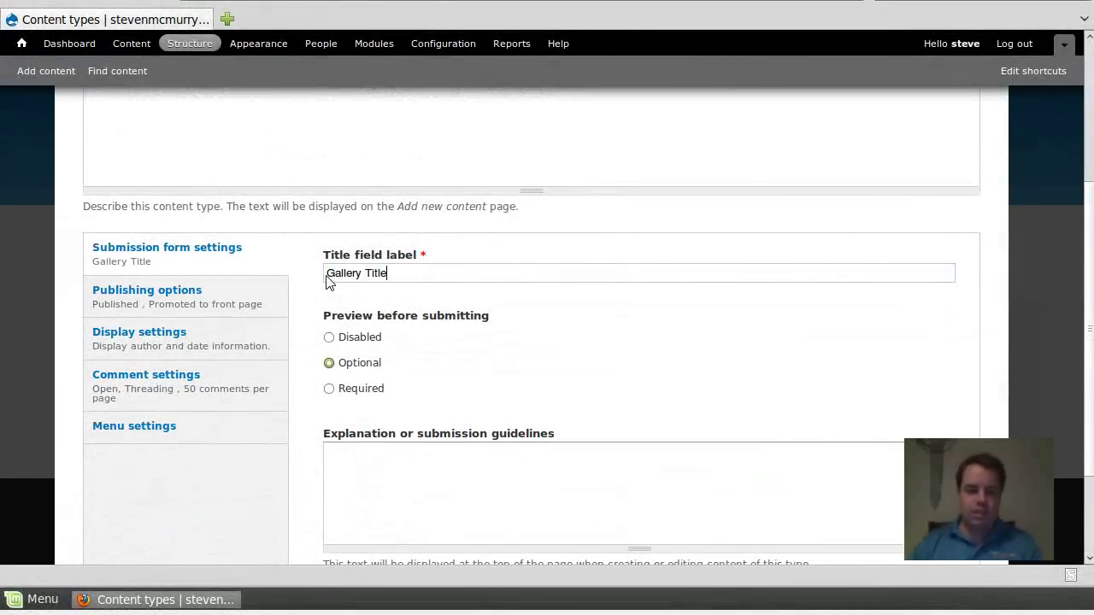
pyautogui.click(275, 300)
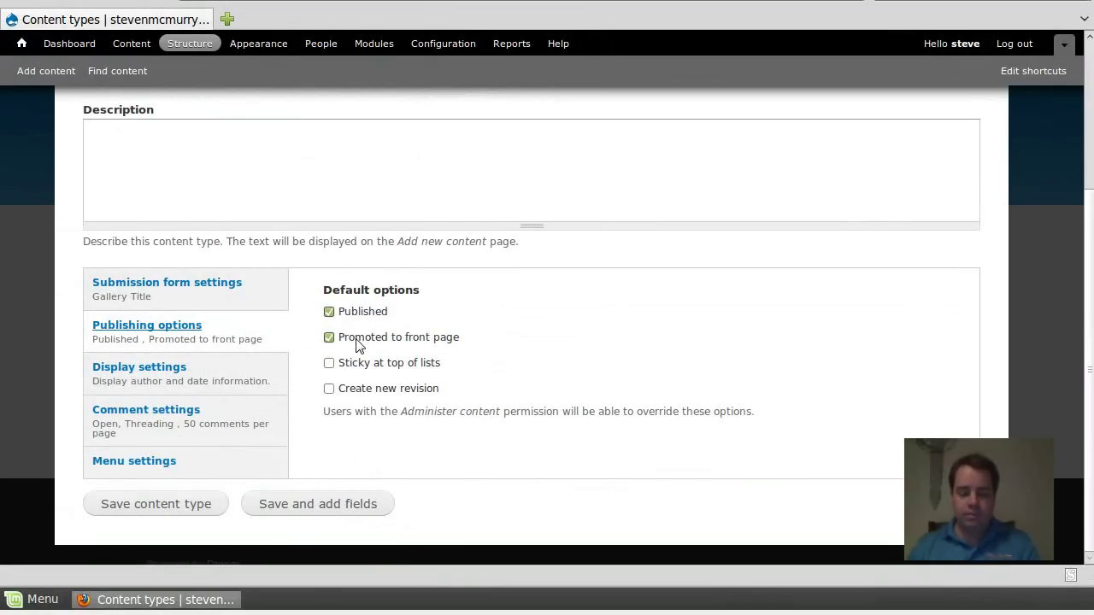
pyautogui.click(214, 380)
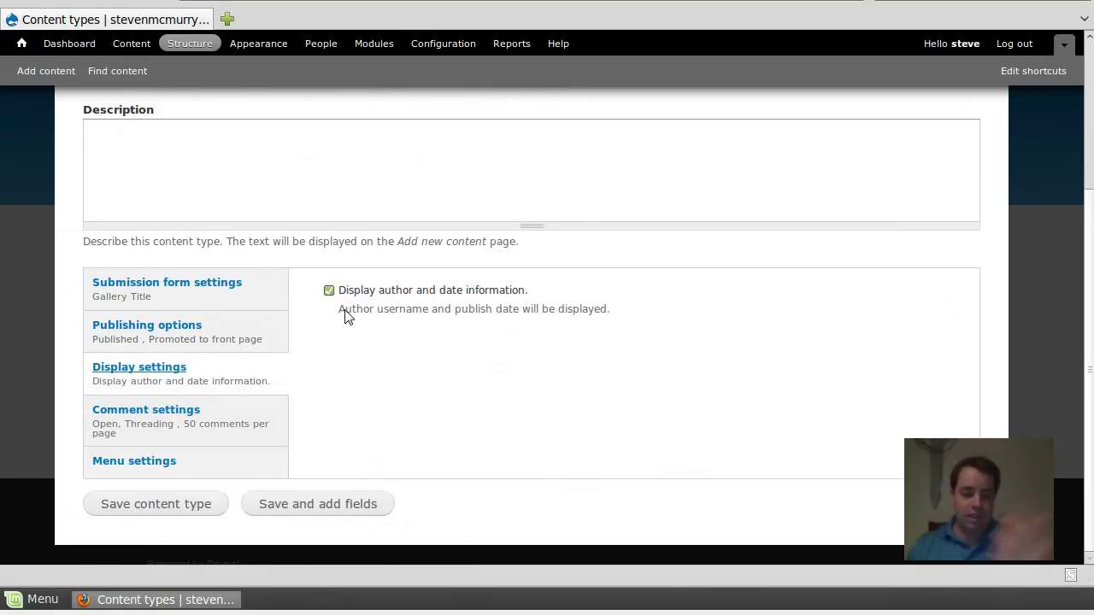
pyautogui.click(254, 419)
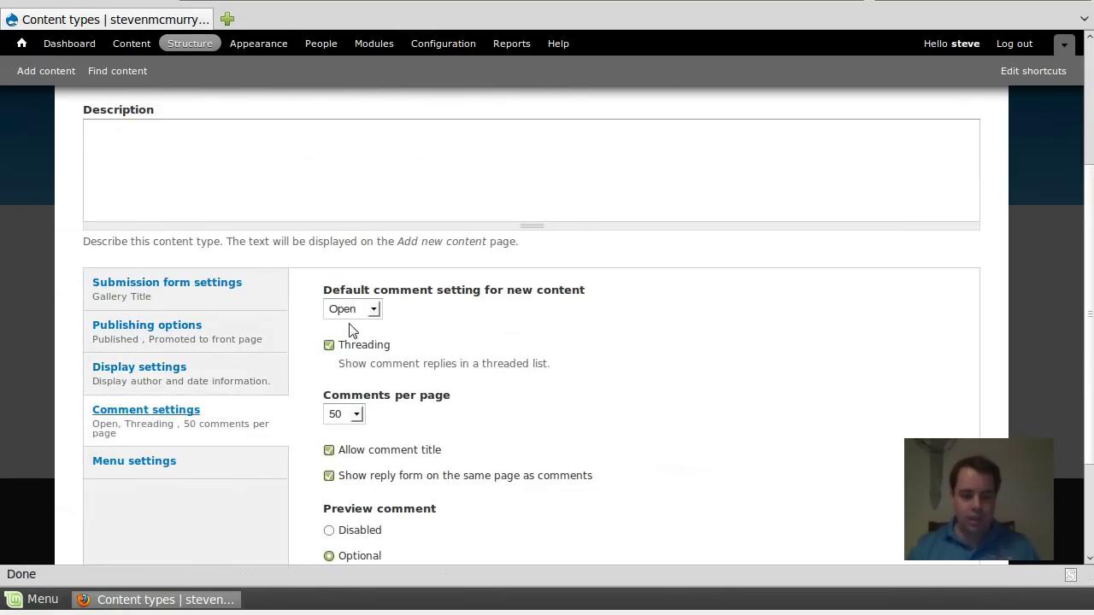
pyautogui.click(223, 469)
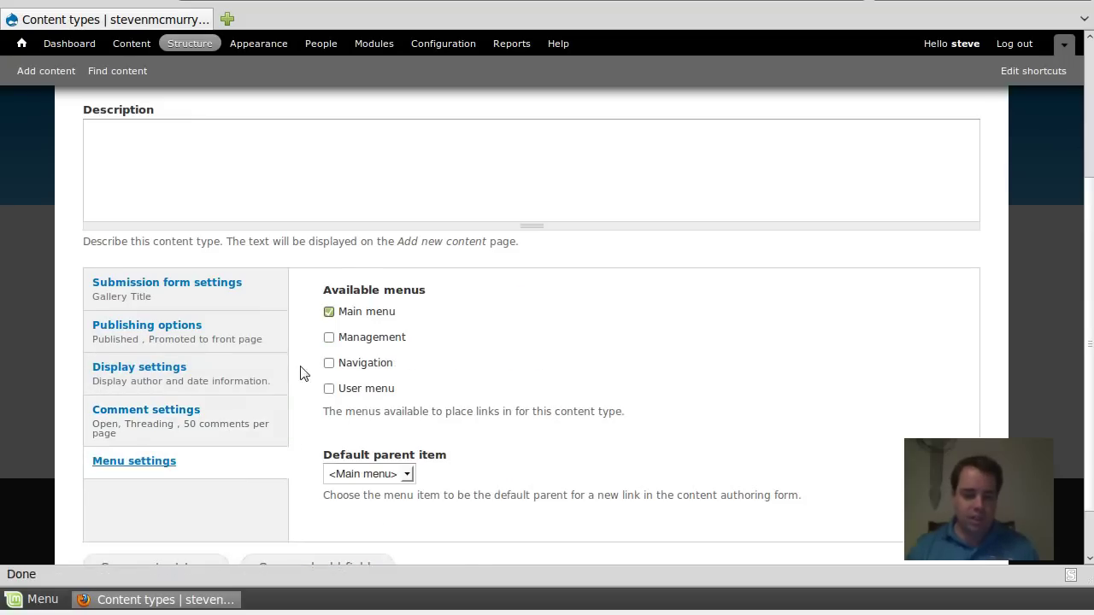
pyautogui.scroll(-2, 295, 371)
pyautogui.click(185, 506)
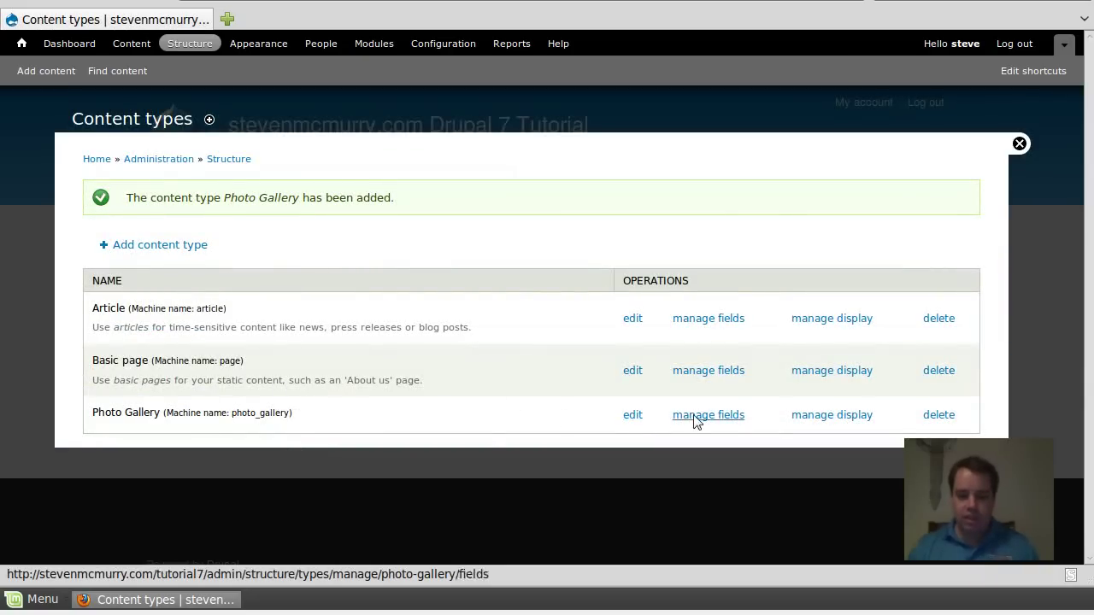
# Delete the Body field from the Photo Gallery content type
pyautogui.click(735, 415)
pyautogui.rightClick(735, 415)
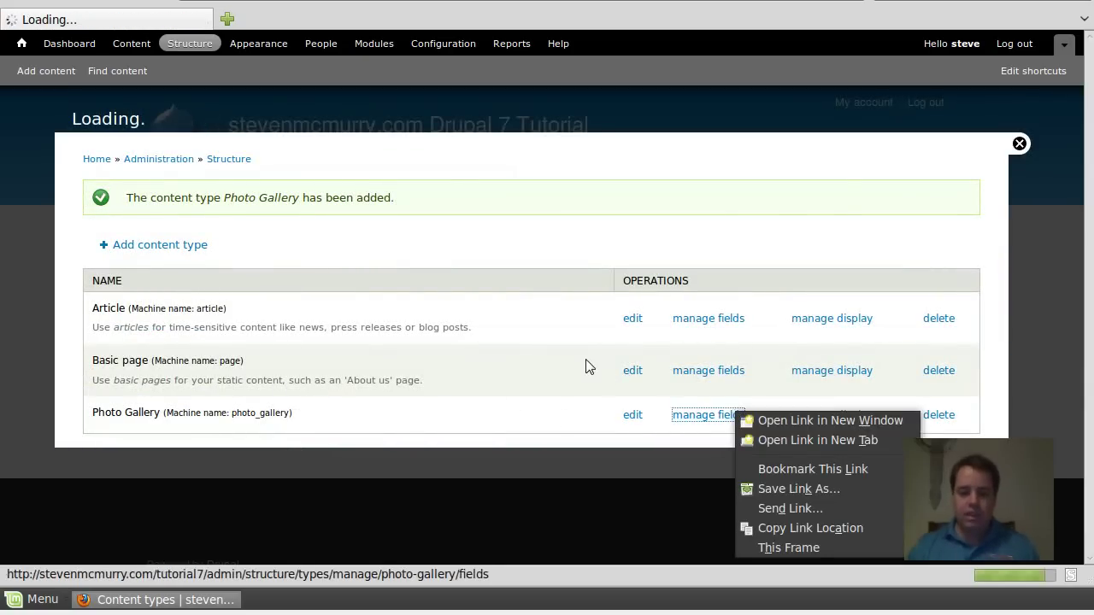
pyautogui.click(564, 426)
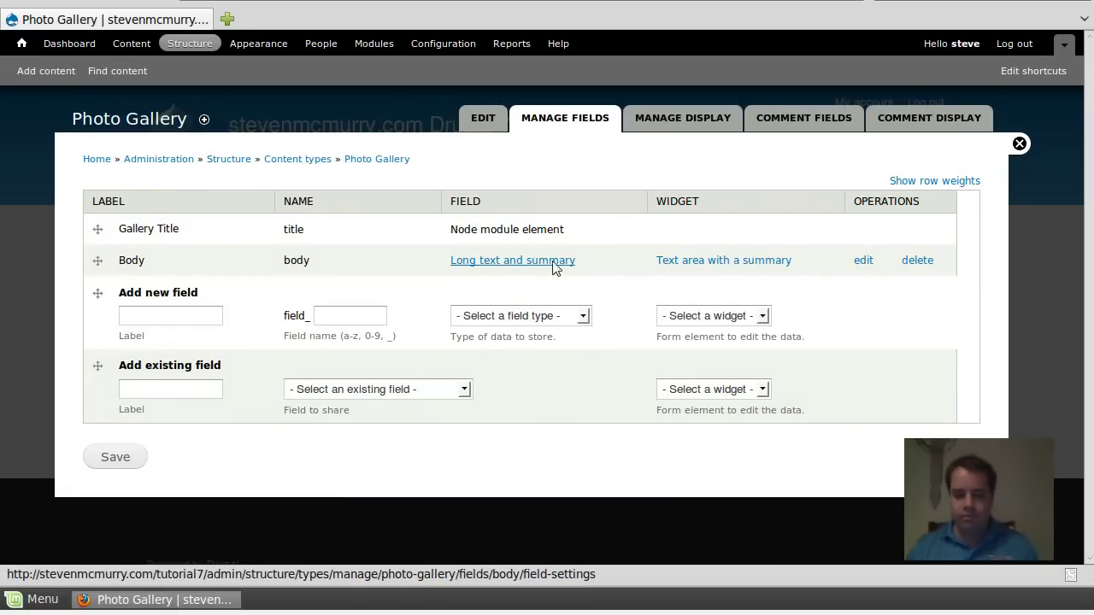
pyautogui.click(919, 263)
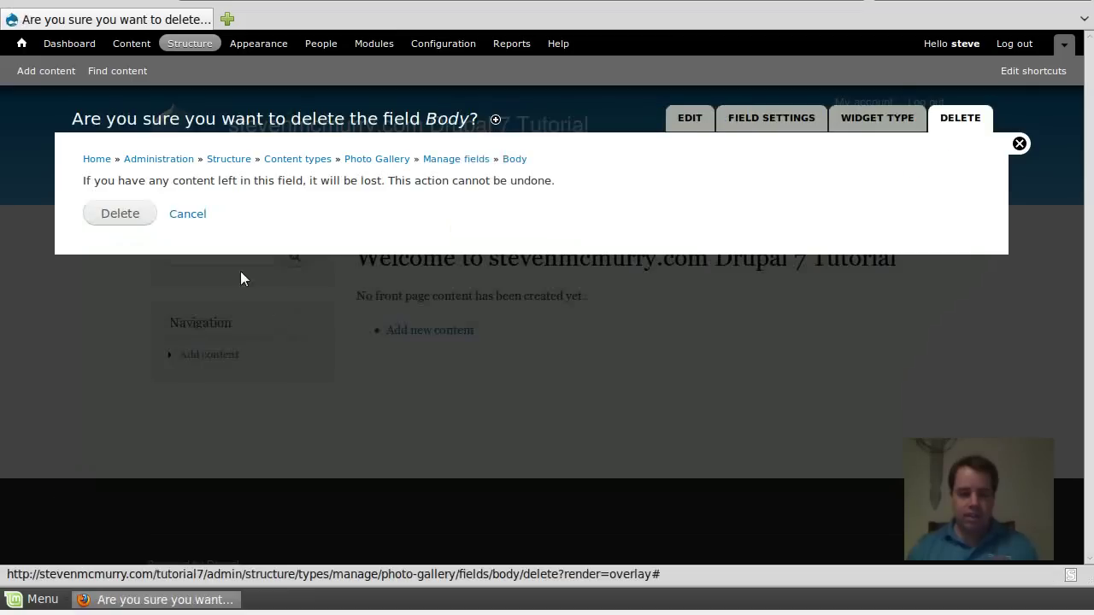
pyautogui.click(137, 212)
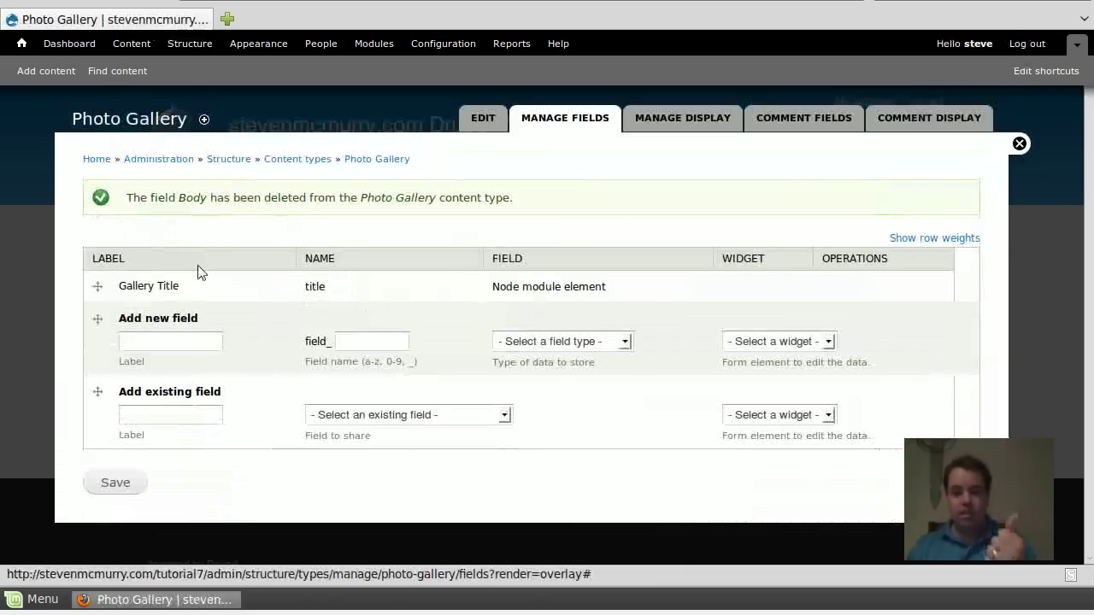
# Add a Description field (field_desc) of type Long text with a Text area widget
pyautogui.click(210, 346)
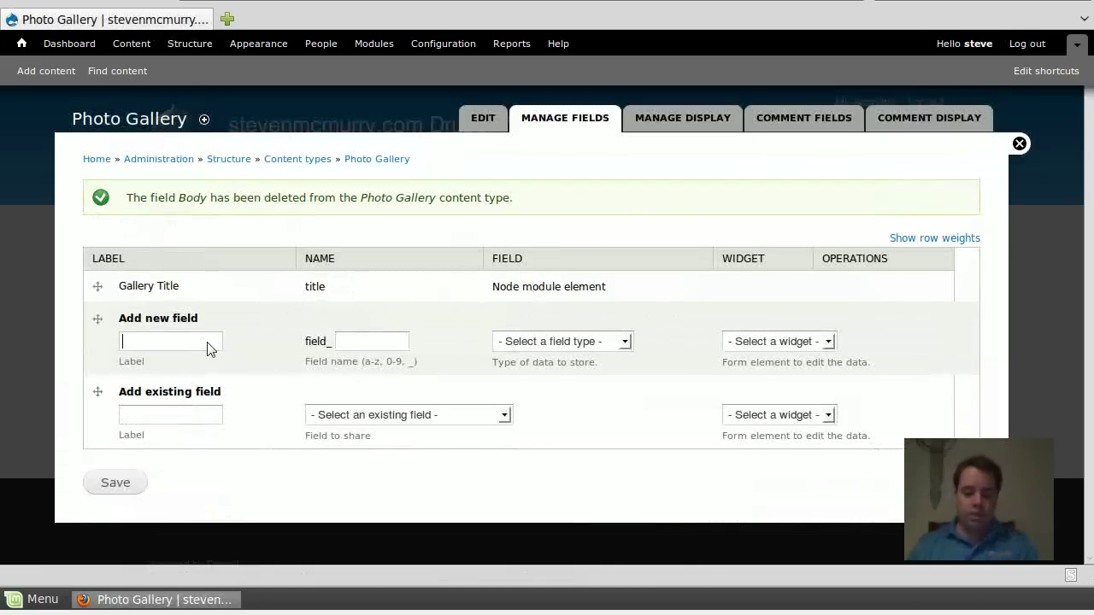
pyautogui.write('d')
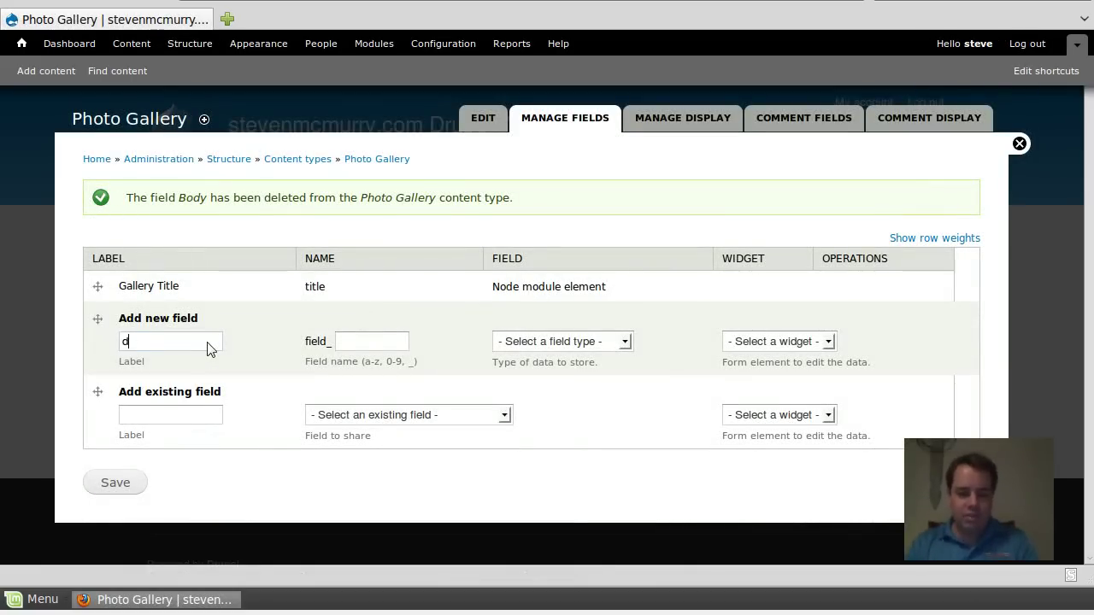
pyautogui.write('escription')
pyautogui.press('Tab')
pyautogui.write('desc')
pyautogui.press('Tab')
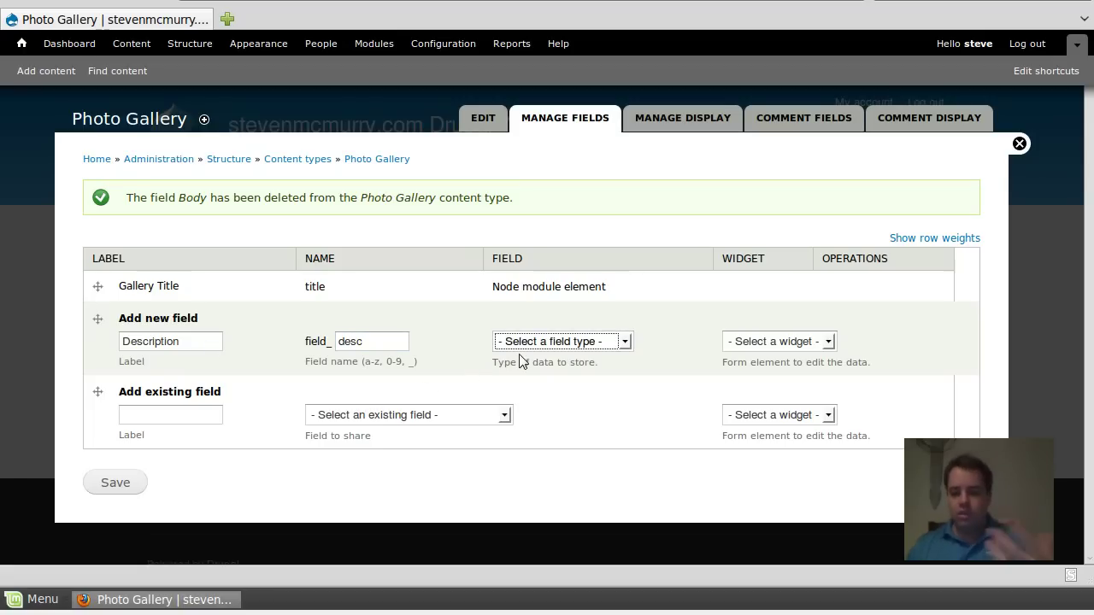
pyautogui.click(524, 344)
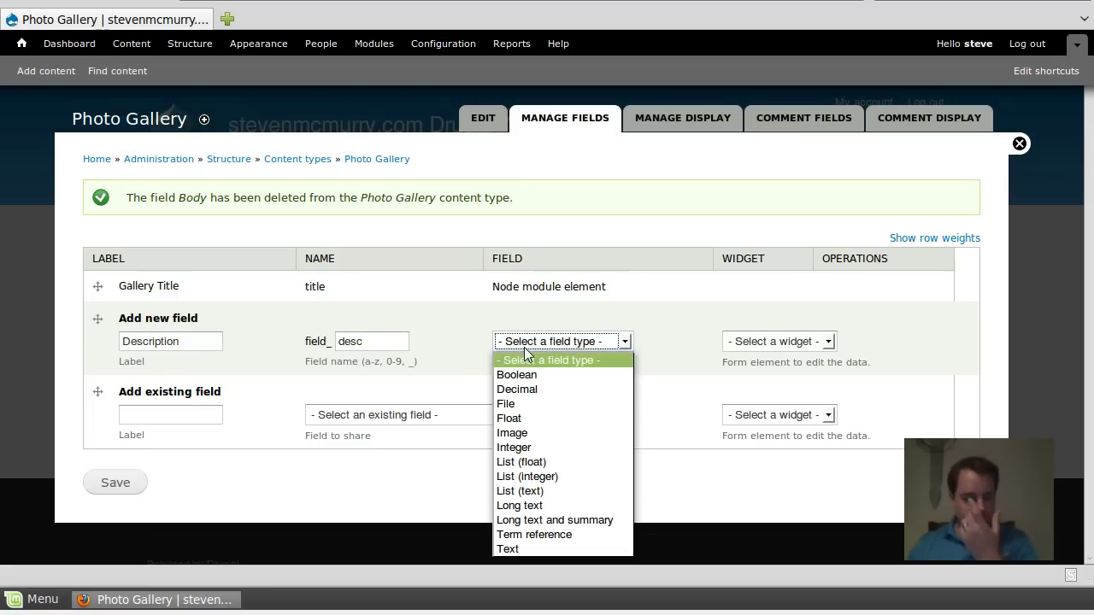
pyautogui.click(549, 511)
pyautogui.click(787, 351)
pyautogui.click(787, 351)
pyautogui.click(115, 482)
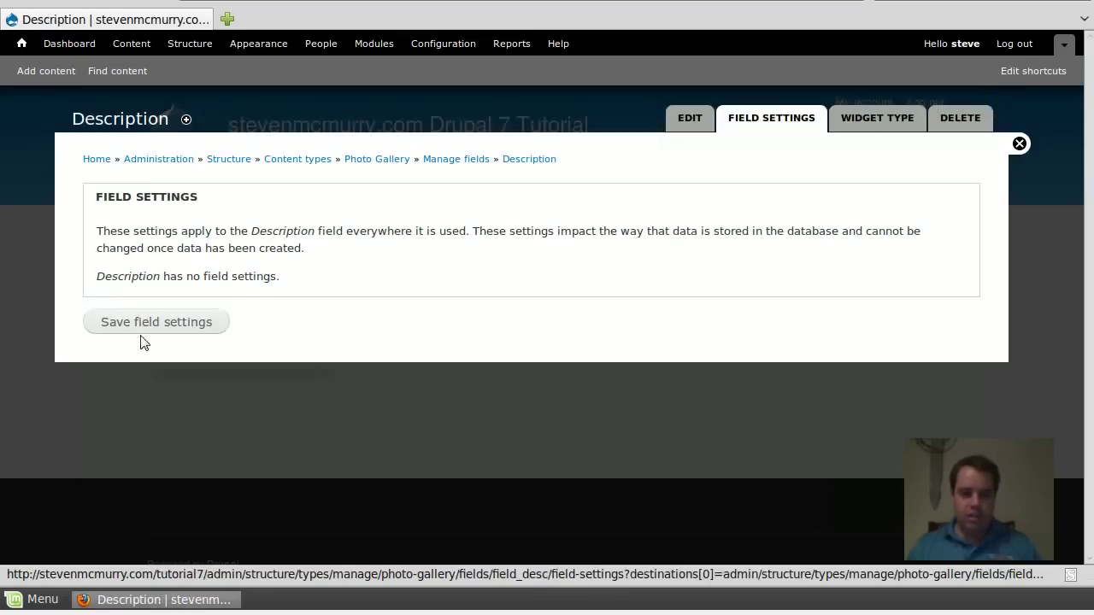
pyautogui.click(150, 330)
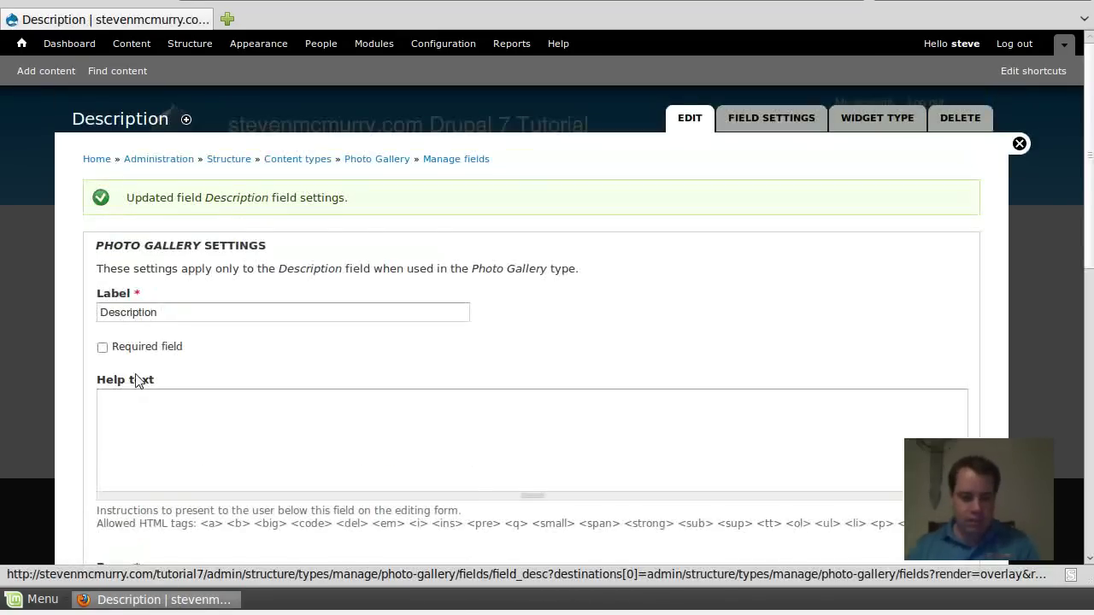
# Set the Description text area to 2 rows and save the field settings
pyautogui.scroll(-6, 133, 380)
pyautogui.doubleClick(101, 293)
pyautogui.write('2')
pyautogui.scroll(-4, 154, 401)
pyautogui.scroll(-3, 124, 470)
pyautogui.click(128, 505)
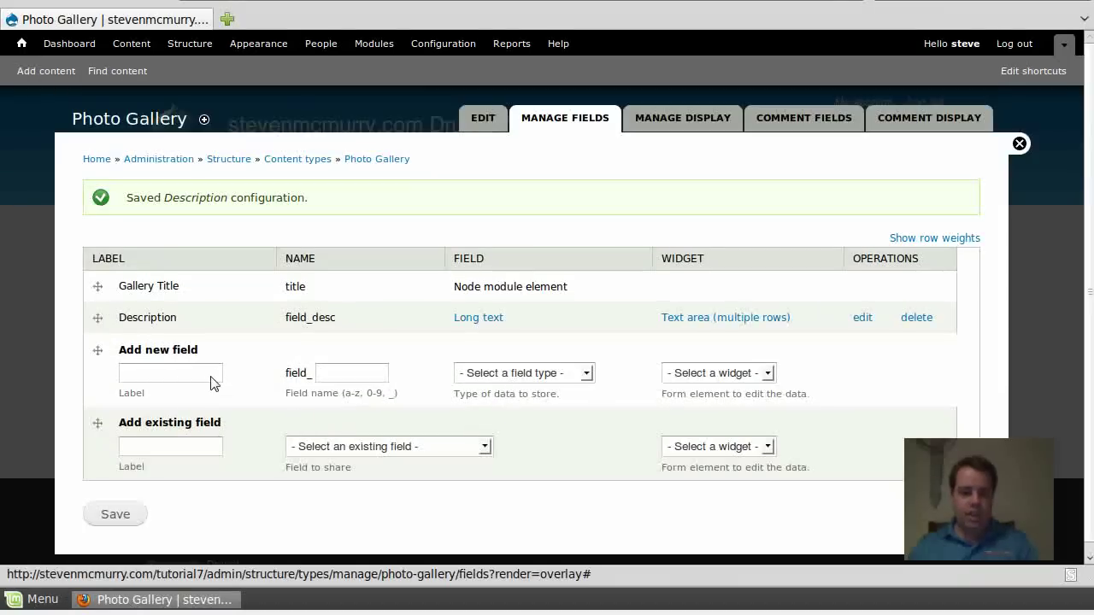
pyautogui.click(209, 376)
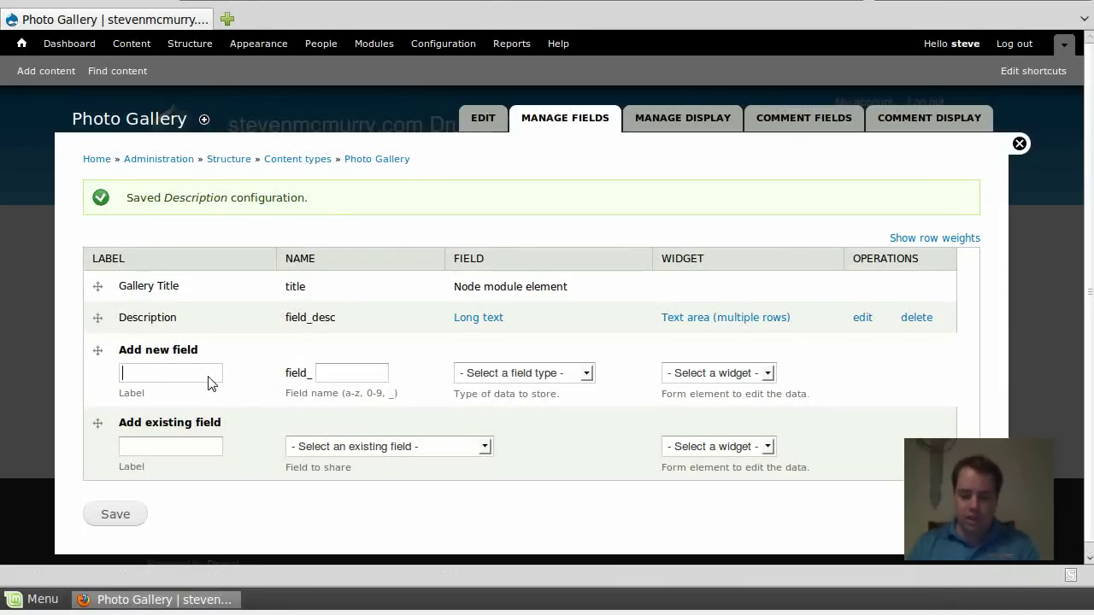
# Add a Photos field (field_photos) of type Image and accept its field settings
pyautogui.press('Tab')
pyautogui.press('Tab')
pyautogui.press('i')
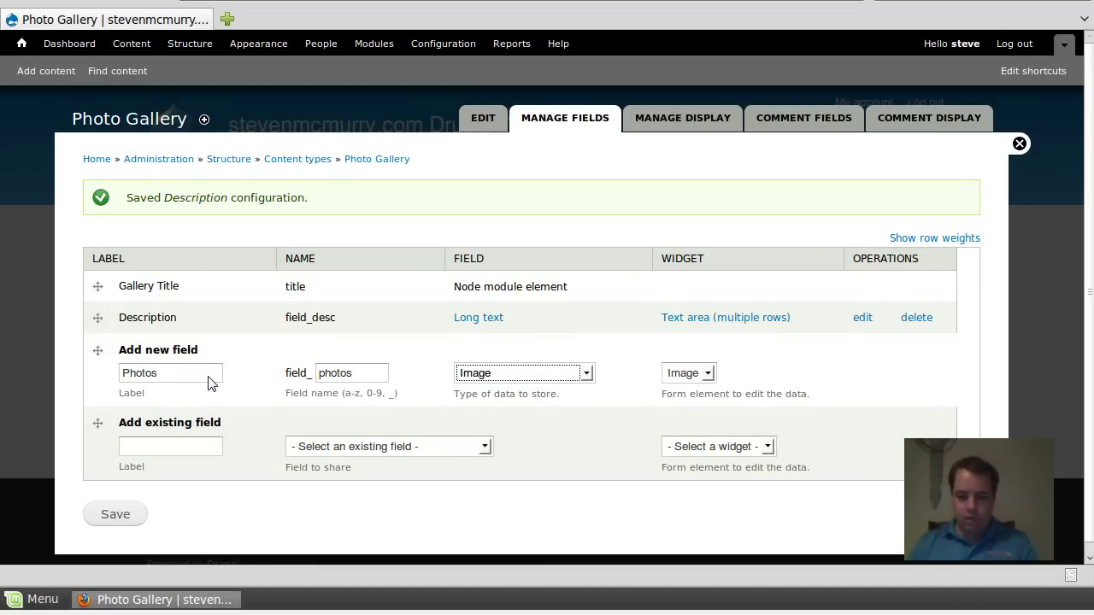
pyautogui.click(593, 376)
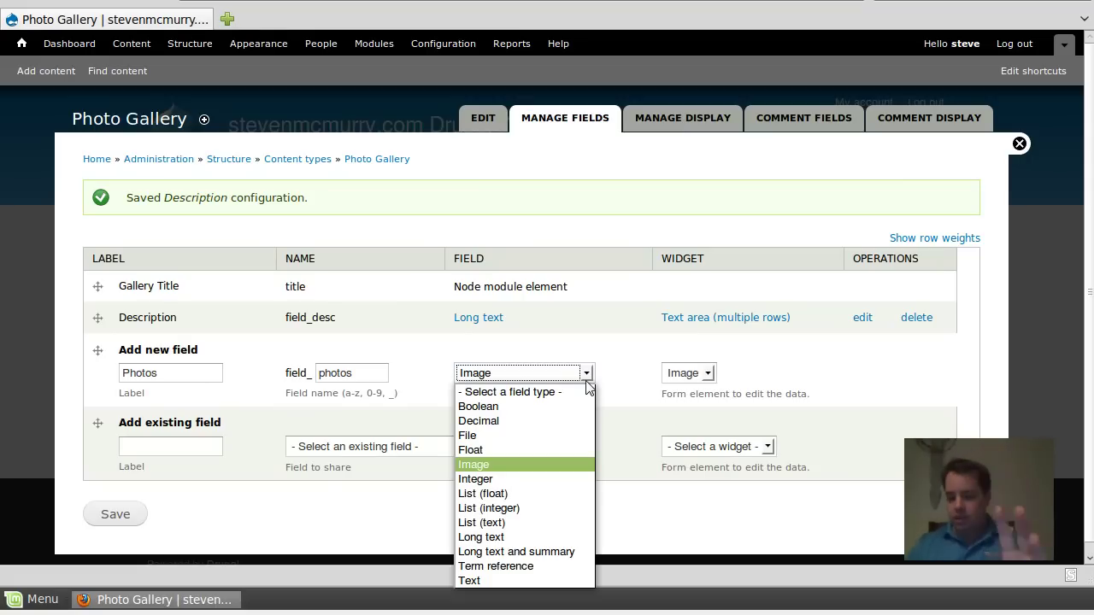
pyautogui.click(586, 382)
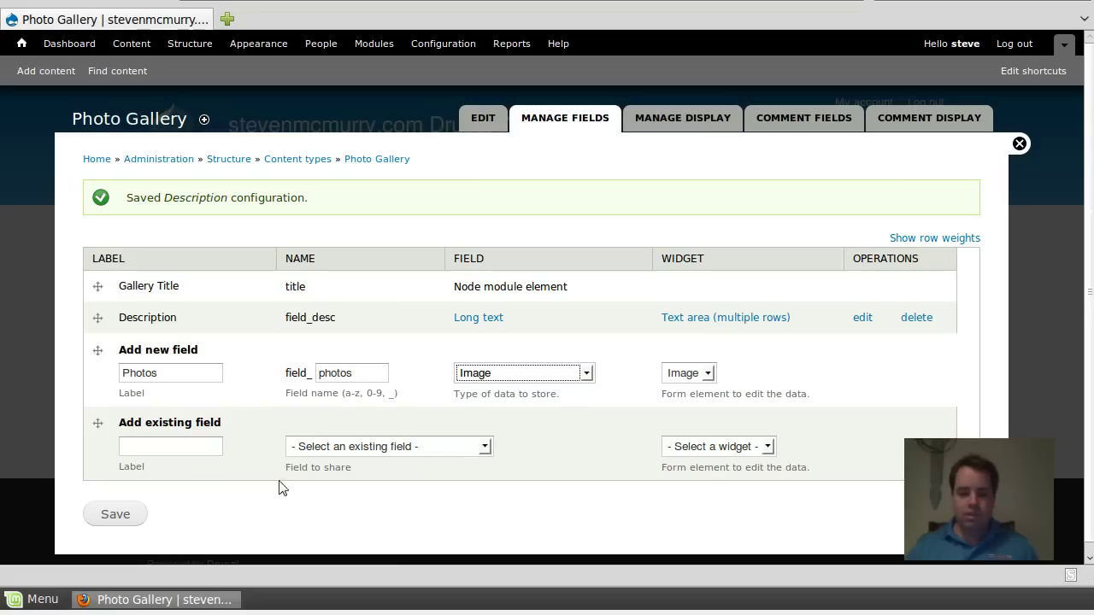
pyautogui.click(139, 514)
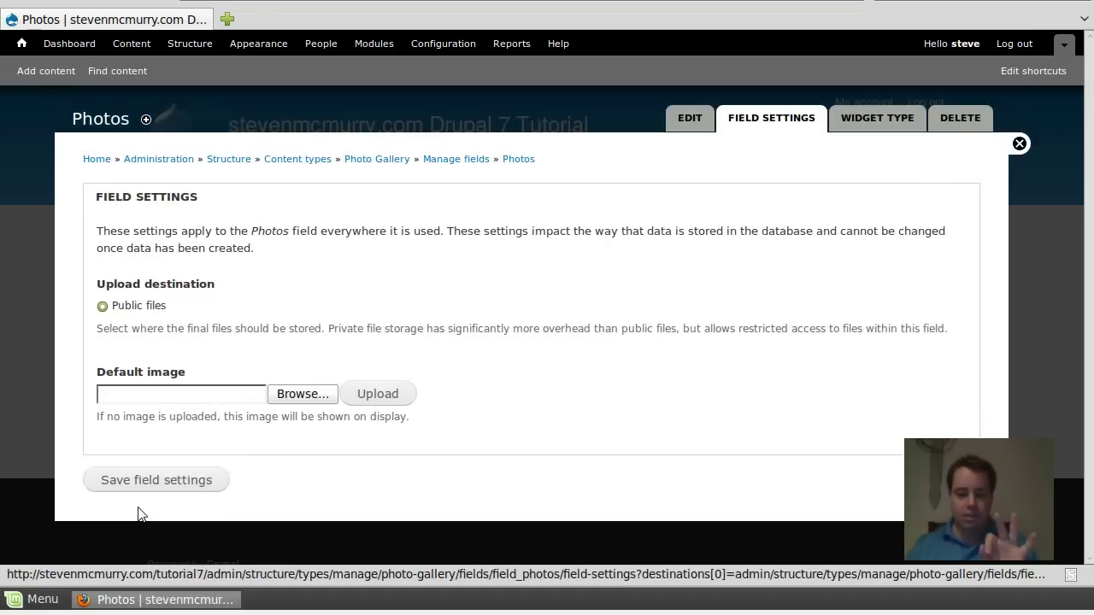
pyautogui.click(104, 482)
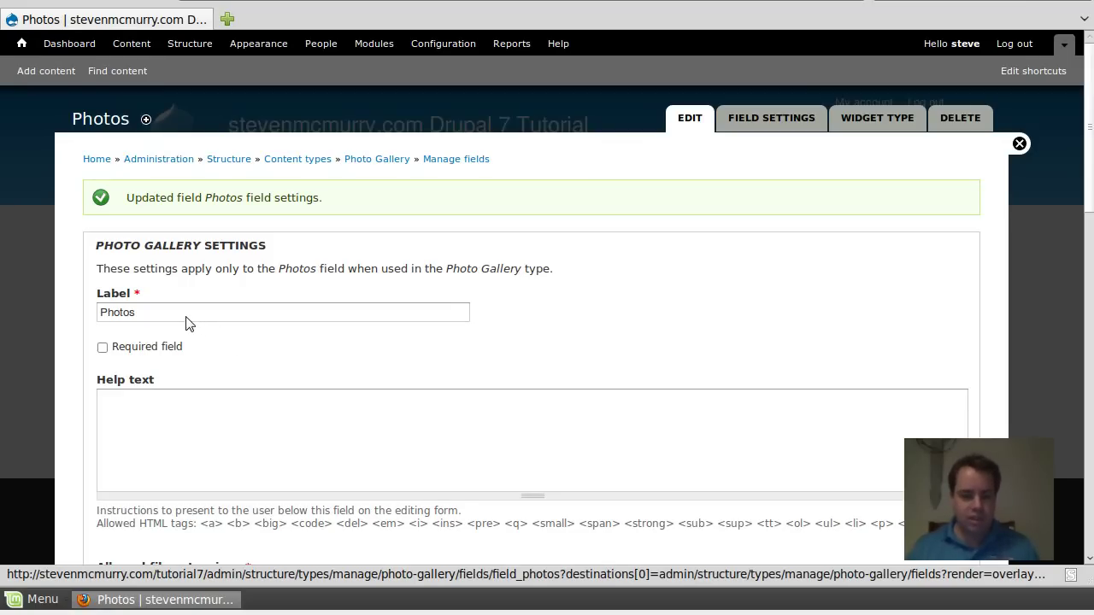
# Set the Photos file directory to 'images', allow unlimited values, and save the settings
pyautogui.scroll(-5, 188, 322)
pyautogui.scroll(2, 196, 313)
pyautogui.scroll(-5, 193, 282)
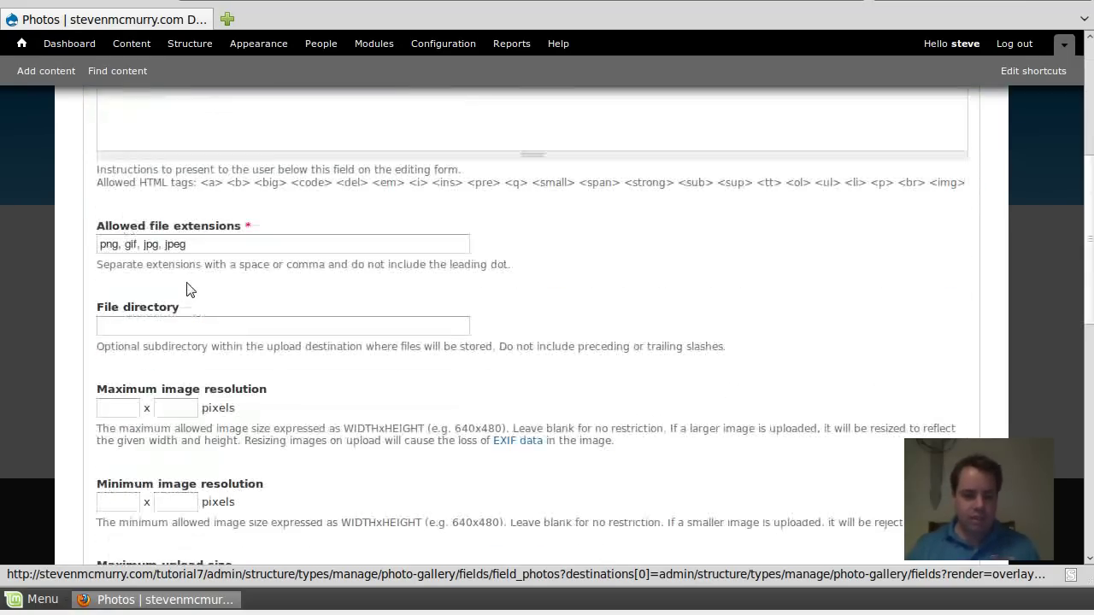
pyautogui.scroll(-3, 222, 256)
pyautogui.scroll(1, 226, 256)
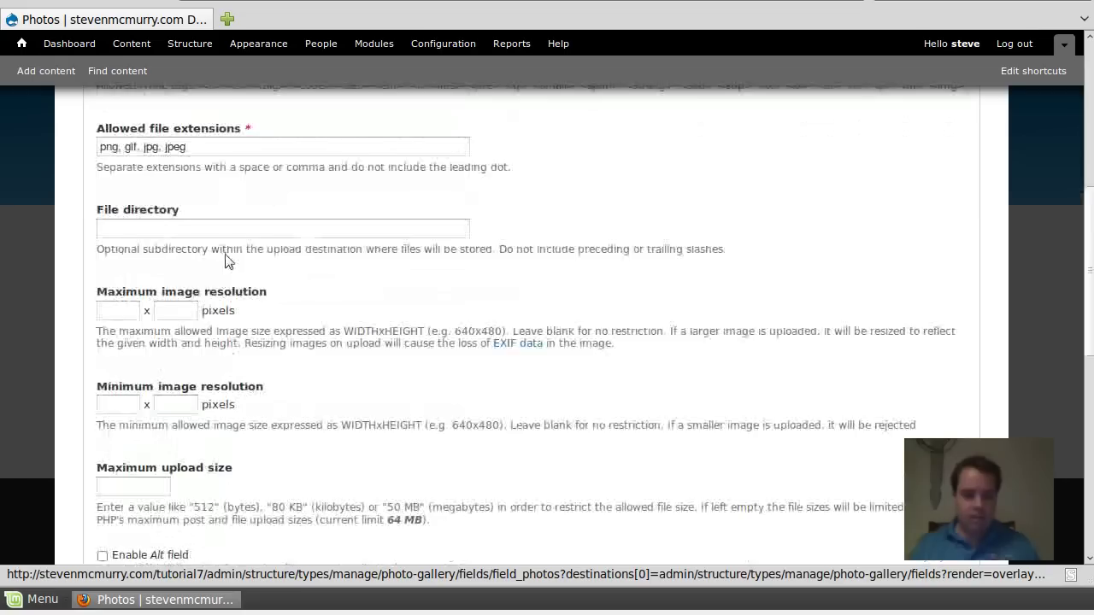
pyautogui.click(236, 236)
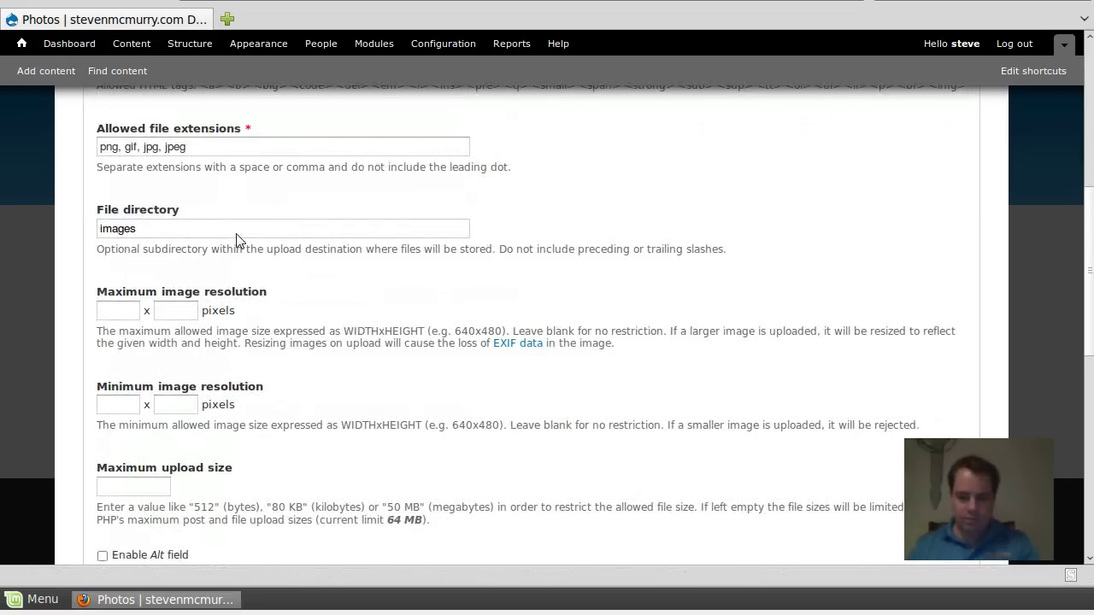
pyautogui.scroll(-8, 237, 240)
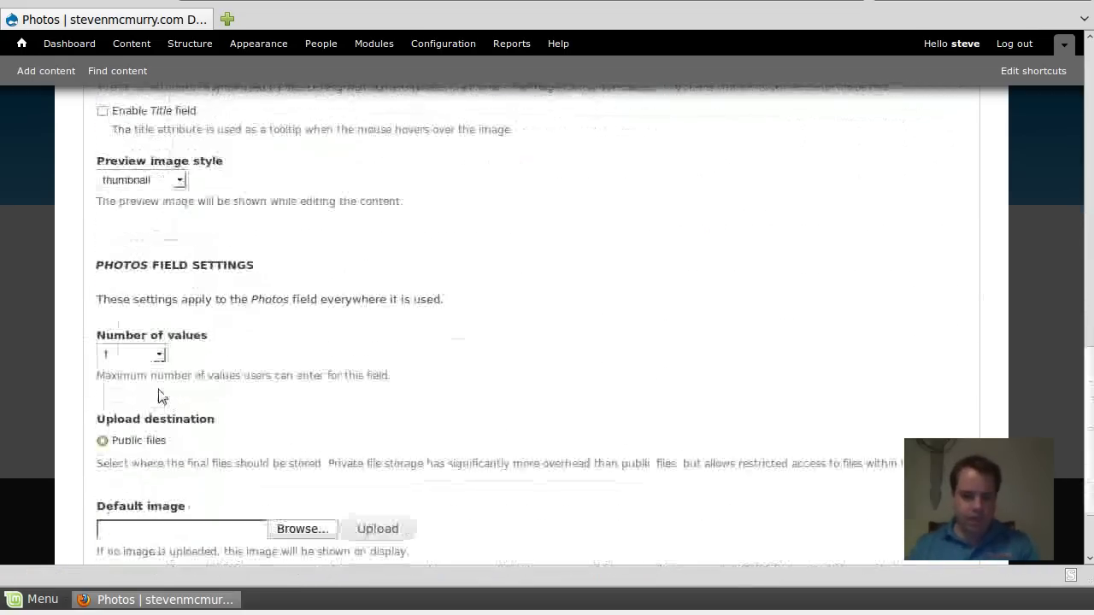
pyautogui.click(161, 355)
pyautogui.click(154, 373)
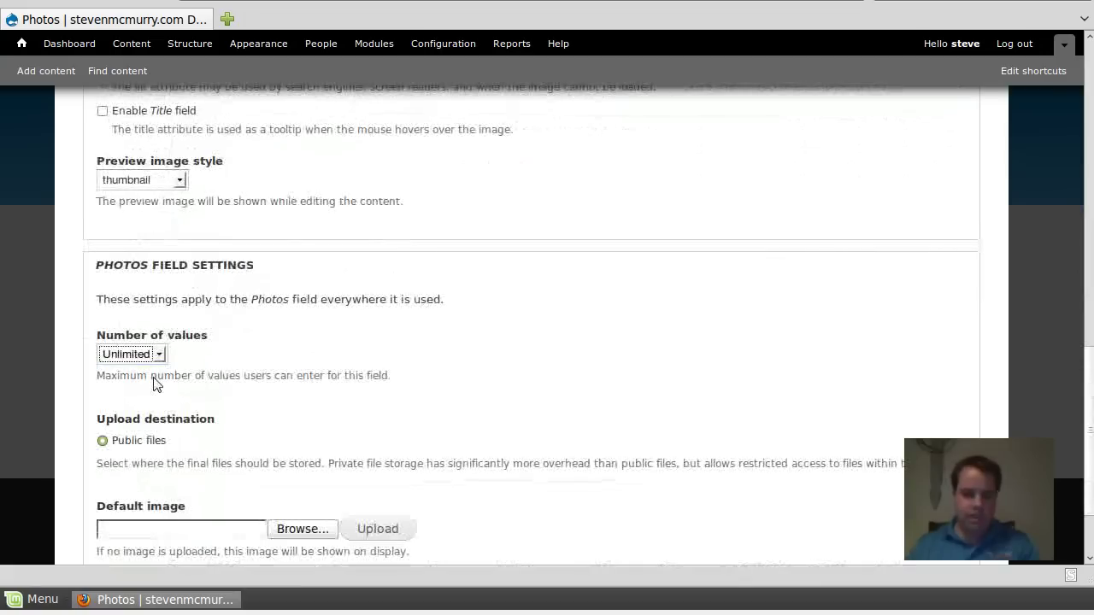
pyautogui.click(253, 359)
pyautogui.scroll(-3, 205, 397)
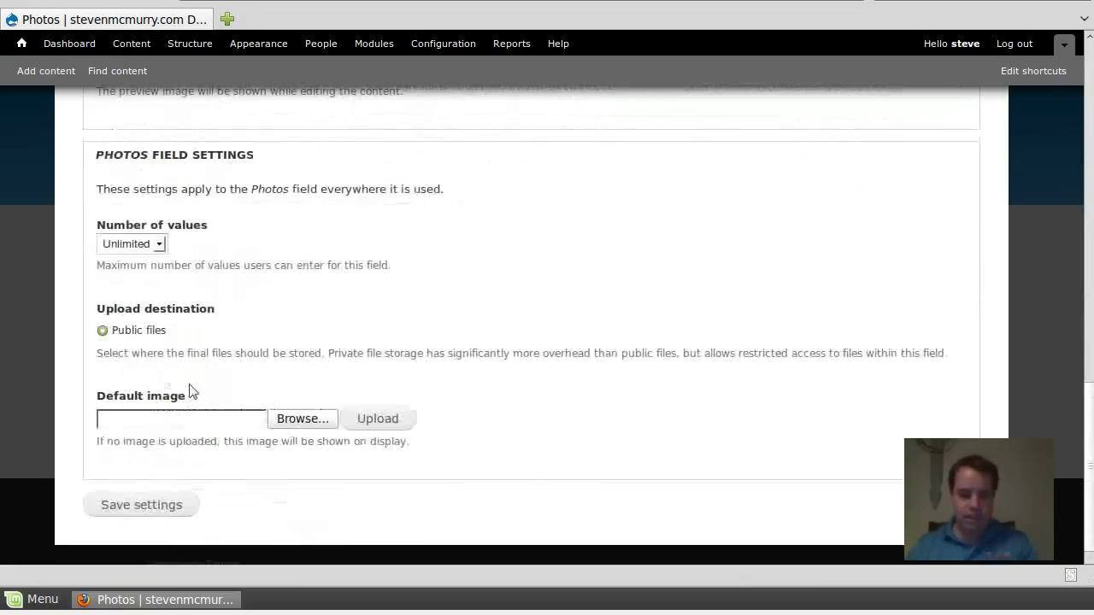
pyautogui.click(142, 507)
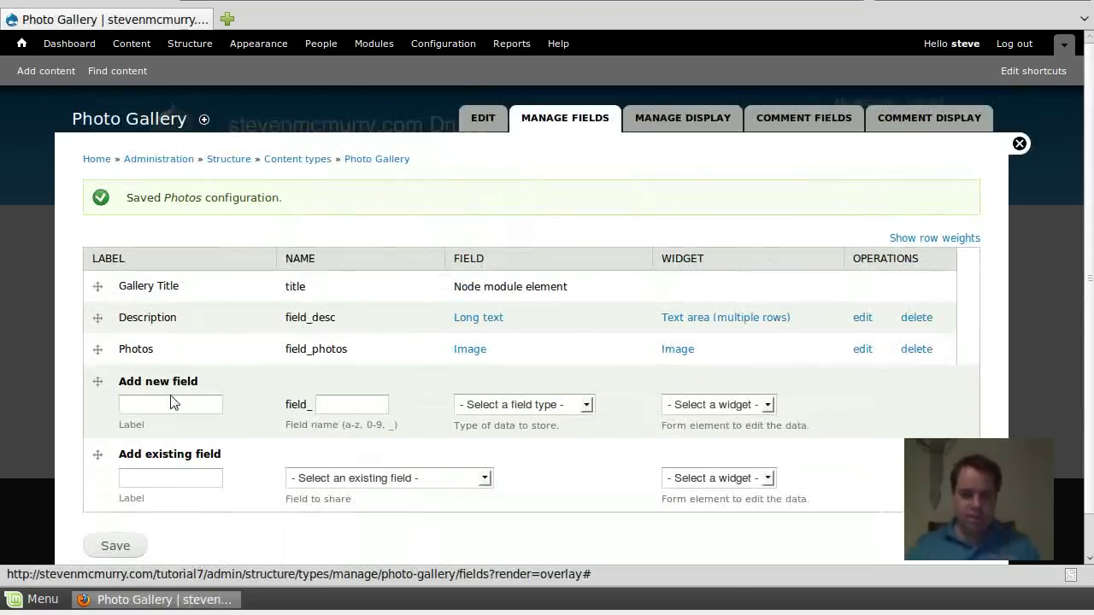
# Drag the Photos field above Description on Manage fields and save the order
pyautogui.moveTo(101, 351); pyautogui.dragTo(115, 321)
pyautogui.scroll(-1, 188, 479)
pyautogui.scroll(-1, 195, 472)
pyautogui.click(135, 505)
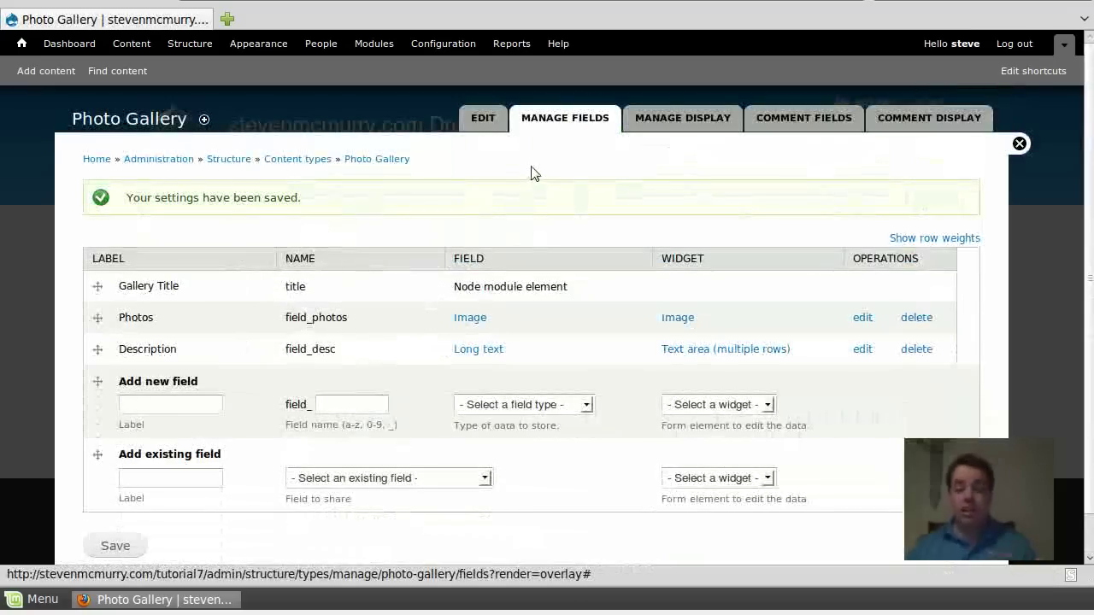
pyautogui.click(134, 43)
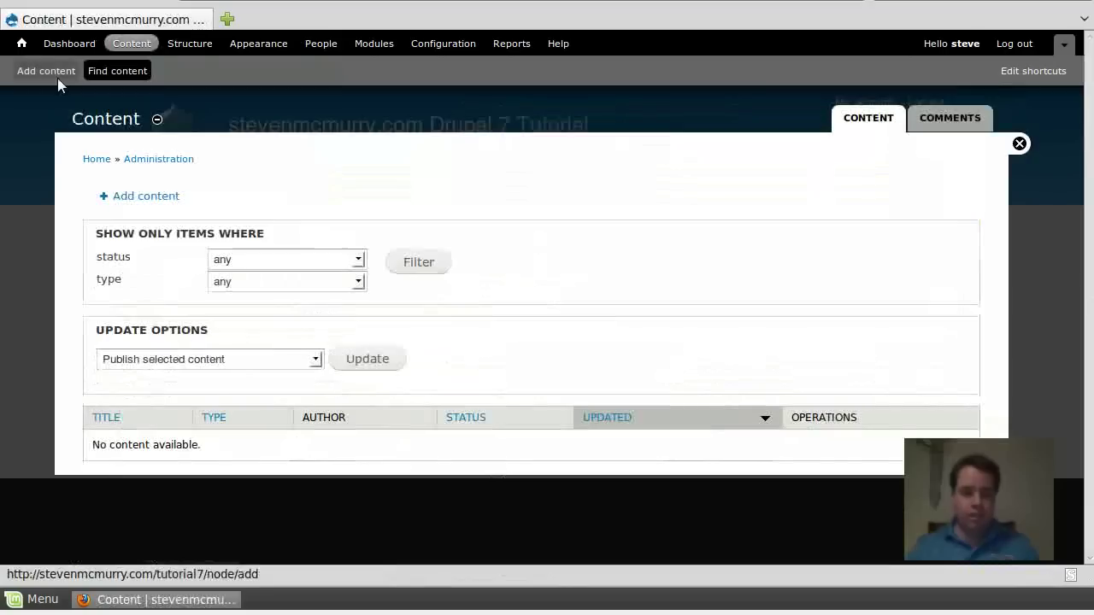
# Add Photo Gallery content and enter 'Awesome Photos' as the Gallery Title
pyautogui.click(58, 75)
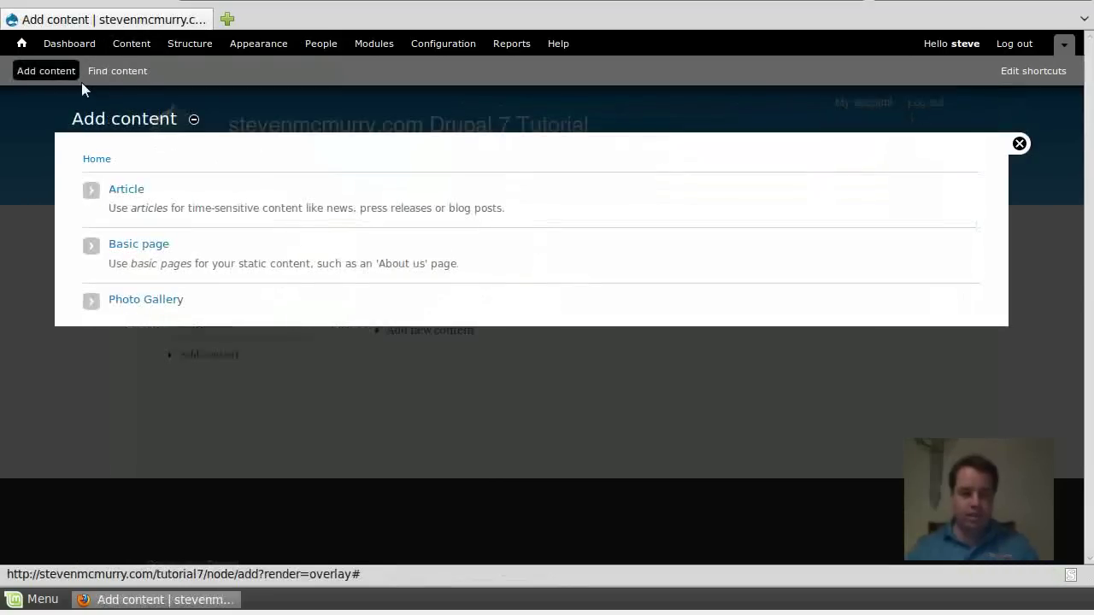
pyautogui.click(152, 302)
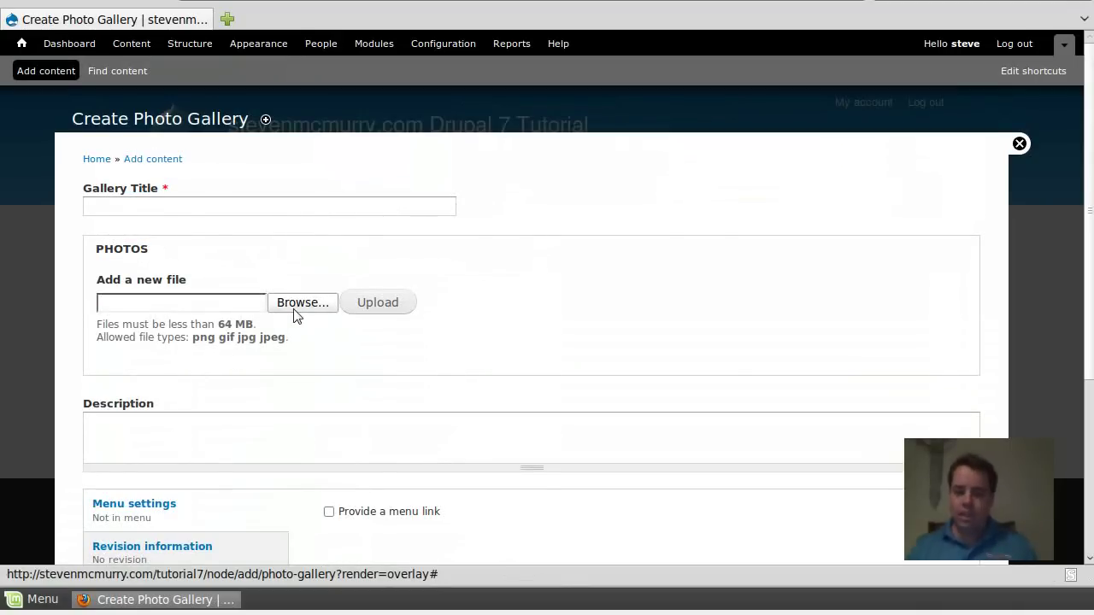
pyautogui.click(302, 212)
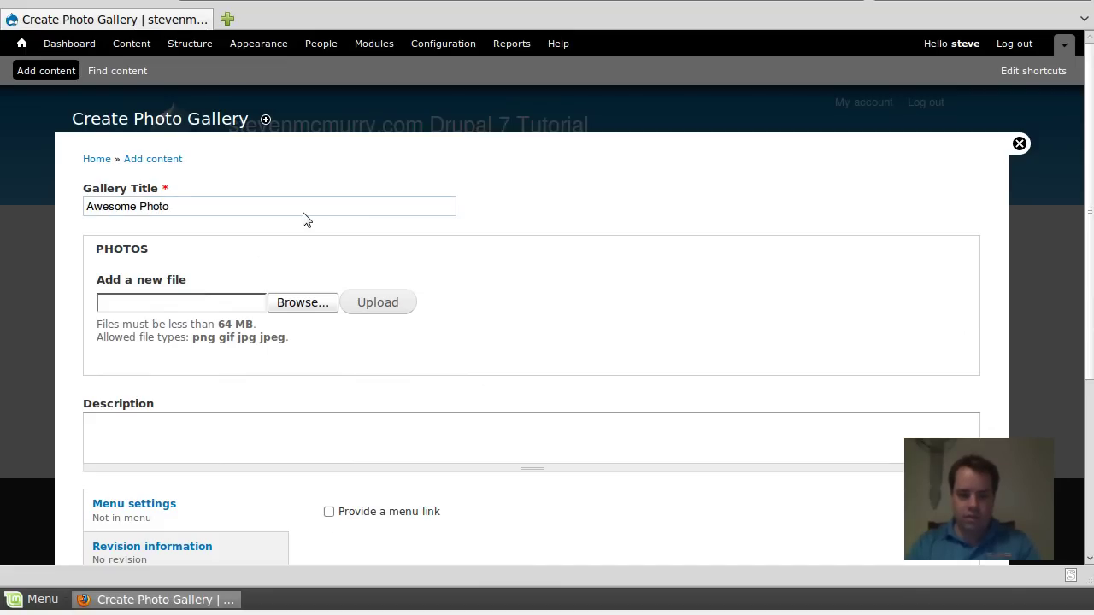
pyautogui.write('Awesome Photos')
pyautogui.press('Tab')
pyautogui.press('Return')
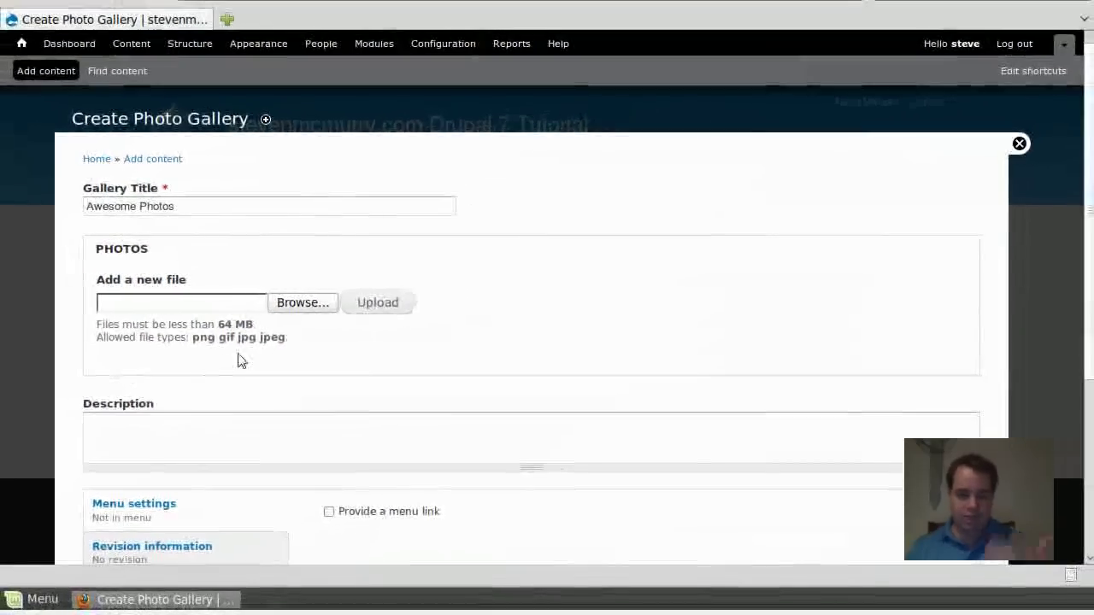
# Upload the tomato, balloon tree and cartoon pictures from the Pictures folder to Photos
pyautogui.click(322, 313)
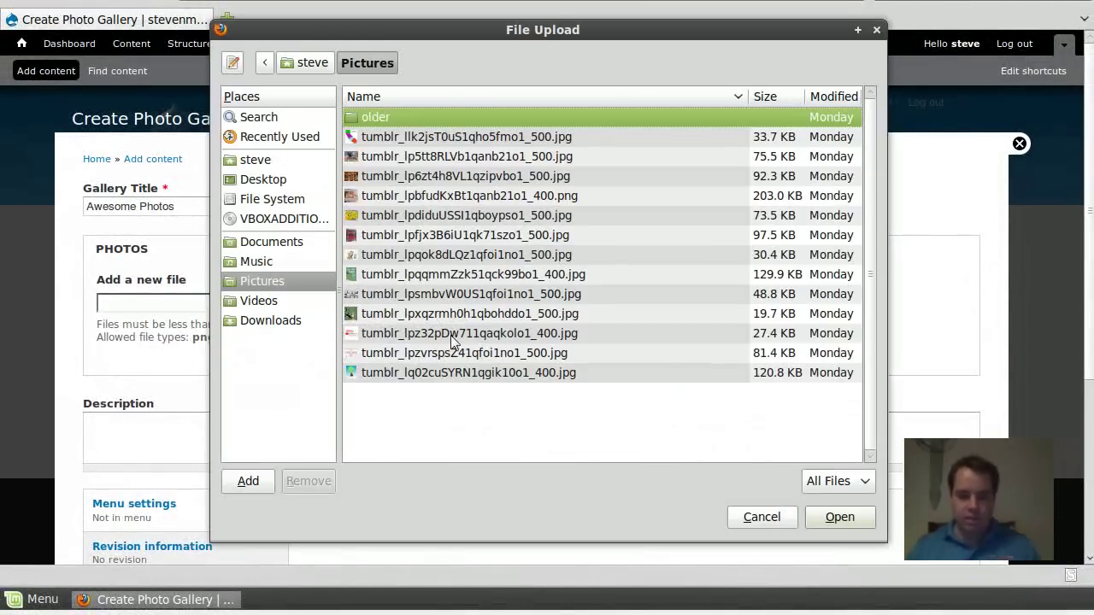
pyautogui.click(454, 335)
pyautogui.click(839, 529)
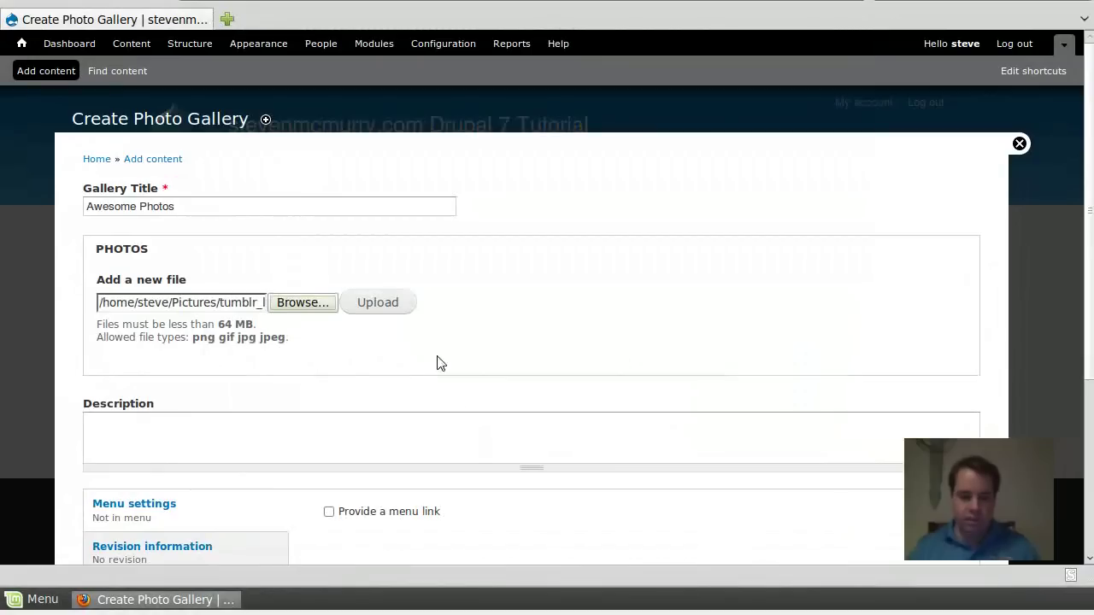
pyautogui.click(405, 308)
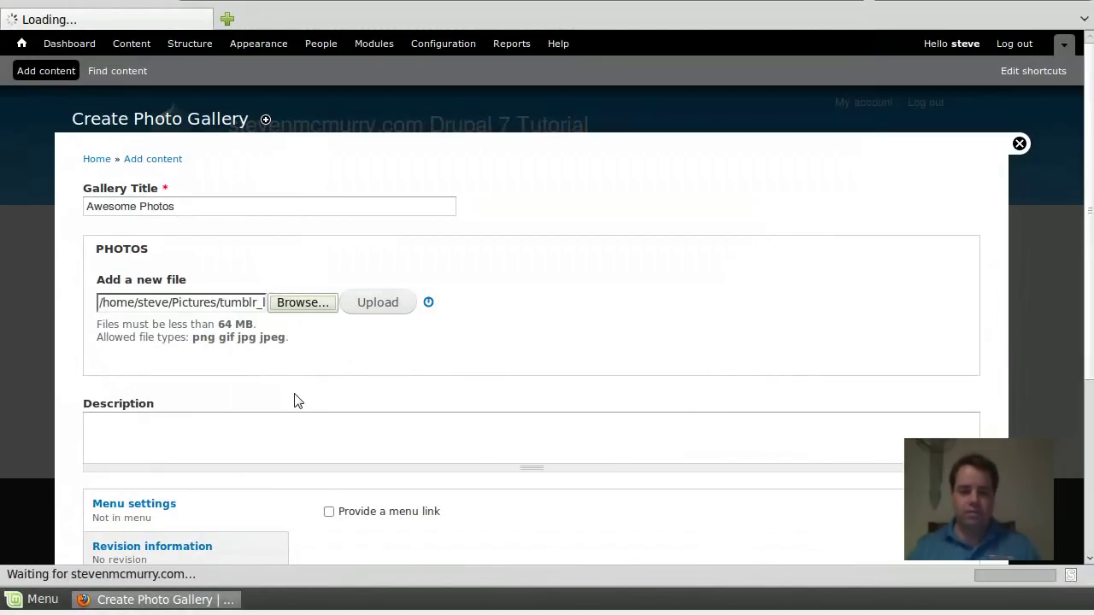
pyautogui.click(302, 463)
pyautogui.click(432, 352)
pyautogui.click(431, 371)
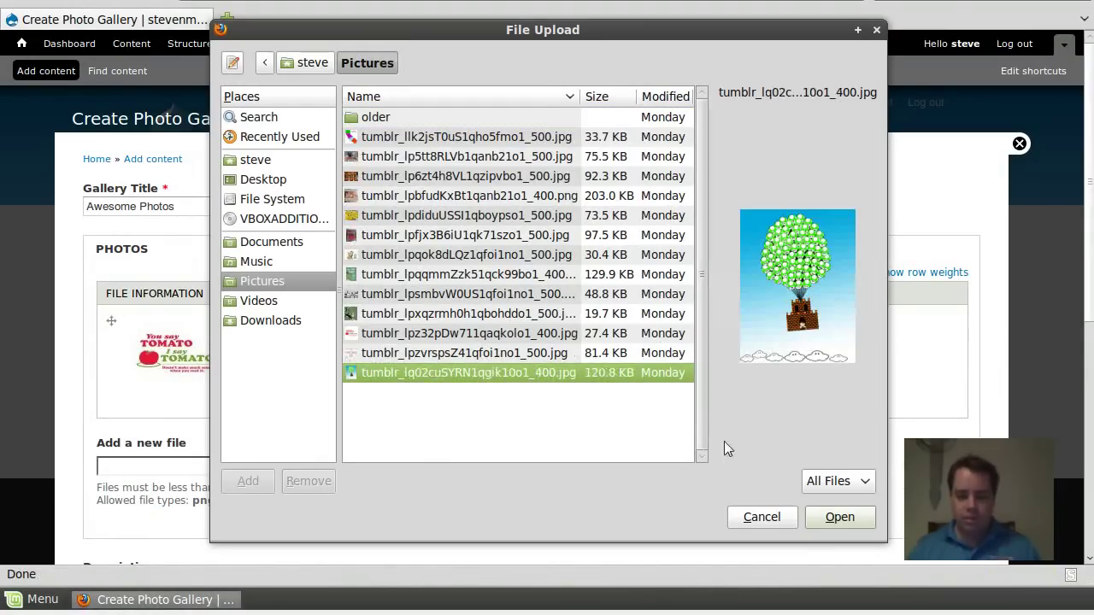
pyautogui.click(839, 515)
pyautogui.click(398, 469)
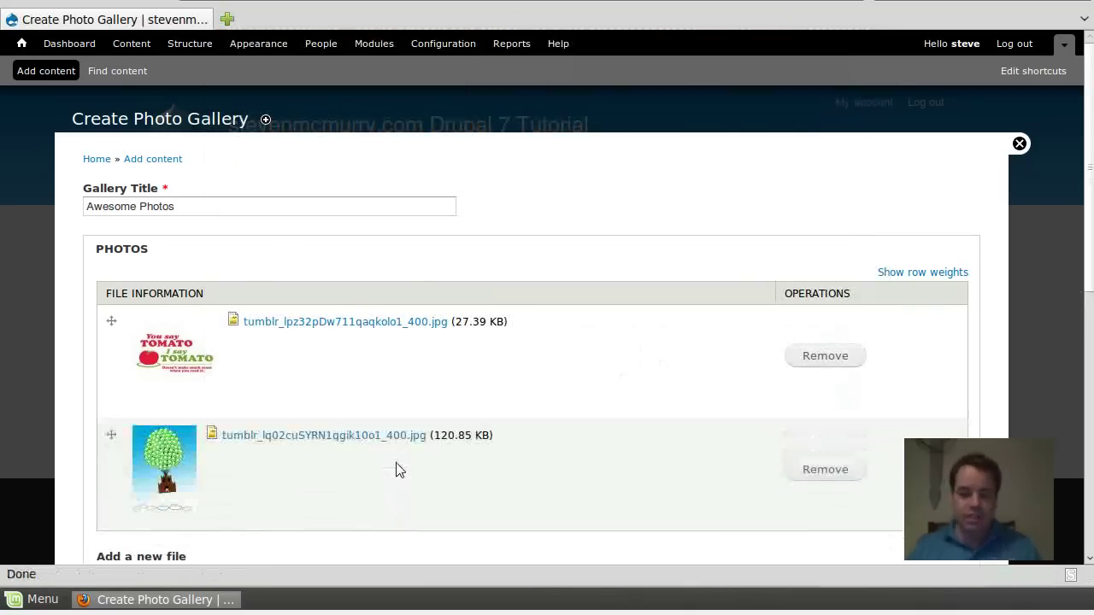
pyautogui.scroll(-5, 358, 457)
pyautogui.click(312, 395)
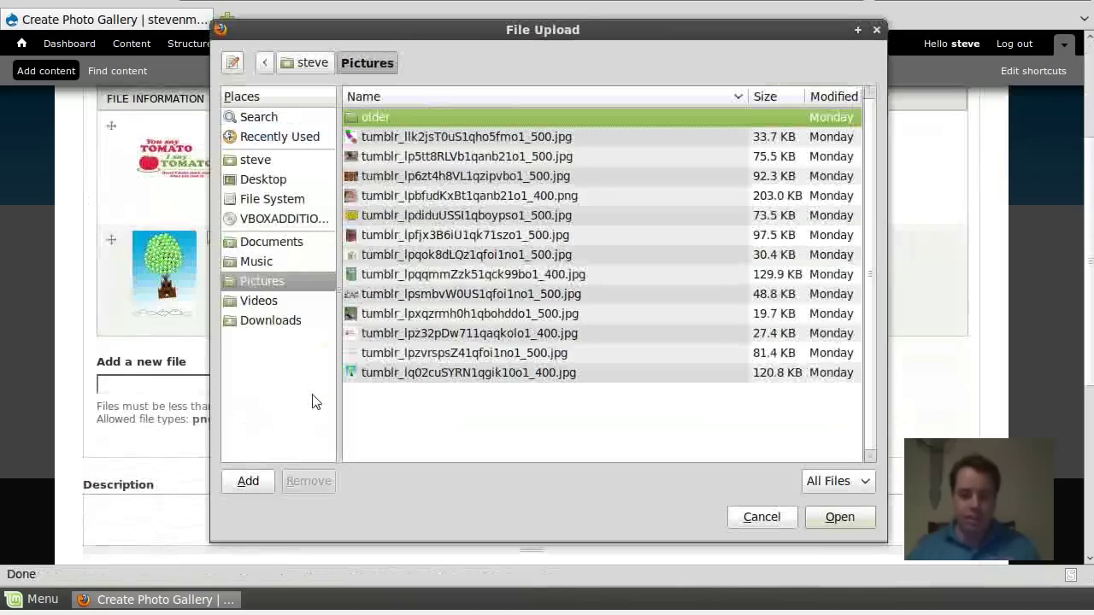
pyautogui.click(437, 256)
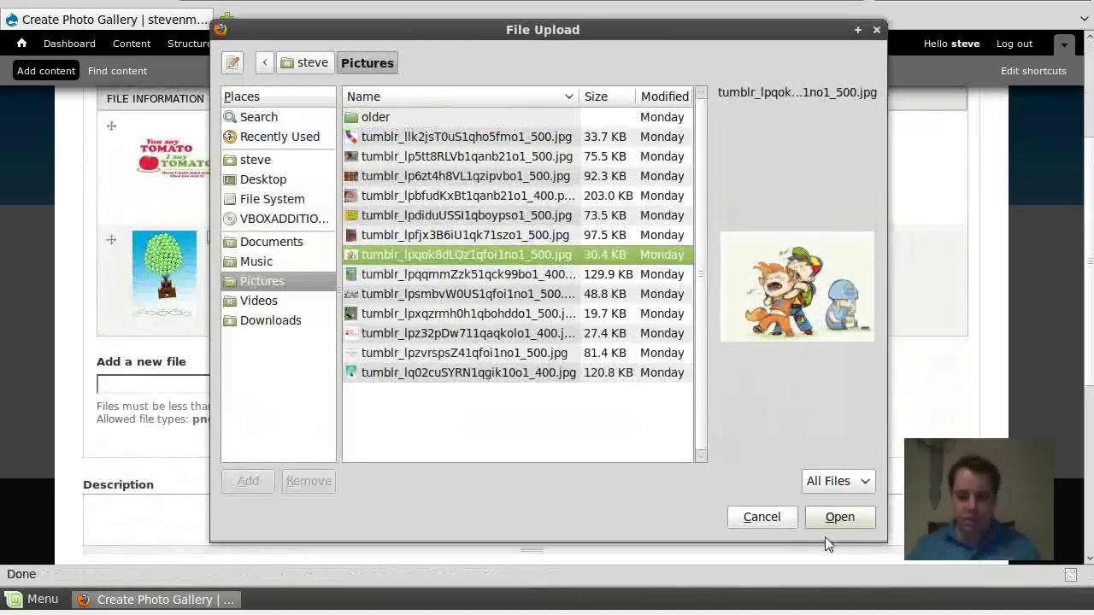
pyautogui.click(837, 518)
pyautogui.click(401, 388)
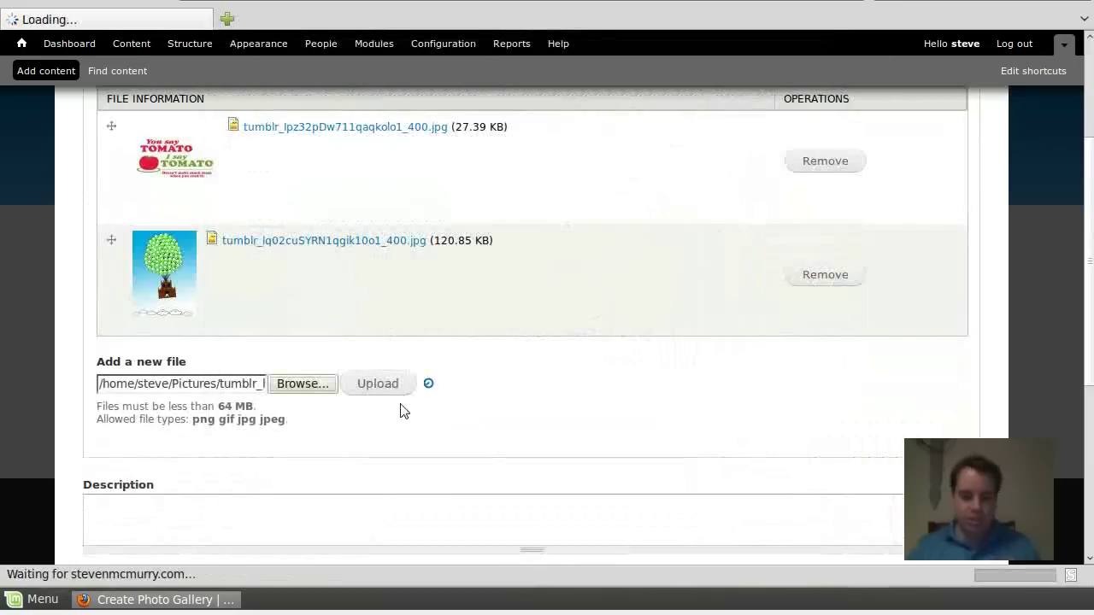
# Upload the food and tennis pictures to the gallery's Photos field
pyautogui.click(332, 438)
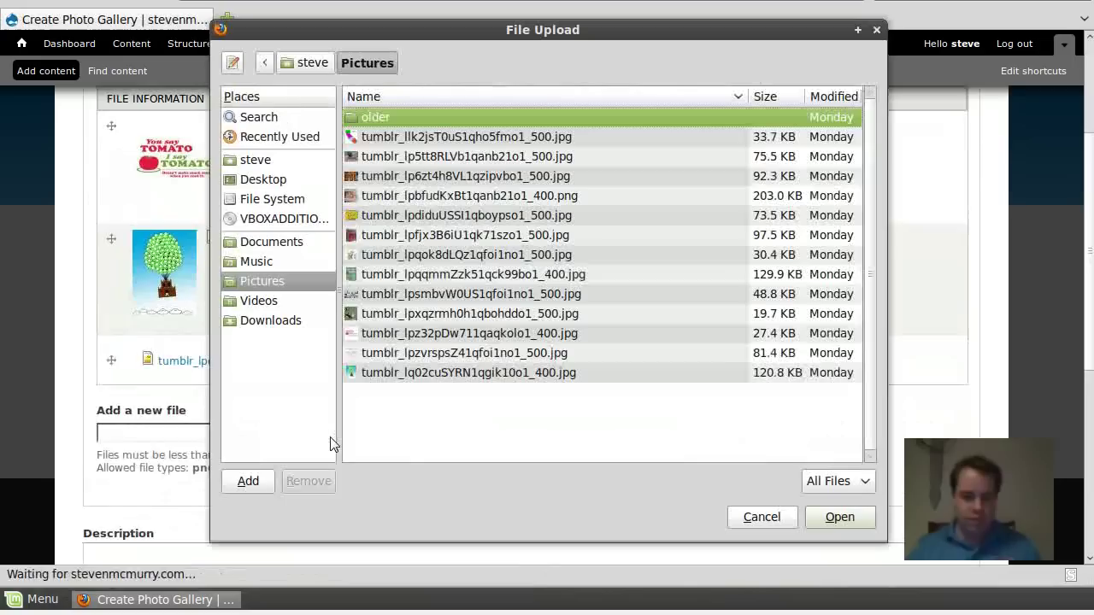
pyautogui.click(479, 256)
pyautogui.click(481, 237)
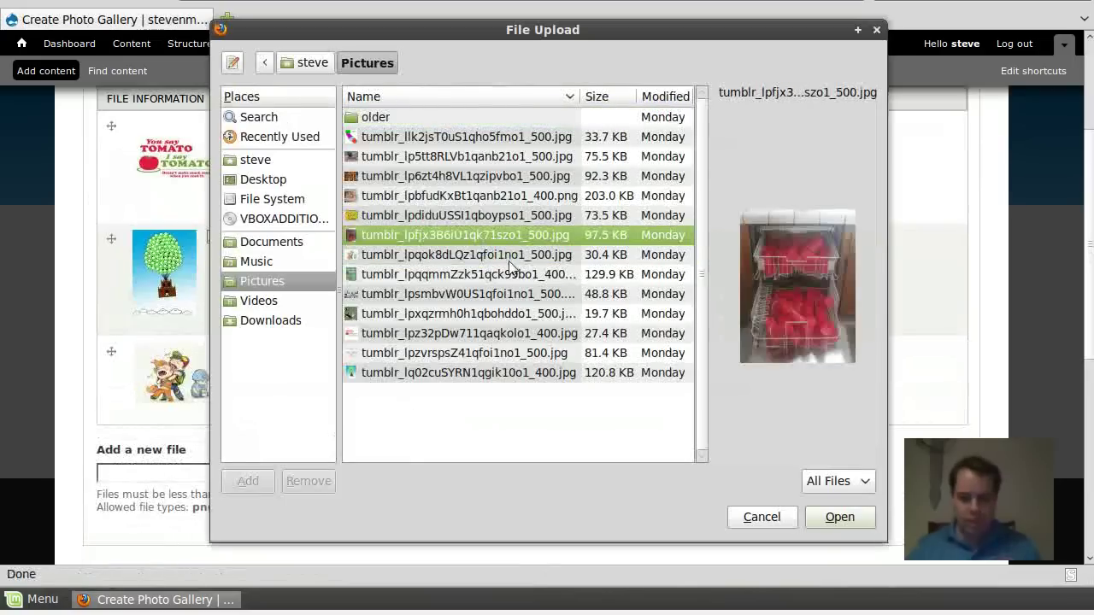
pyautogui.click(428, 216)
pyautogui.click(437, 201)
pyautogui.click(439, 217)
pyautogui.click(820, 520)
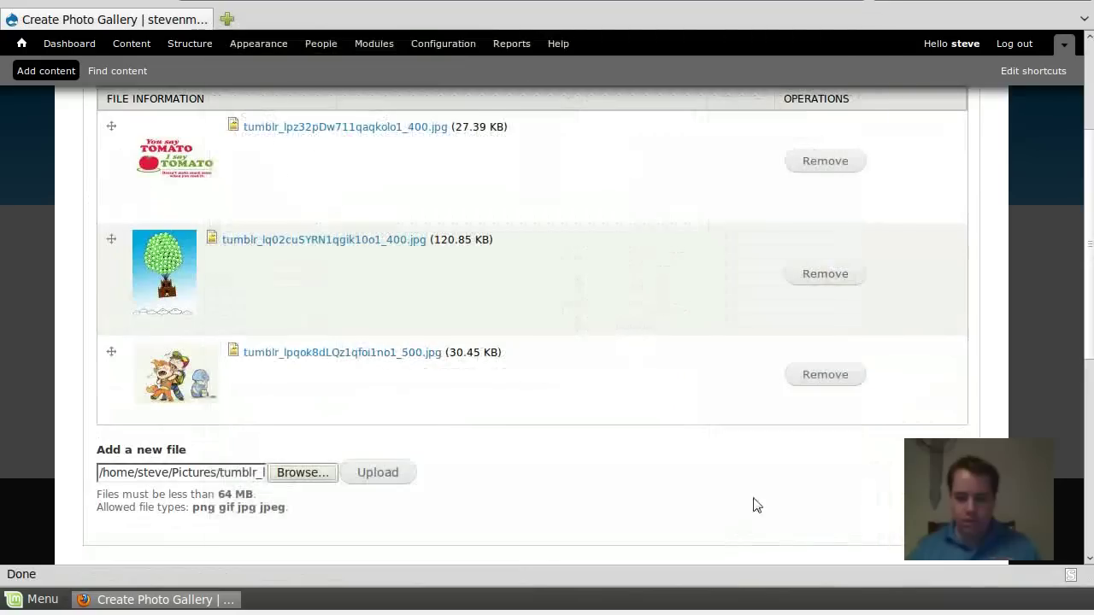
pyautogui.click(389, 480)
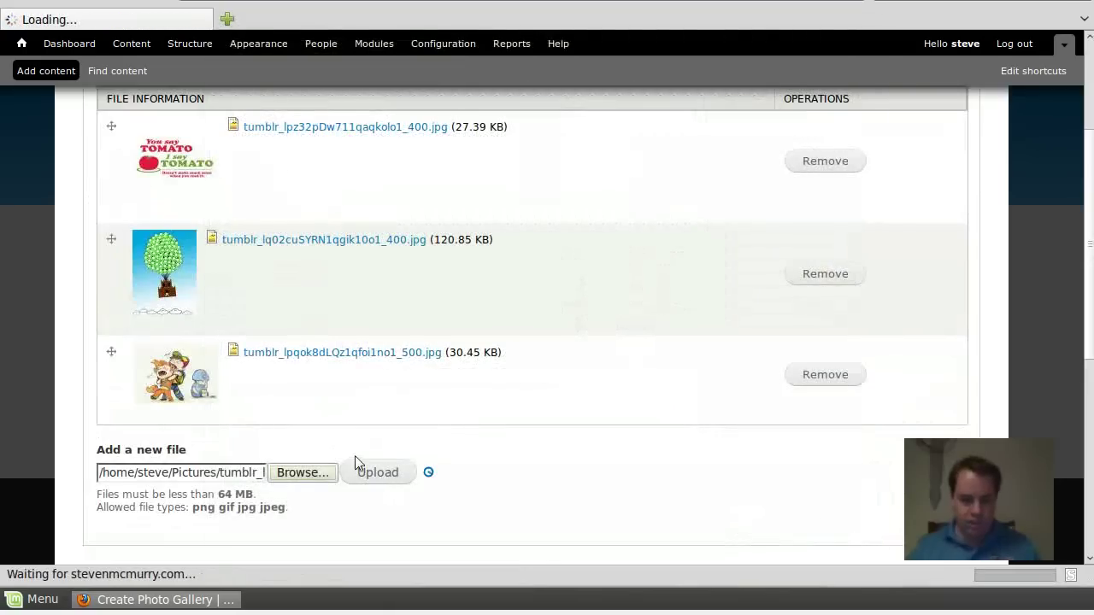
pyautogui.scroll(-5, 333, 417)
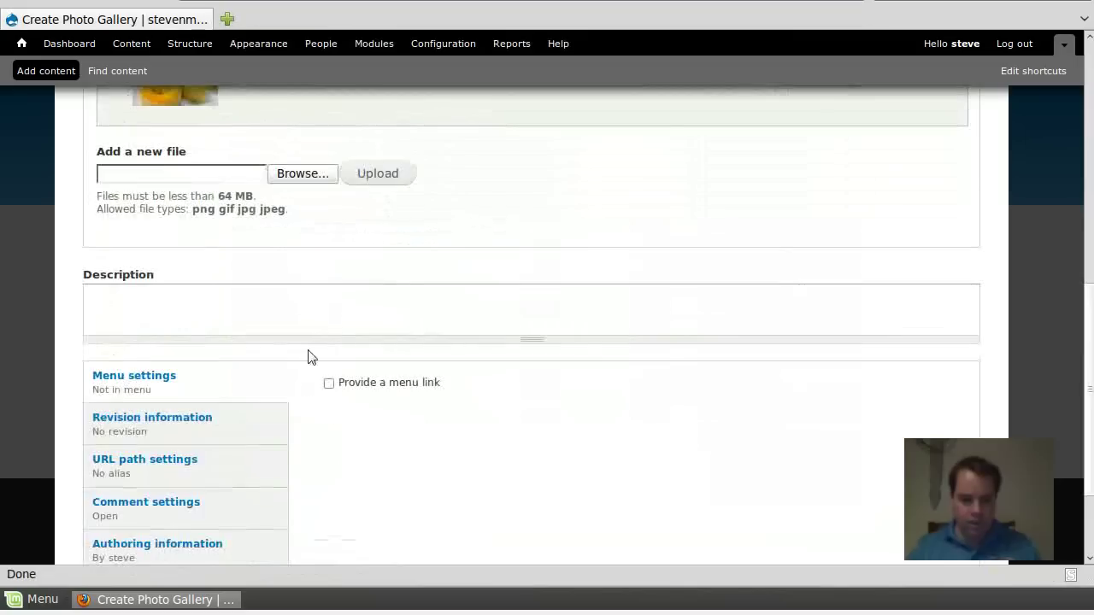
pyautogui.click(314, 180)
pyautogui.click(492, 315)
pyautogui.click(822, 518)
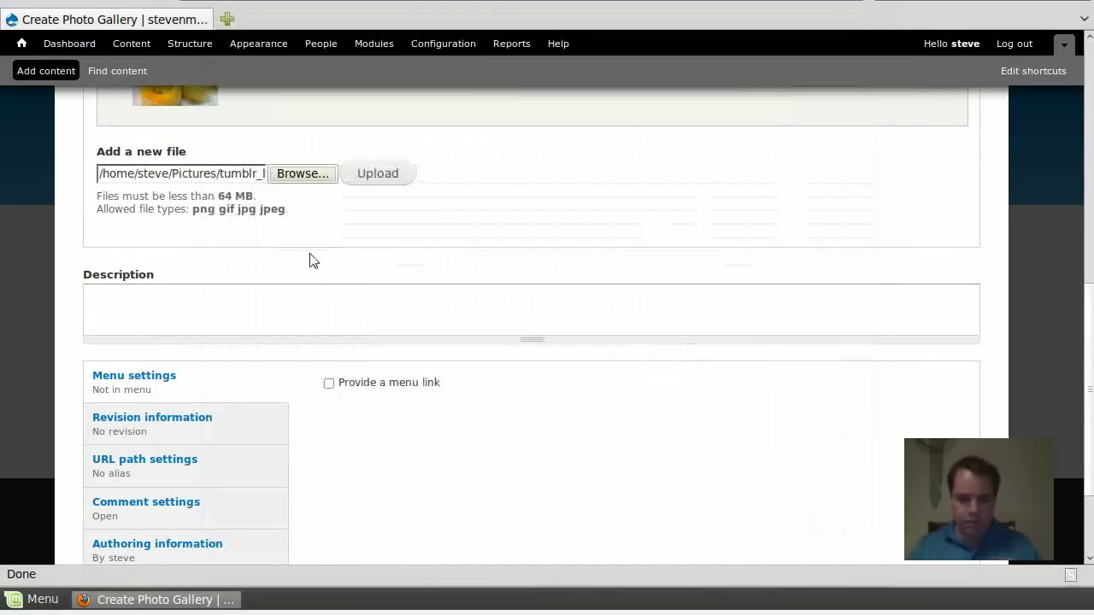
pyautogui.click(395, 177)
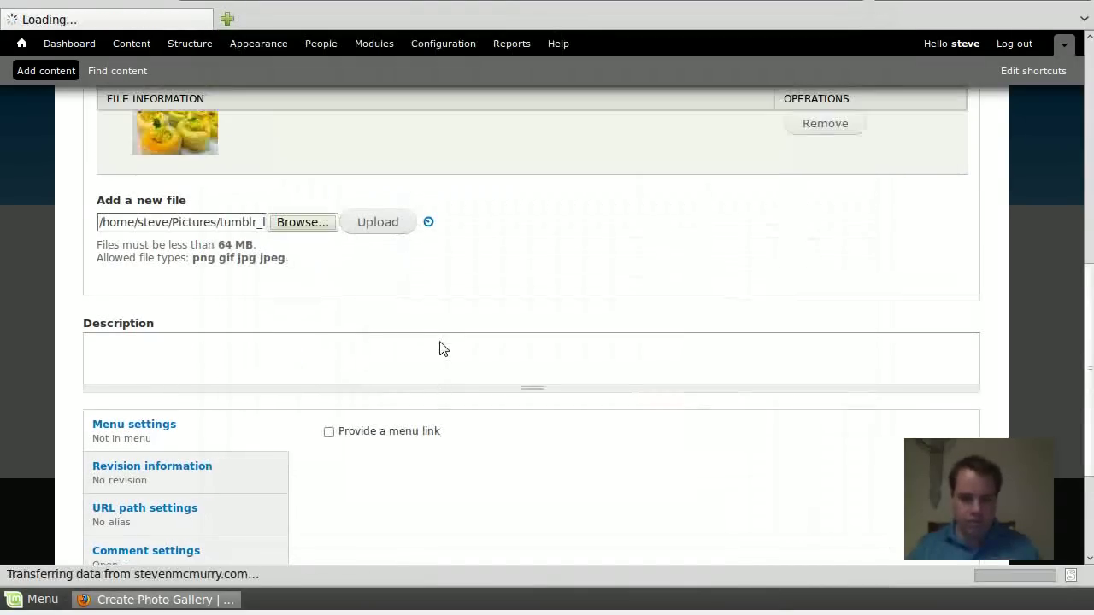
# Upload IMG_0043.JPG from the older pictures folder to Photos
pyautogui.click(313, 335)
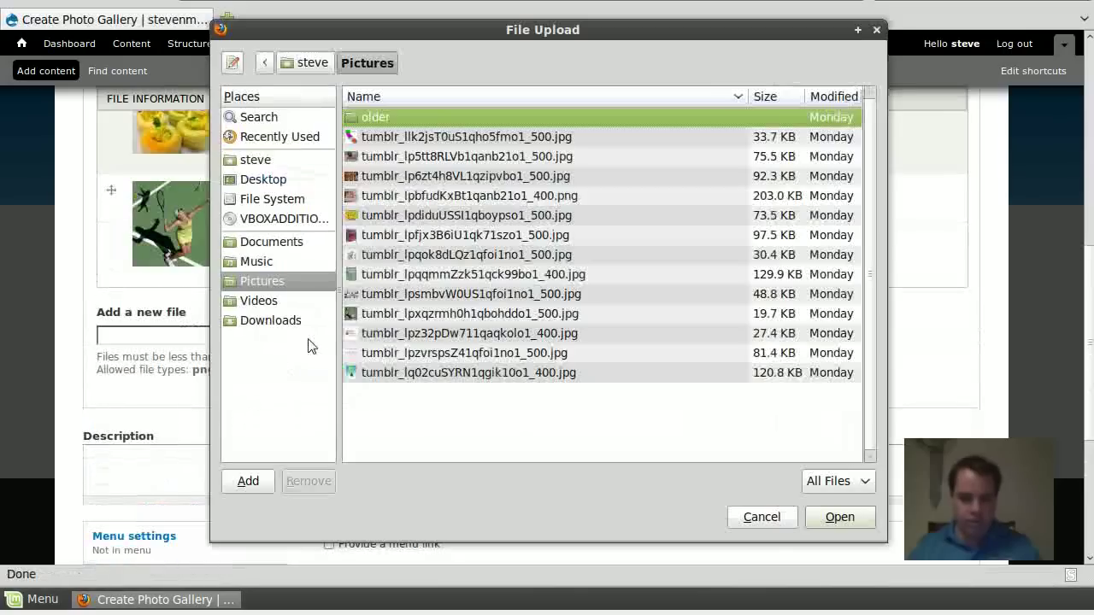
pyautogui.doubleClick(418, 121)
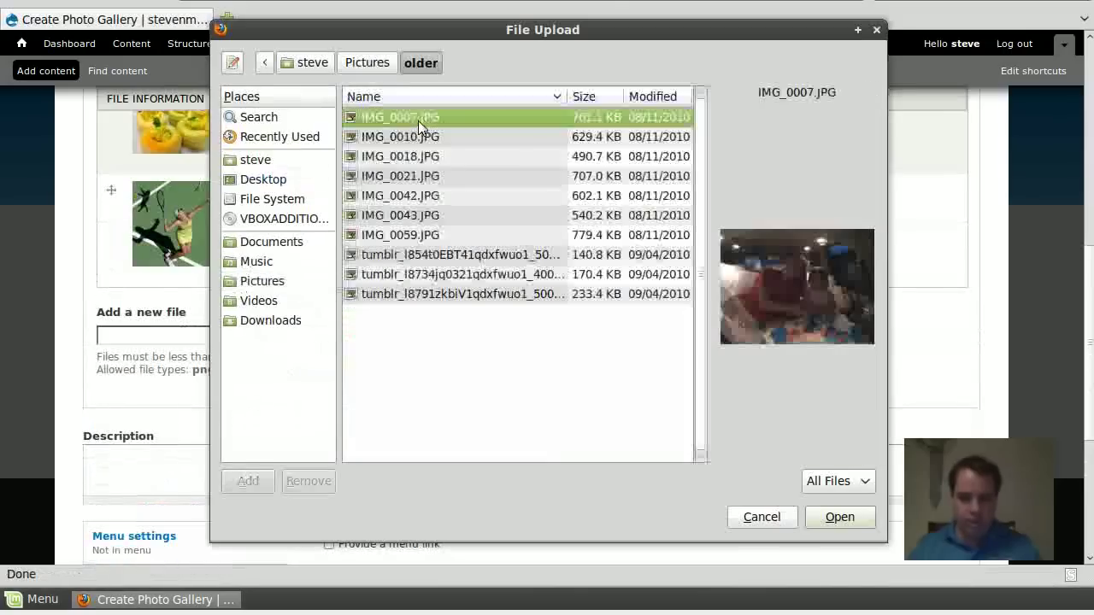
pyautogui.click(458, 214)
pyautogui.click(840, 518)
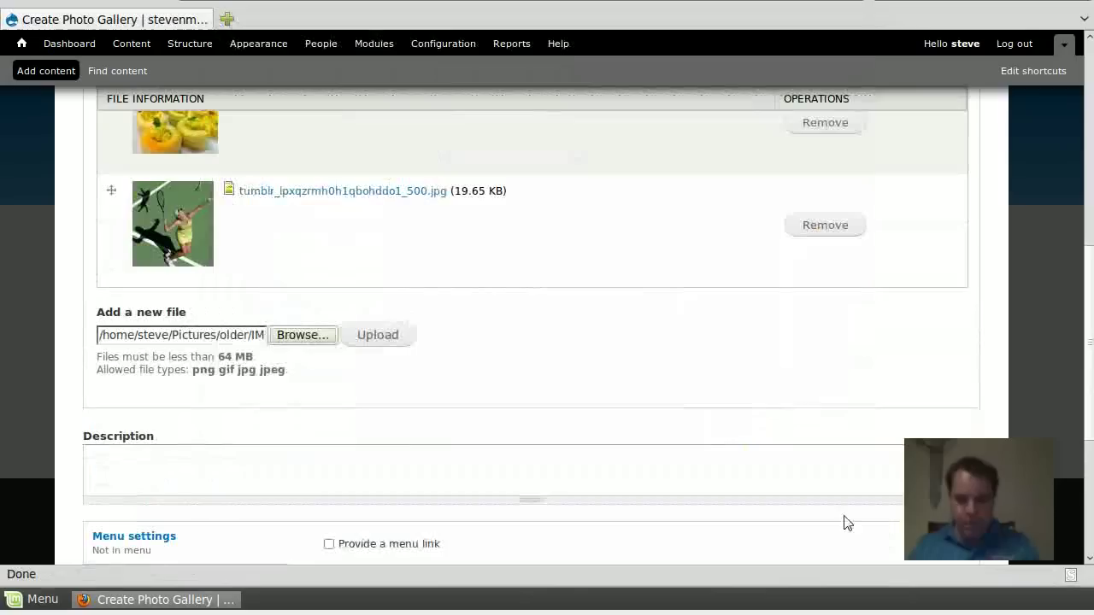
pyautogui.click(369, 340)
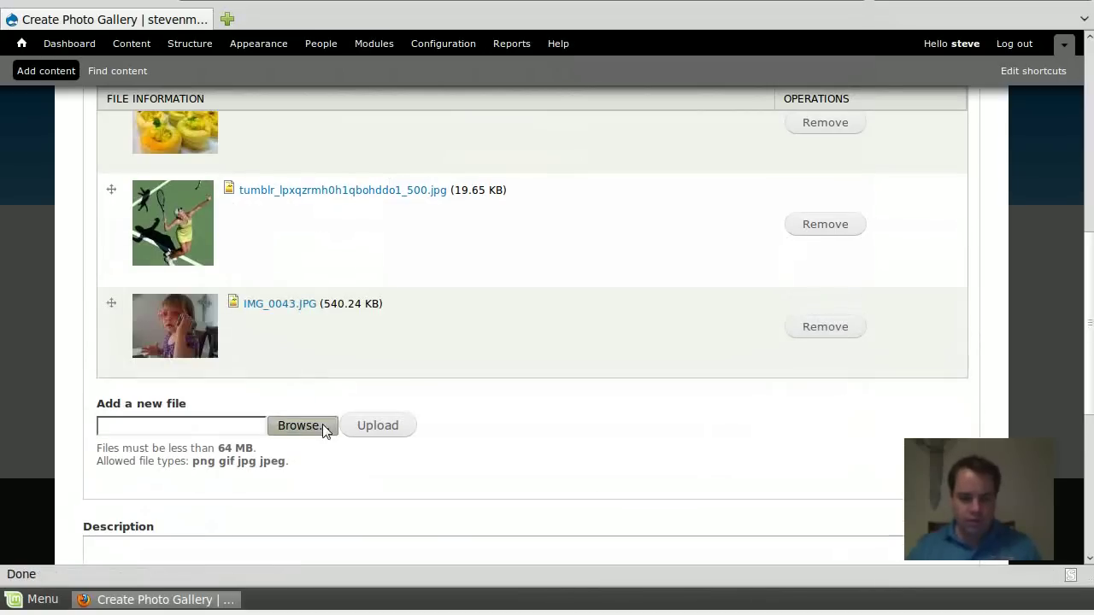
# Upload the stormy sky picture tumblr_l854t0EBT41qdxfwuo1_500.jpg to Photos
pyautogui.click(323, 427)
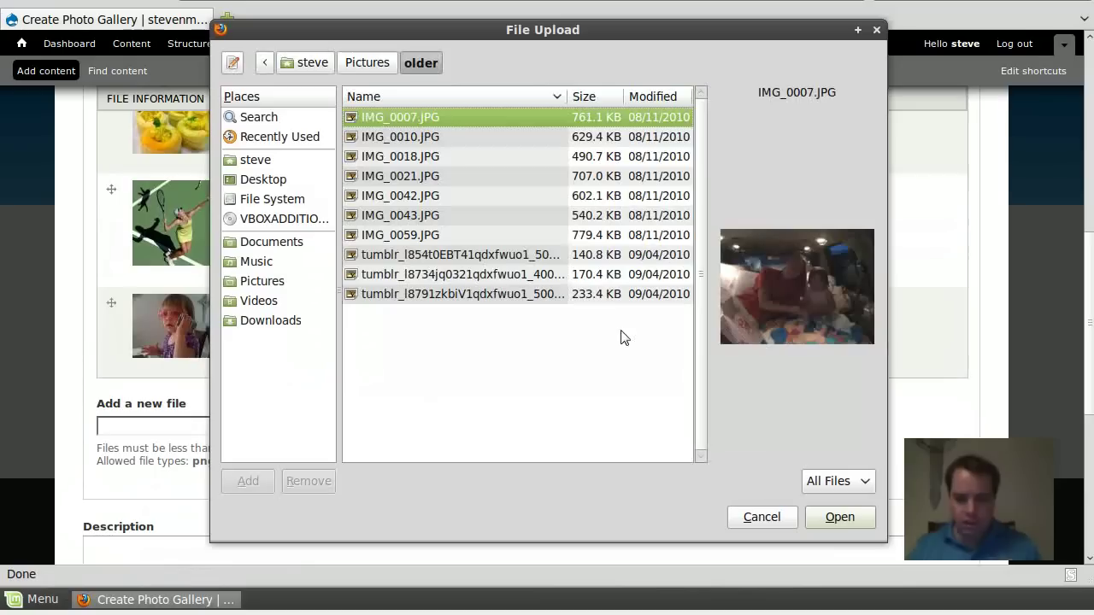
pyautogui.click(503, 255)
pyautogui.click(495, 272)
pyautogui.click(507, 255)
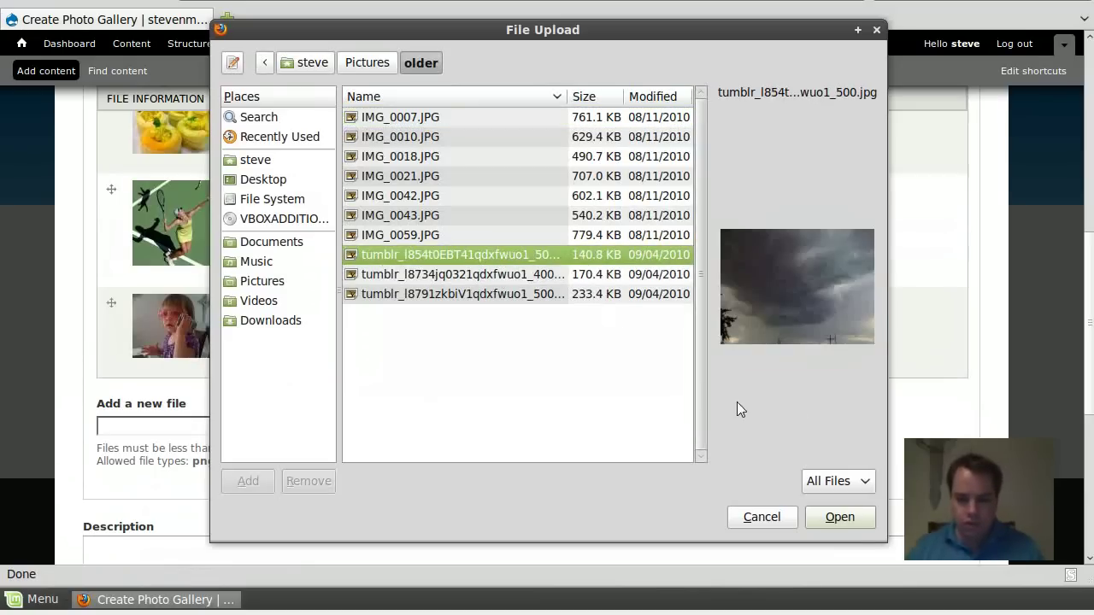
pyautogui.click(839, 518)
pyautogui.click(393, 434)
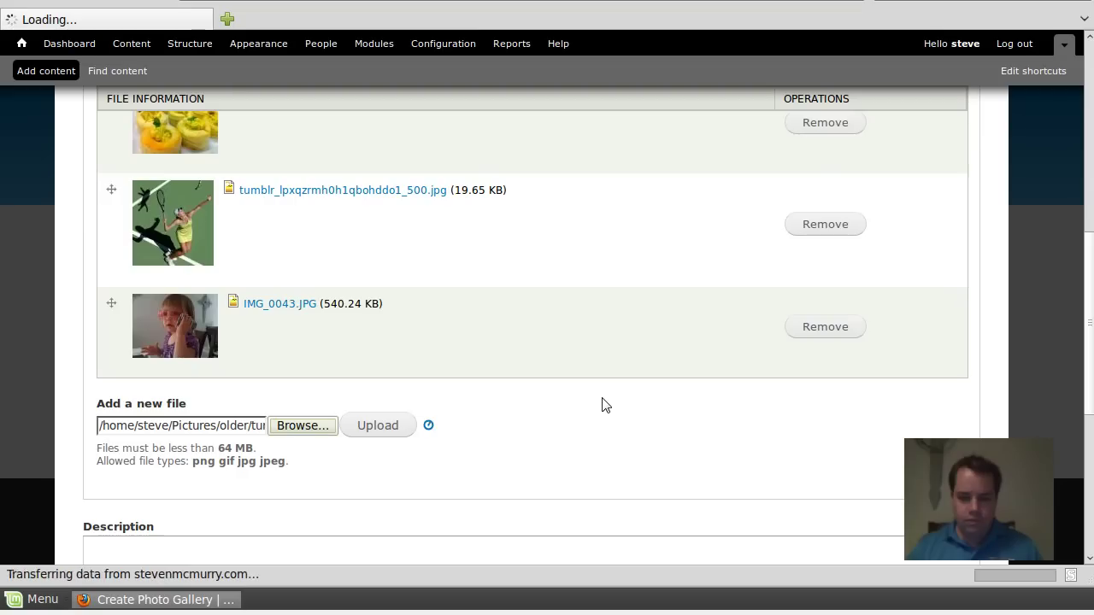
pyautogui.scroll(4, 506, 436)
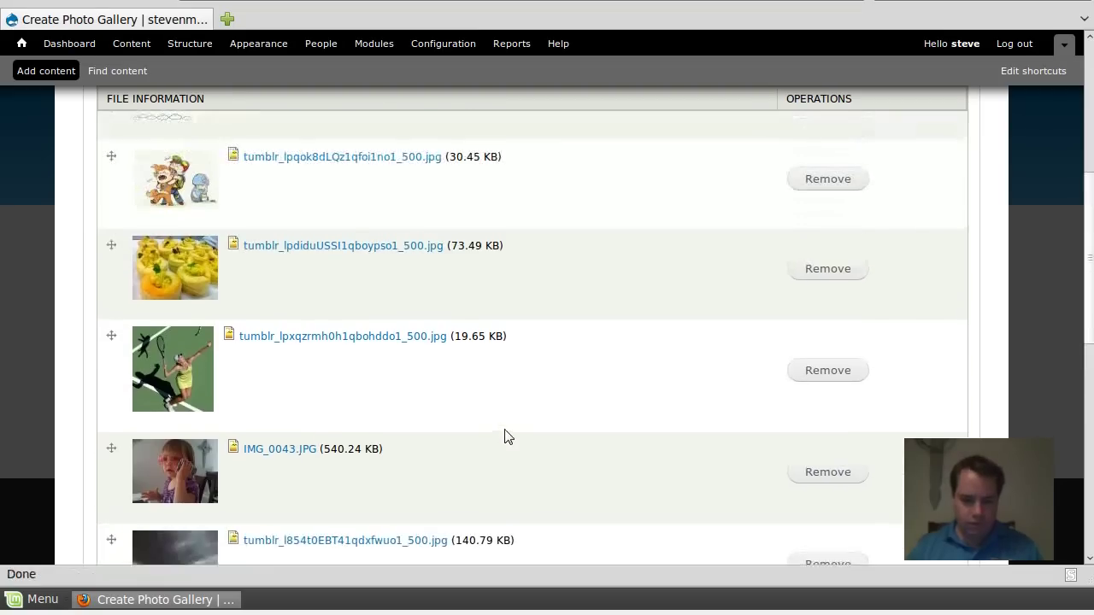
pyautogui.scroll(3, 506, 436)
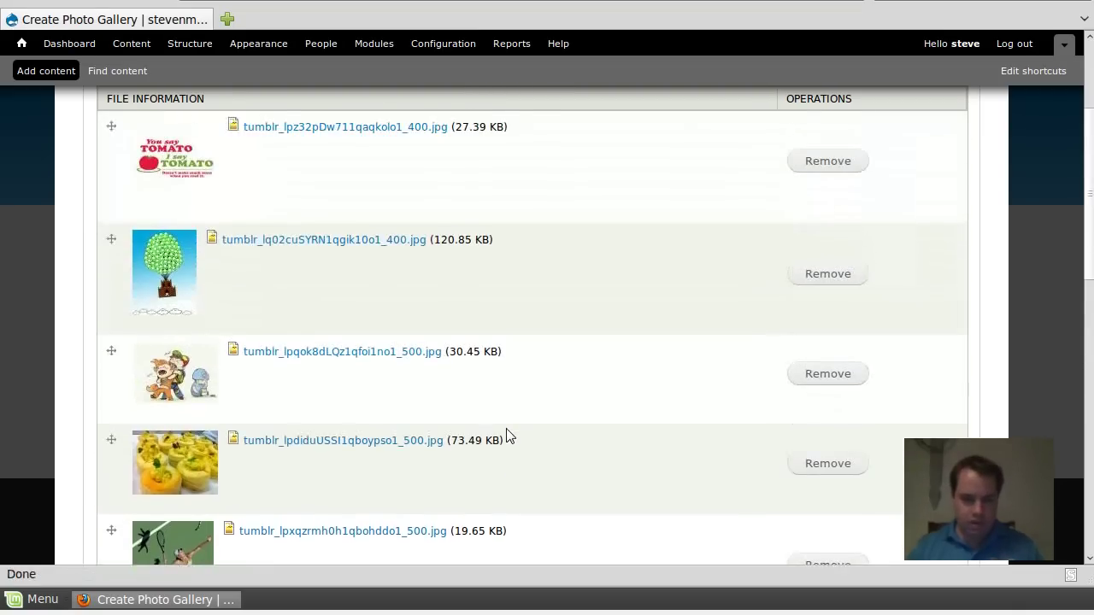
pyautogui.scroll(-2, 510, 436)
pyautogui.scroll(-10, 510, 436)
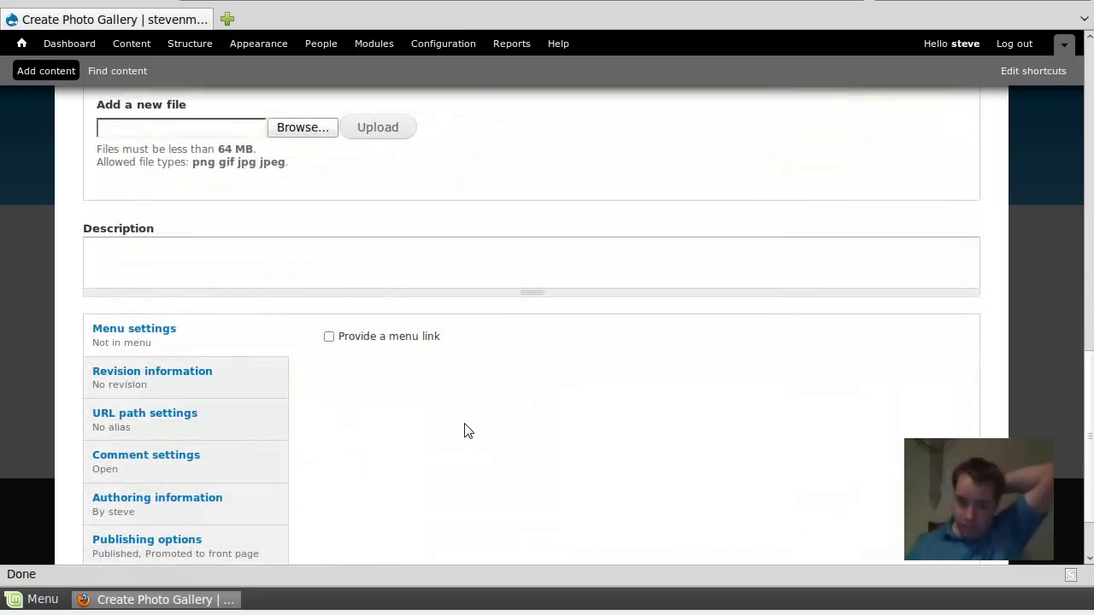
# Enter the description 'Cool freaking description.', review publishing options and save the gallery
pyautogui.click(532, 259)
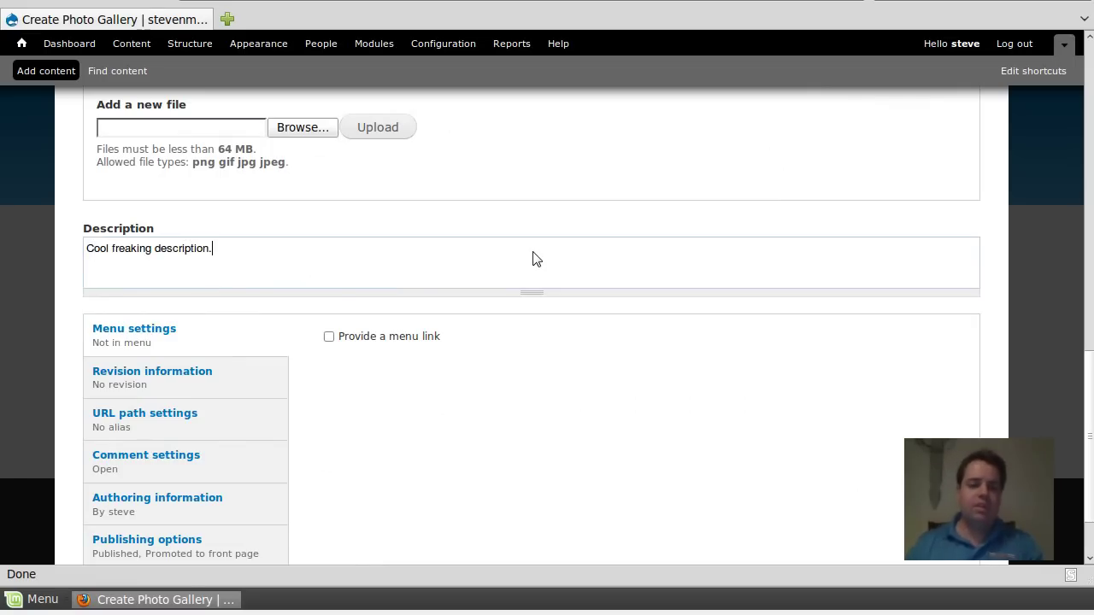
pyautogui.scroll(-2, 434, 350)
pyautogui.click(183, 289)
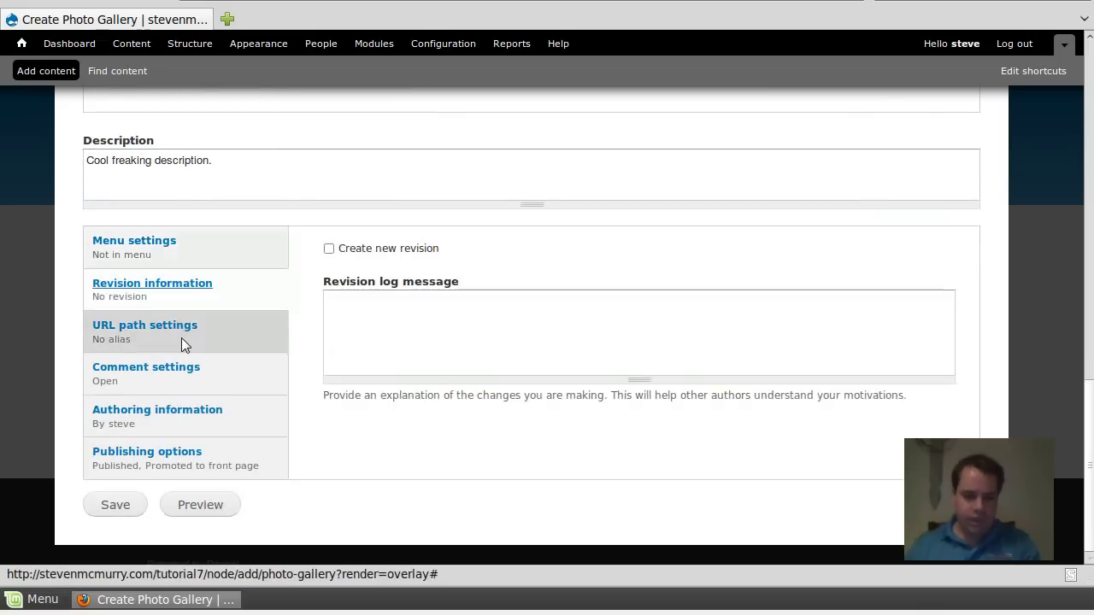
pyautogui.click(182, 340)
pyautogui.click(235, 402)
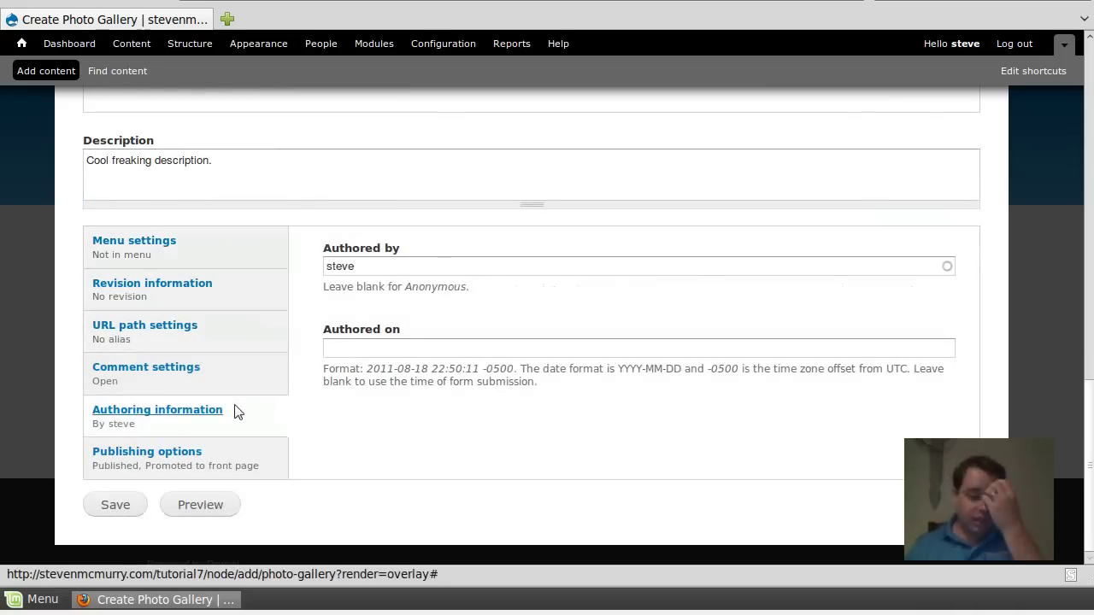
pyautogui.click(225, 458)
pyautogui.scroll(10, 424, 354)
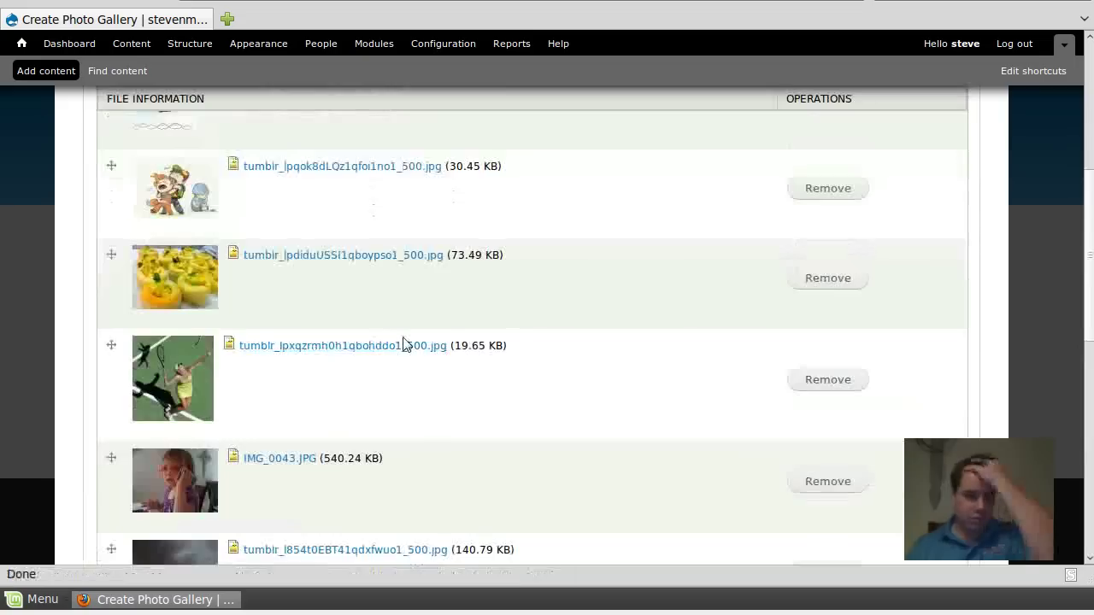
pyautogui.scroll(-8, 405, 342)
pyautogui.scroll(10, 407, 333)
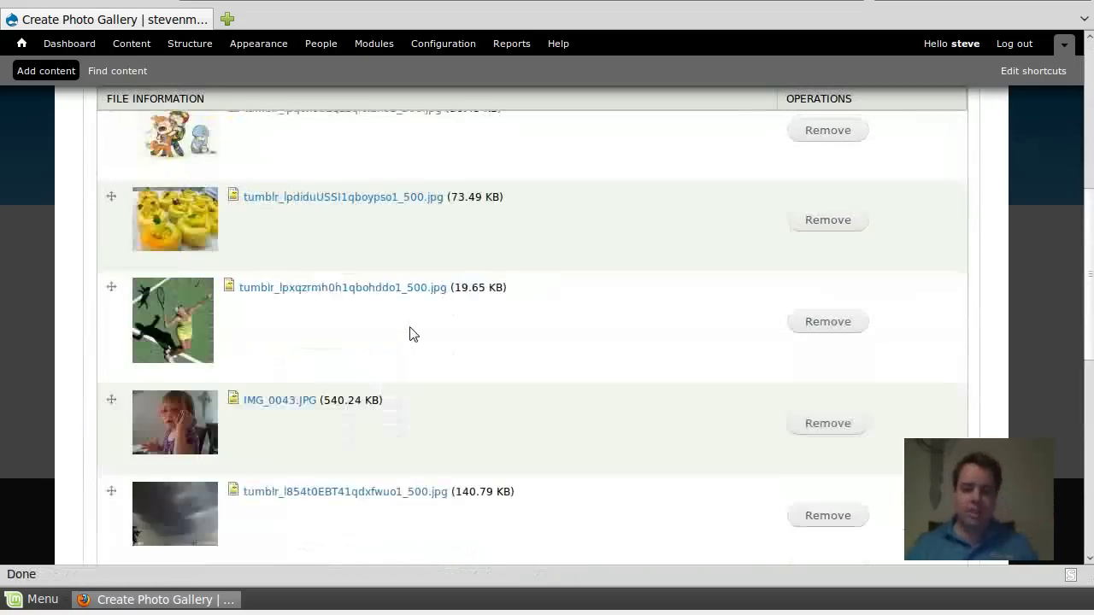
pyautogui.scroll(-10, 409, 334)
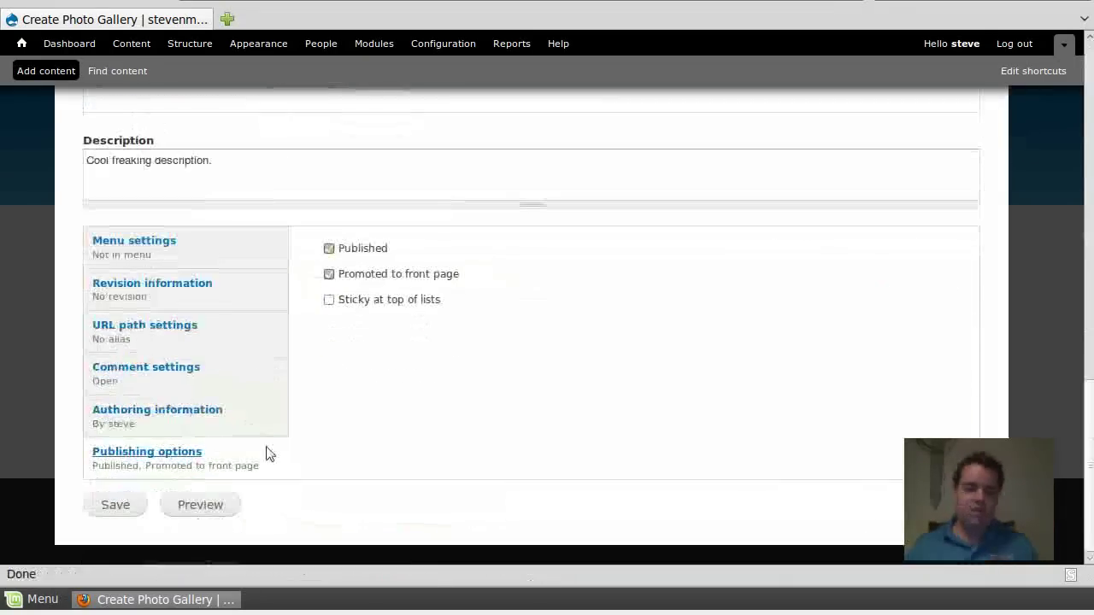
pyautogui.click(120, 510)
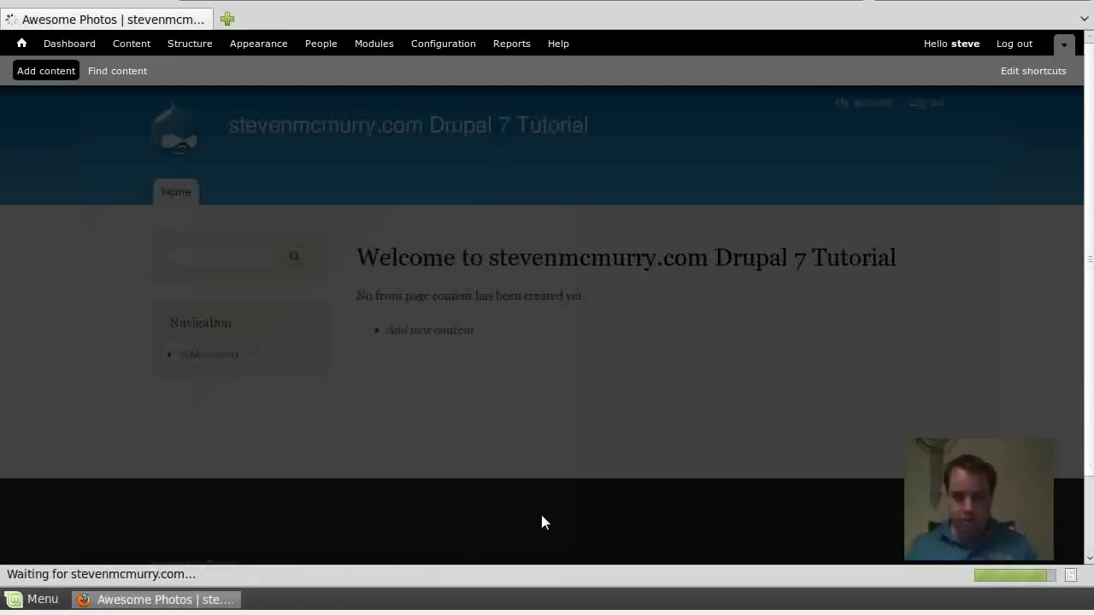
# Scroll through the new Awesome Photos node page to check it
pyautogui.scroll(-15, 498, 381)
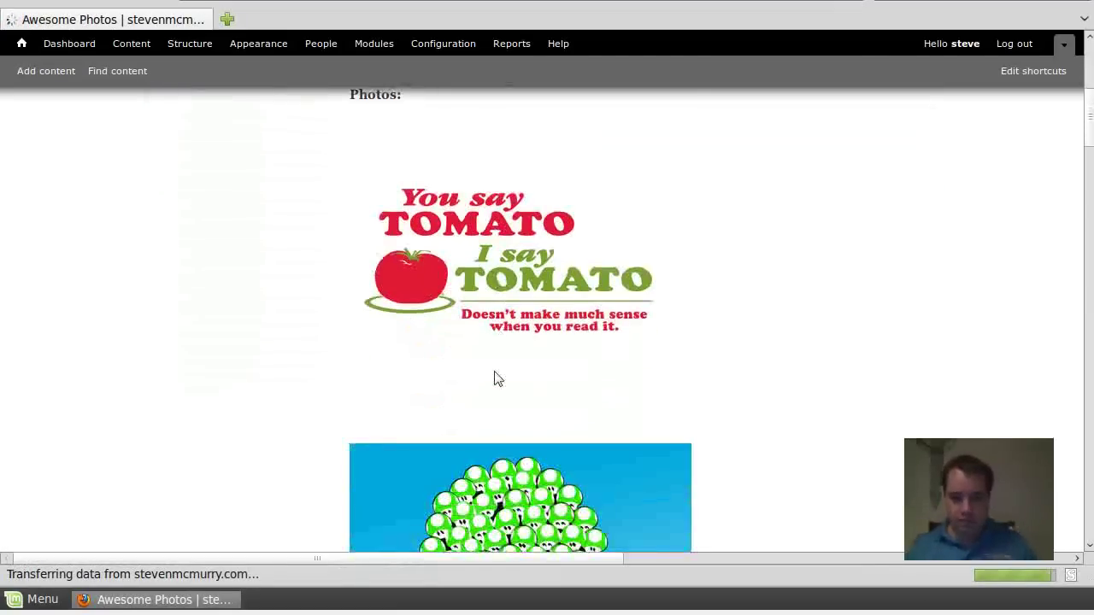
pyautogui.scroll(-10, 494, 370)
pyautogui.scroll(9, 491, 371)
pyautogui.scroll(16, 491, 372)
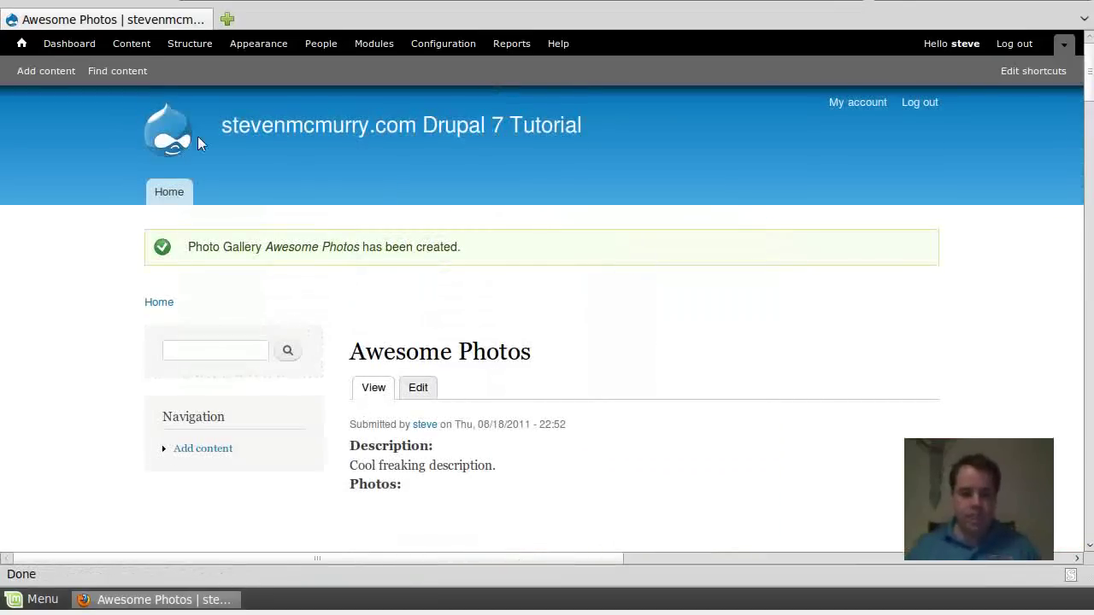
# Go through Content and Structure in the admin toolbar to the content types list
pyautogui.click(136, 46)
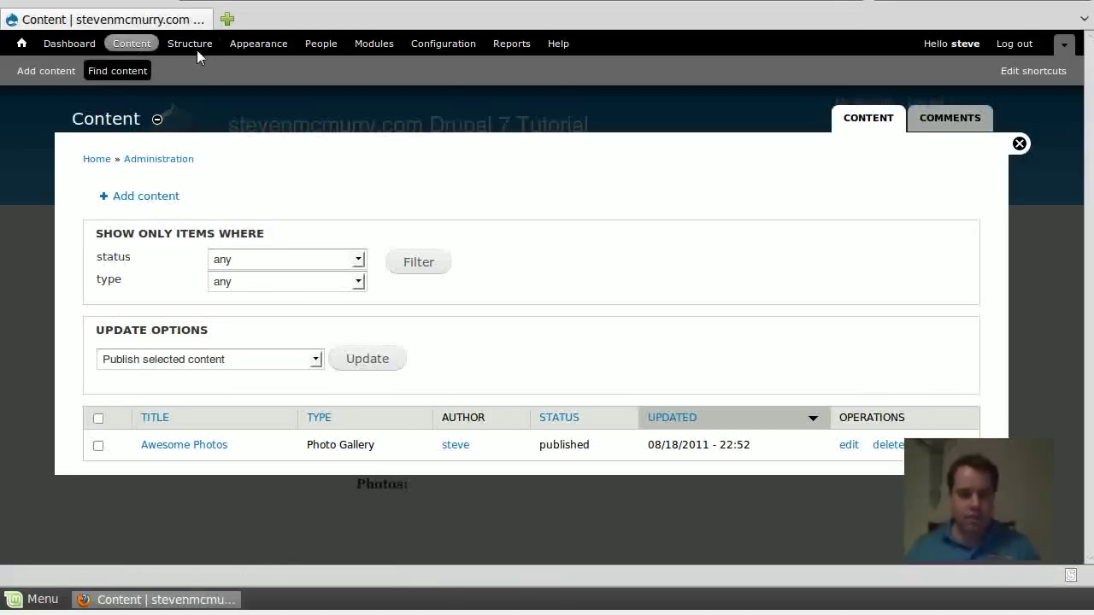
pyautogui.click(192, 45)
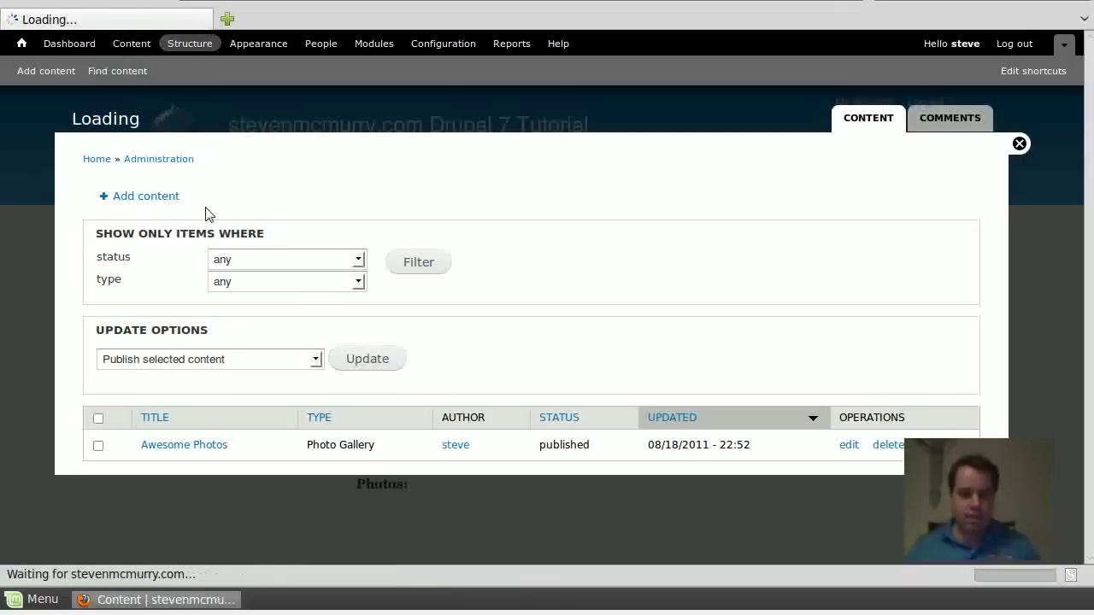
pyautogui.click(162, 243)
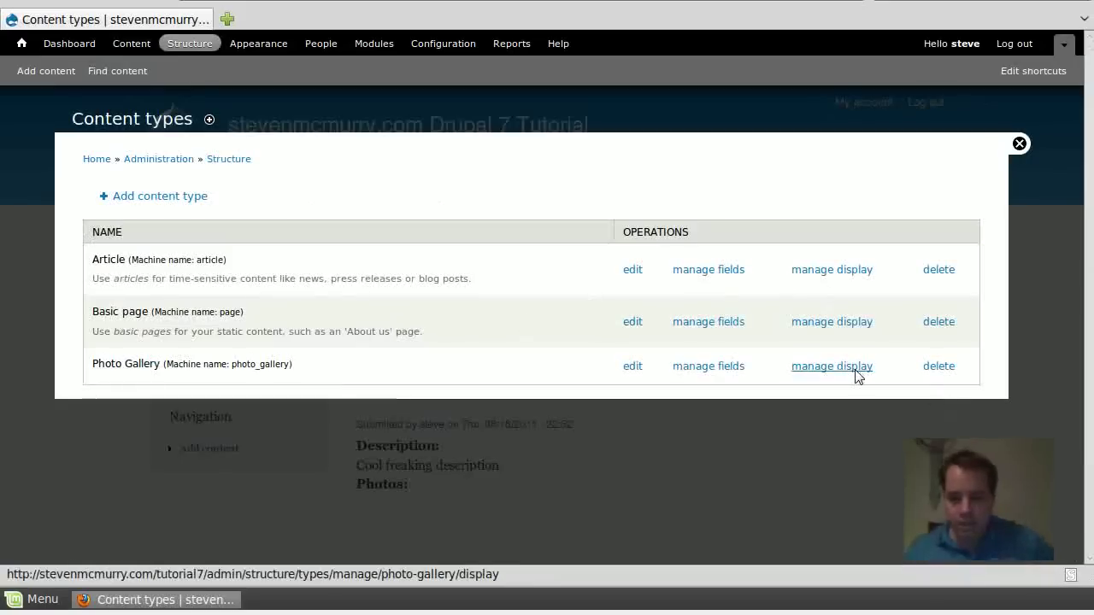
# In Photo Gallery's Manage display, hide the Photos label and set its format to Shadowbox, leaving Description's label Above
pyautogui.click(854, 372)
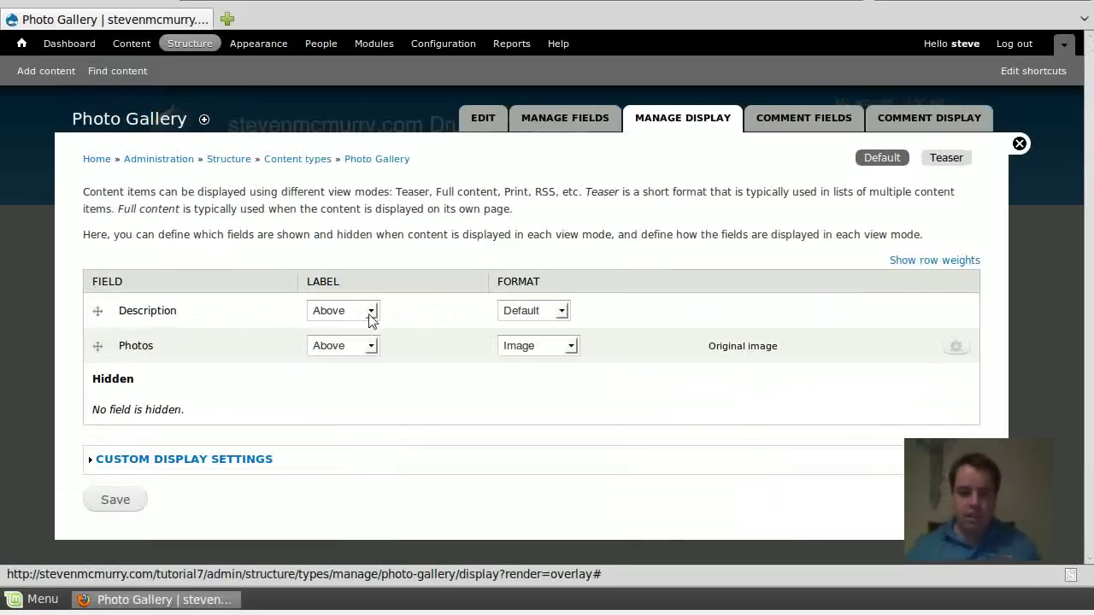
pyautogui.click(371, 311)
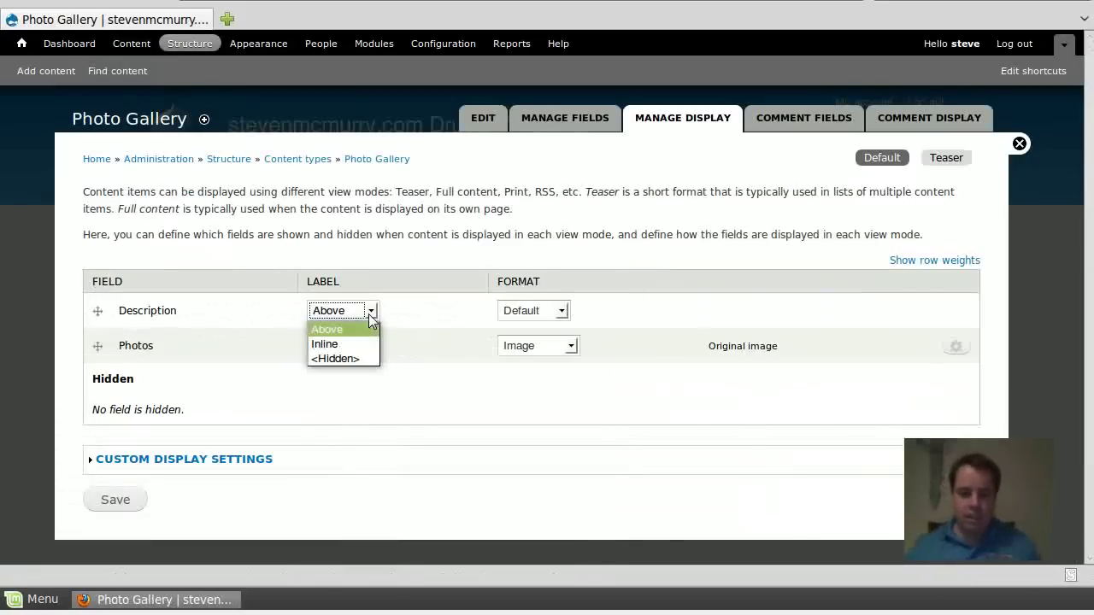
pyautogui.click(356, 354)
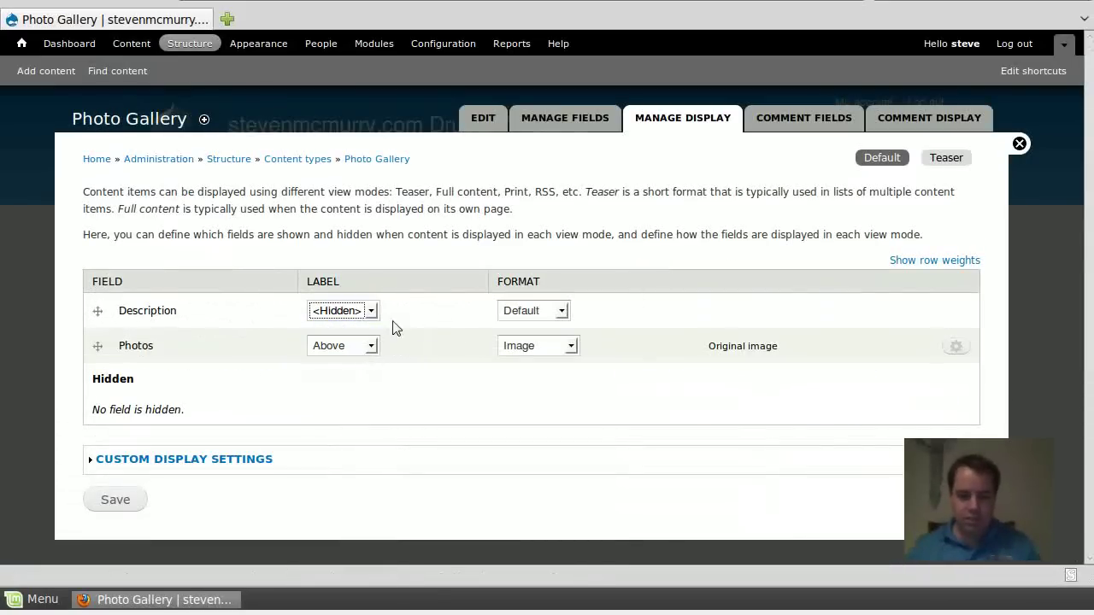
pyautogui.click(371, 311)
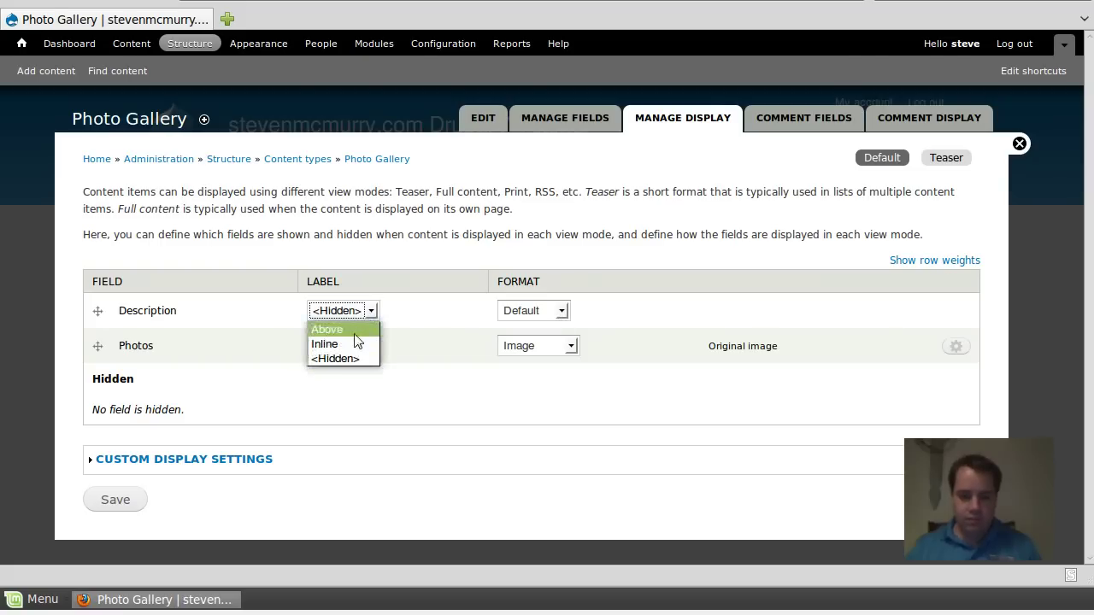
pyautogui.click(356, 327)
pyautogui.click(371, 346)
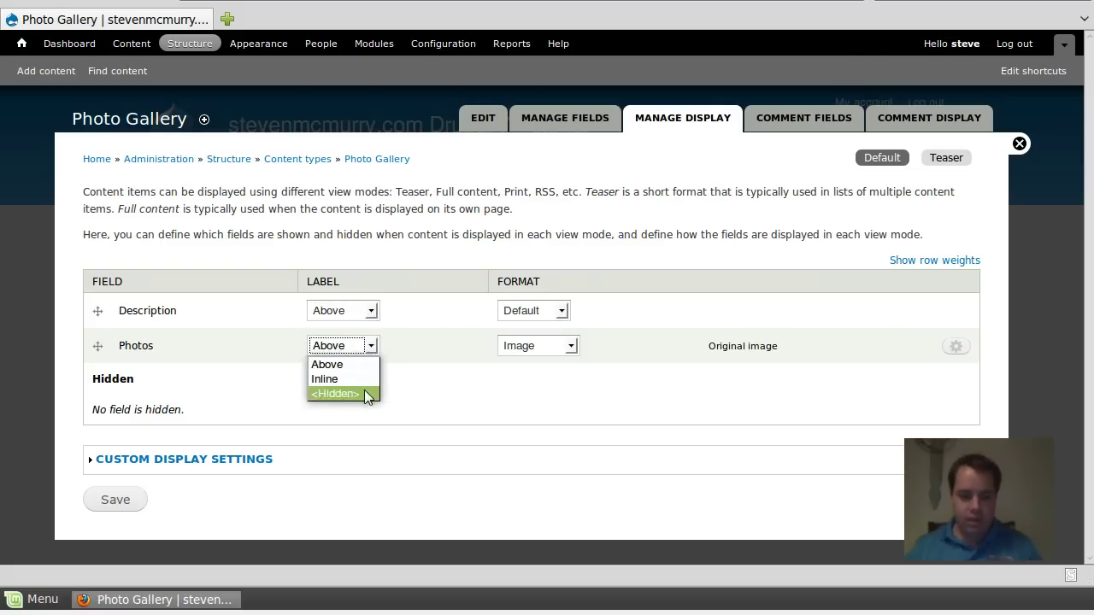
pyautogui.click(363, 393)
pyautogui.click(570, 346)
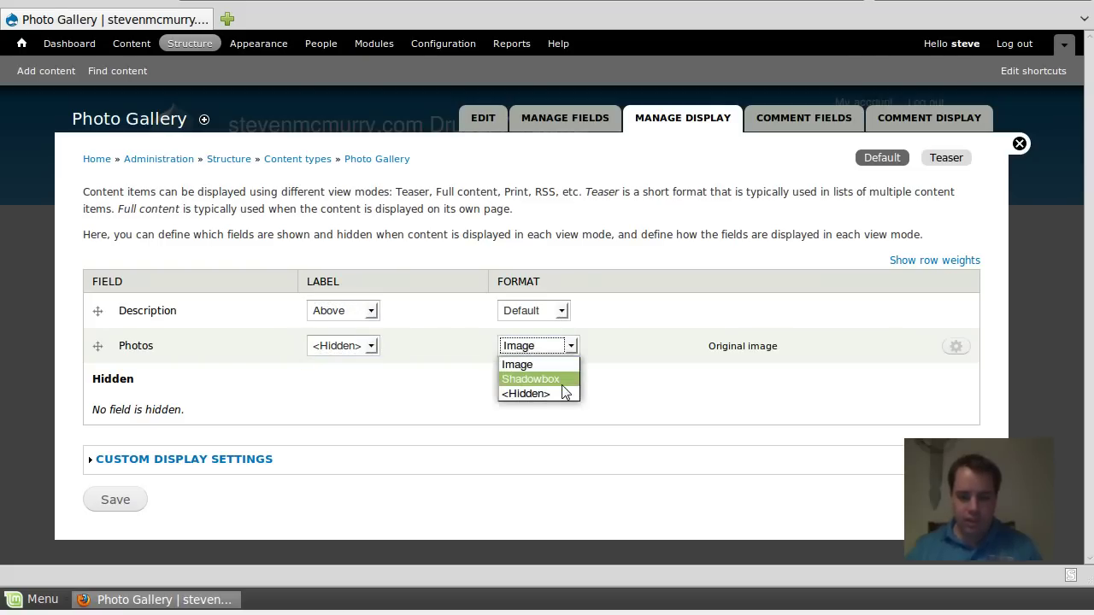
pyautogui.click(562, 384)
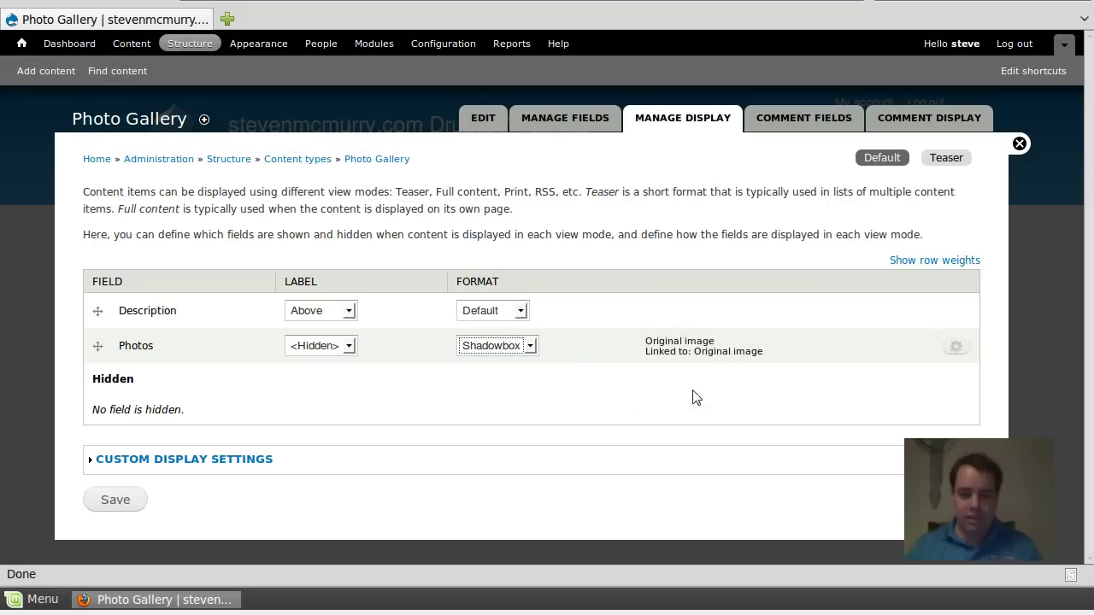
# Set Photos' Shadowbox settings to thumbnail style, linked to large, grouped as gallery node, then save
pyautogui.click(950, 351)
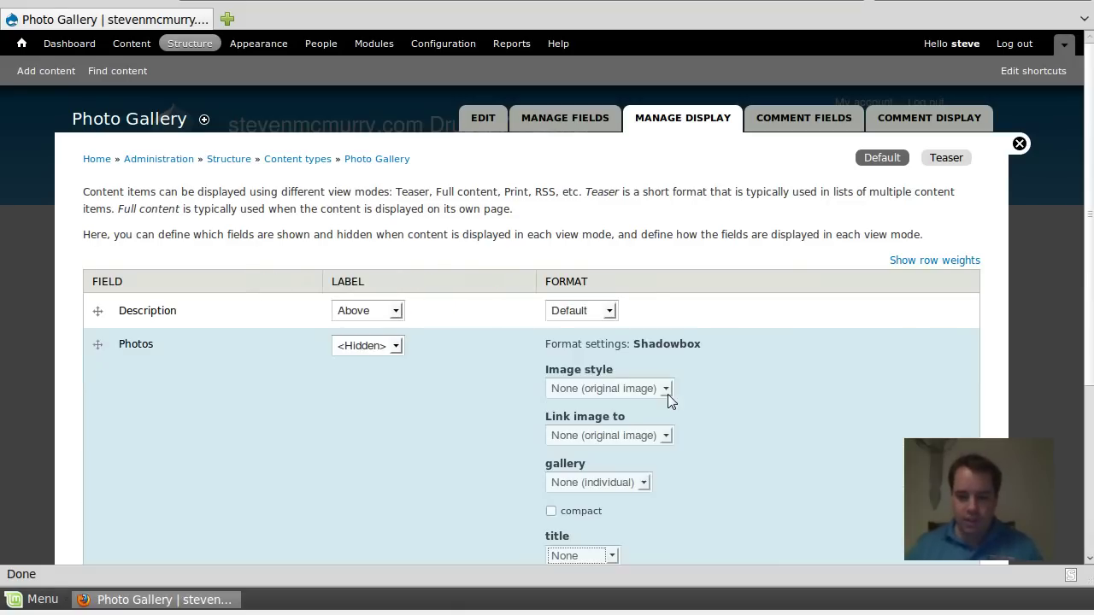
pyautogui.click(628, 390)
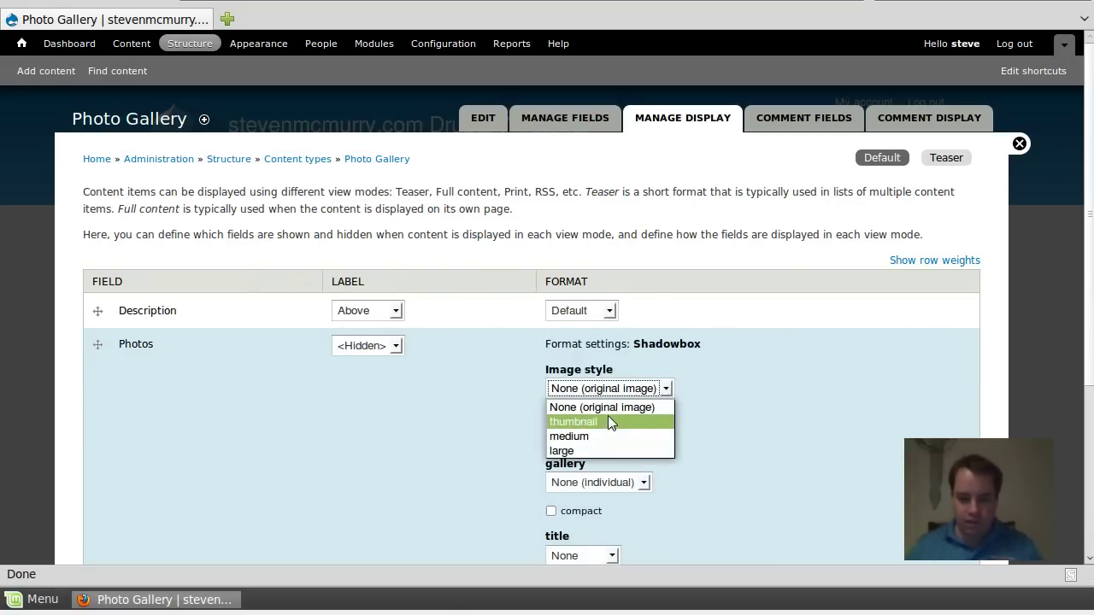
pyautogui.click(609, 422)
pyautogui.click(616, 435)
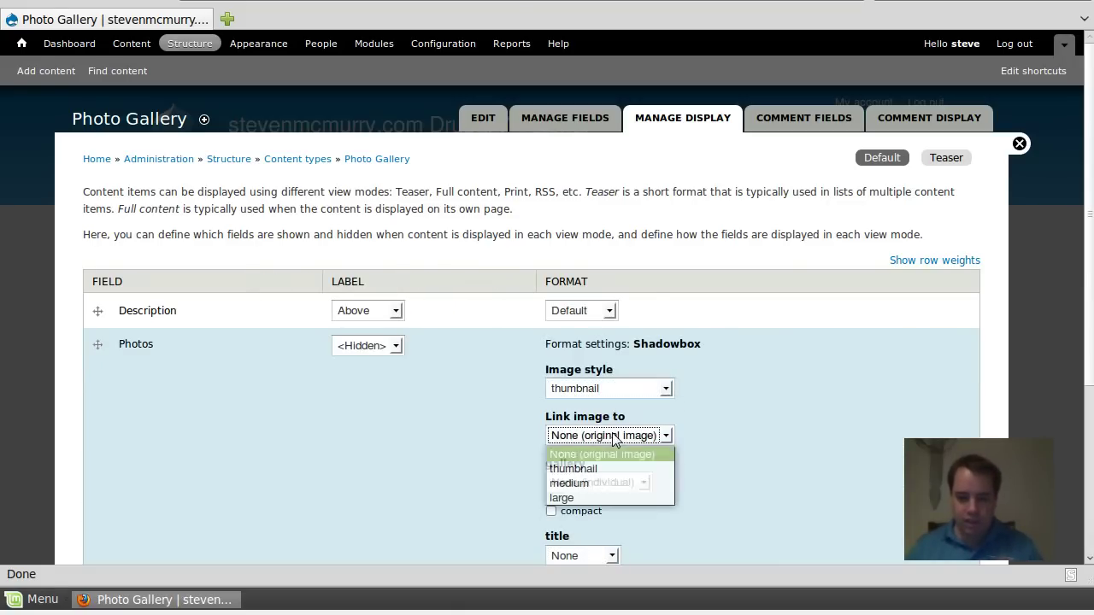
pyautogui.click(603, 497)
pyautogui.scroll(-2, 489, 474)
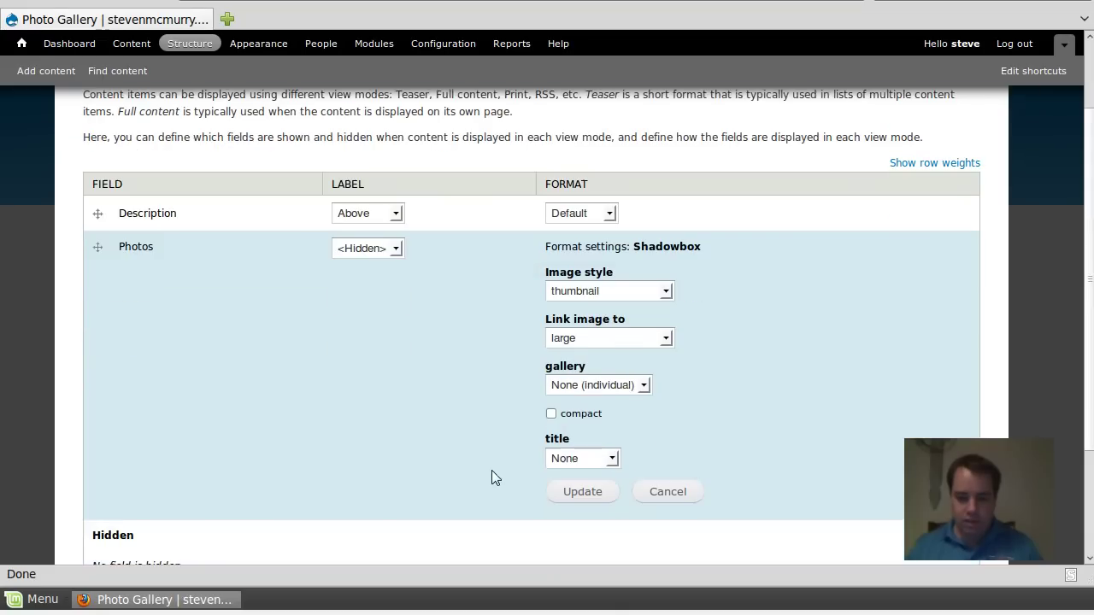
pyautogui.click(619, 389)
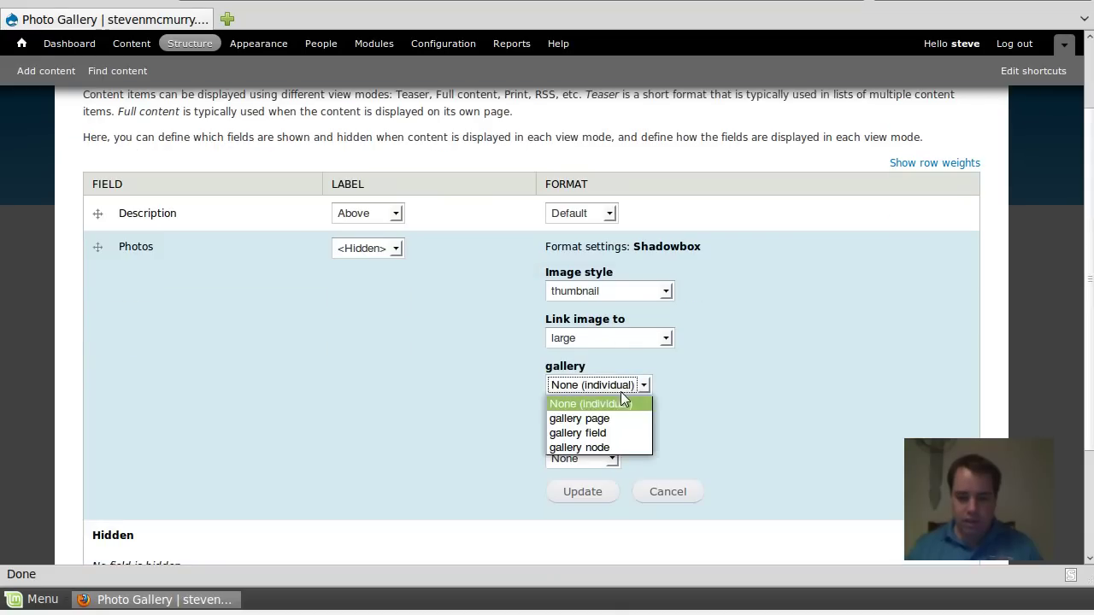
pyautogui.click(603, 449)
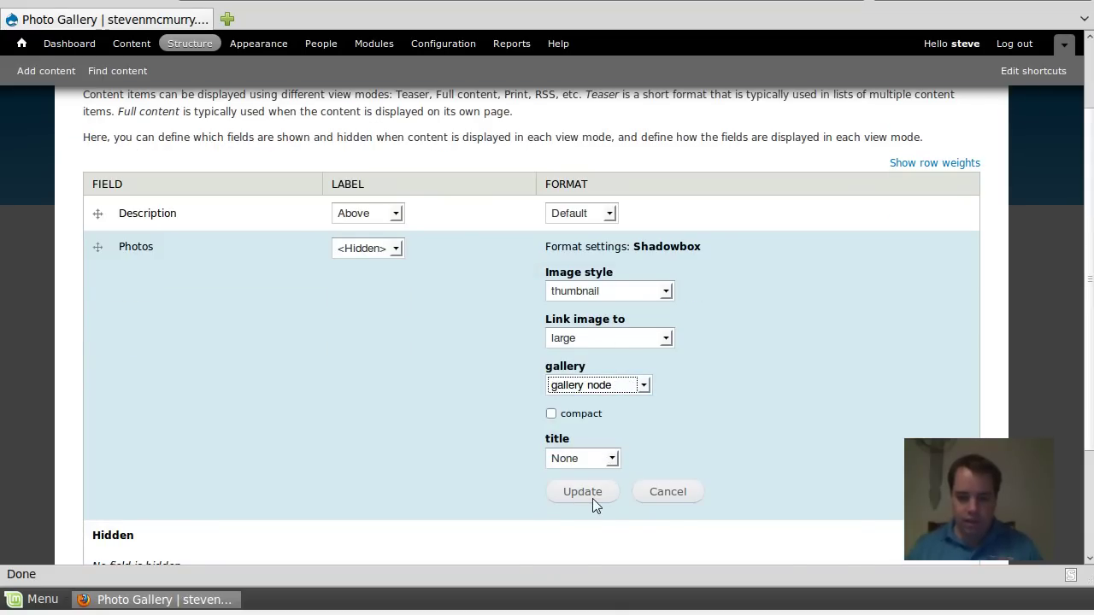
pyautogui.click(581, 493)
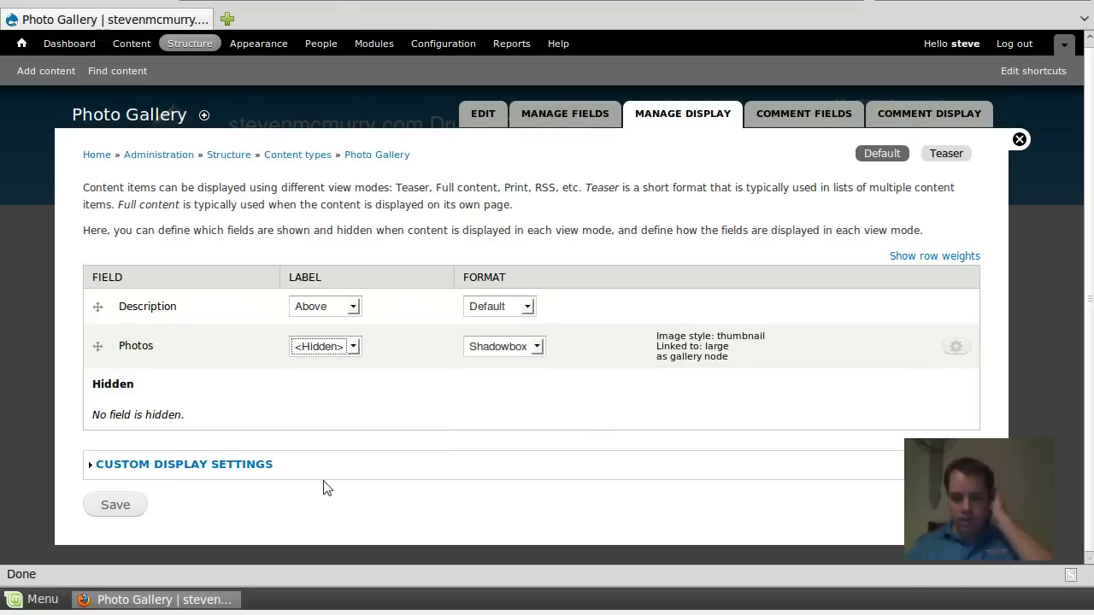
pyautogui.click(133, 512)
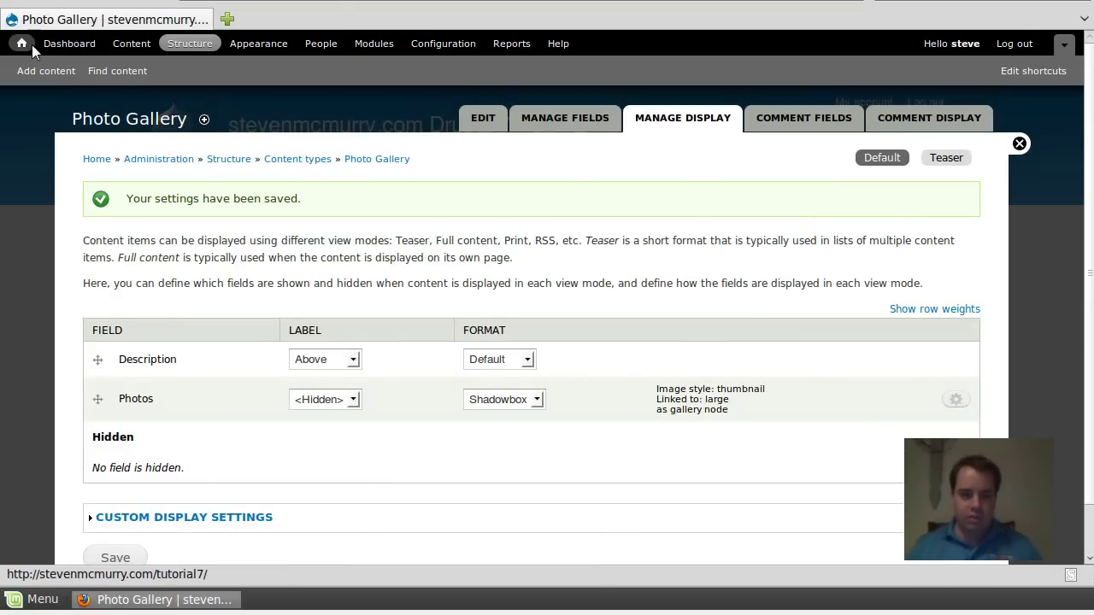
# Return to the front page, open the Awesome Photos gallery page and scroll it
pyautogui.click(29, 43)
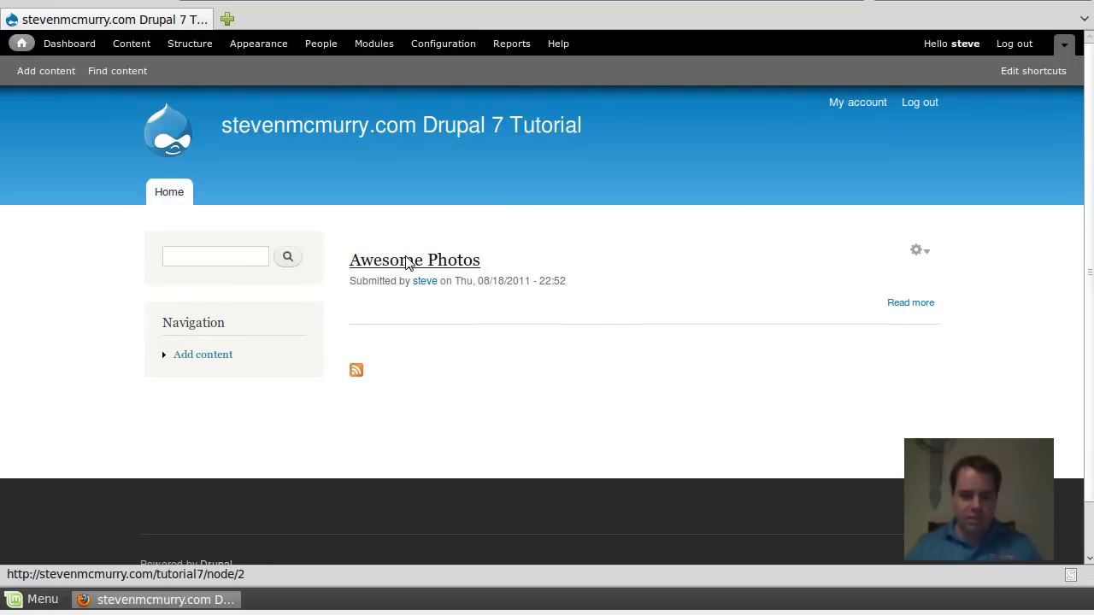
pyautogui.click(466, 265)
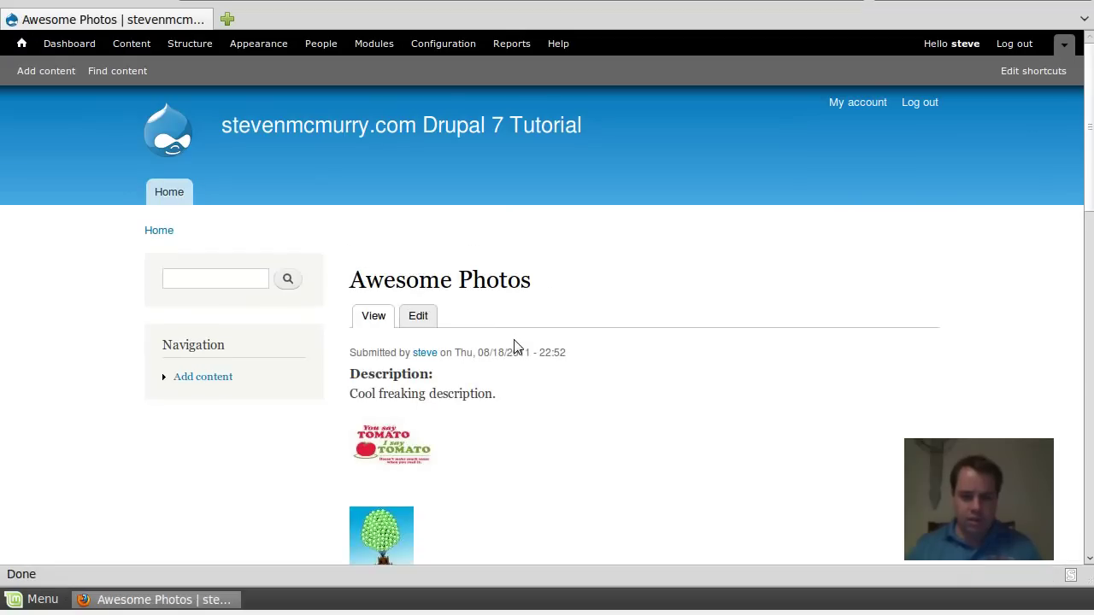
pyautogui.scroll(-4, 517, 333)
pyautogui.scroll(4, 520, 322)
pyautogui.scroll(-6, 523, 329)
pyautogui.scroll(-10, 523, 333)
pyautogui.scroll(12, 521, 334)
# Preview the tomato, tree and food photos in the Shadowbox lightbox, closing each one
pyautogui.click(421, 290)
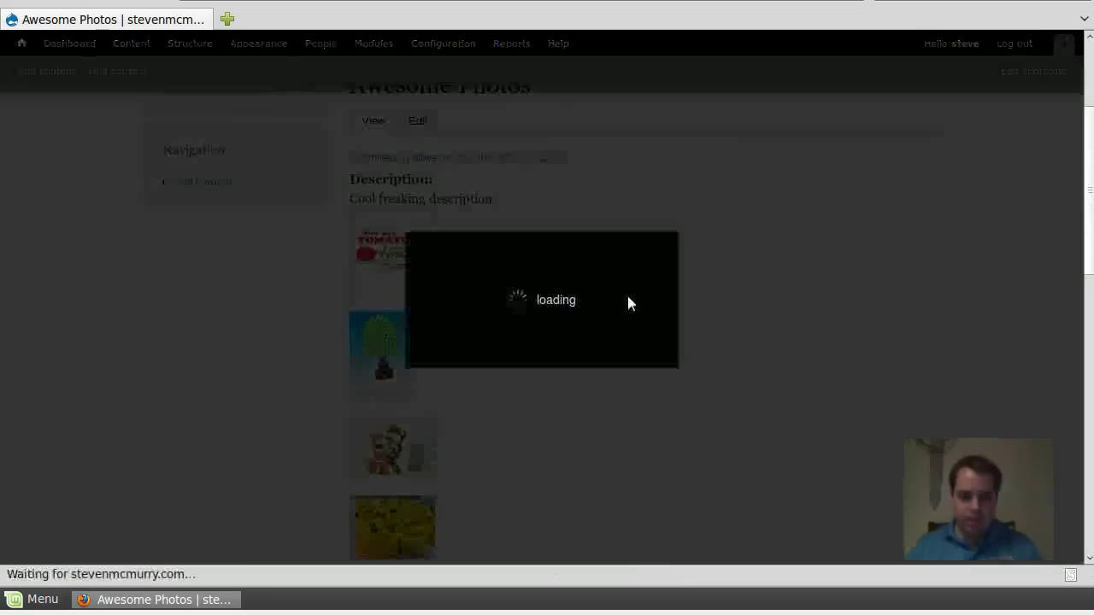
pyautogui.click(129, 393)
pyautogui.click(360, 374)
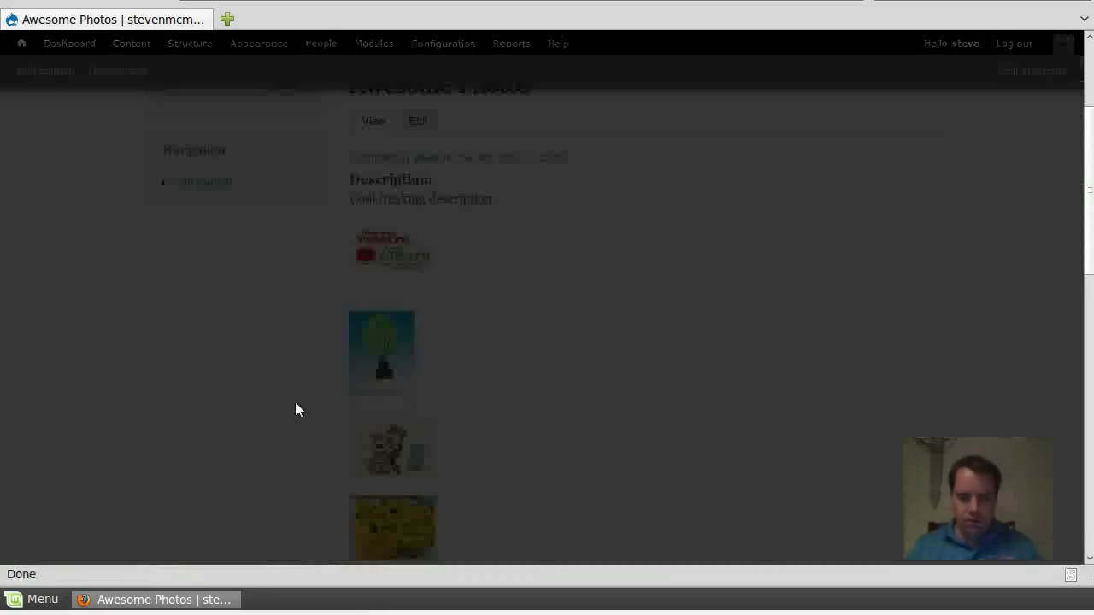
pyautogui.click(212, 454)
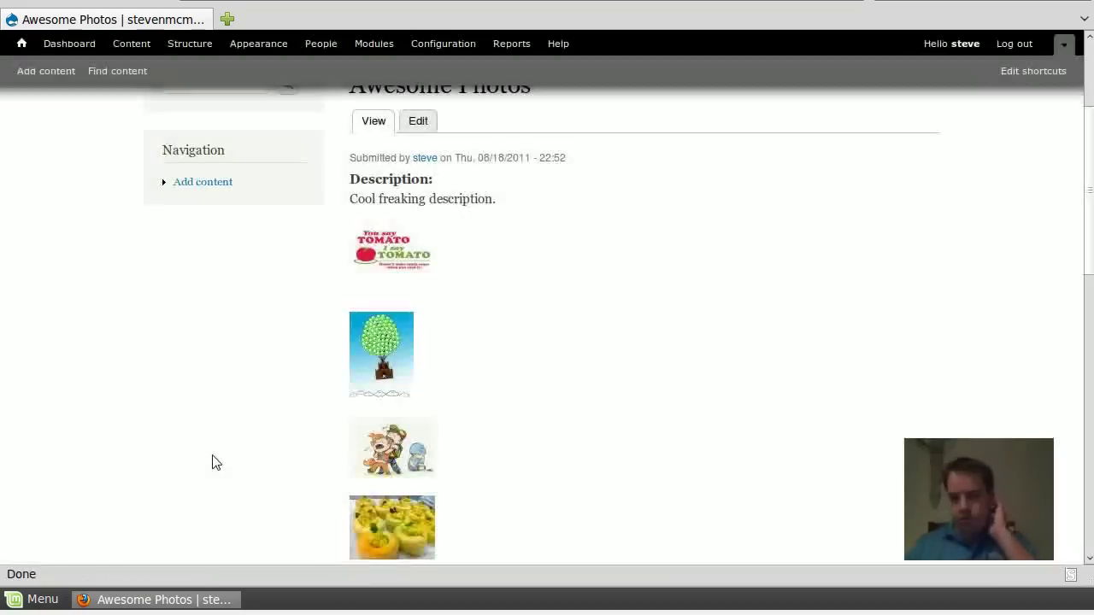
pyautogui.scroll(4, 211, 459)
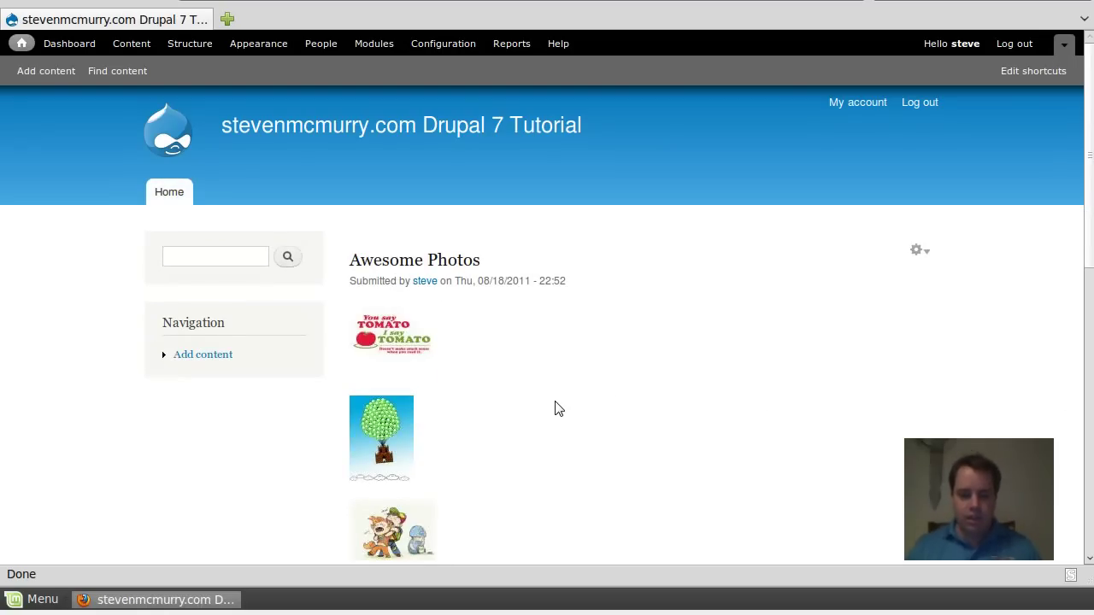
pyautogui.scroll(-7, 554, 409)
pyautogui.scroll(6, 546, 415)
pyautogui.scroll(-3, 535, 413)
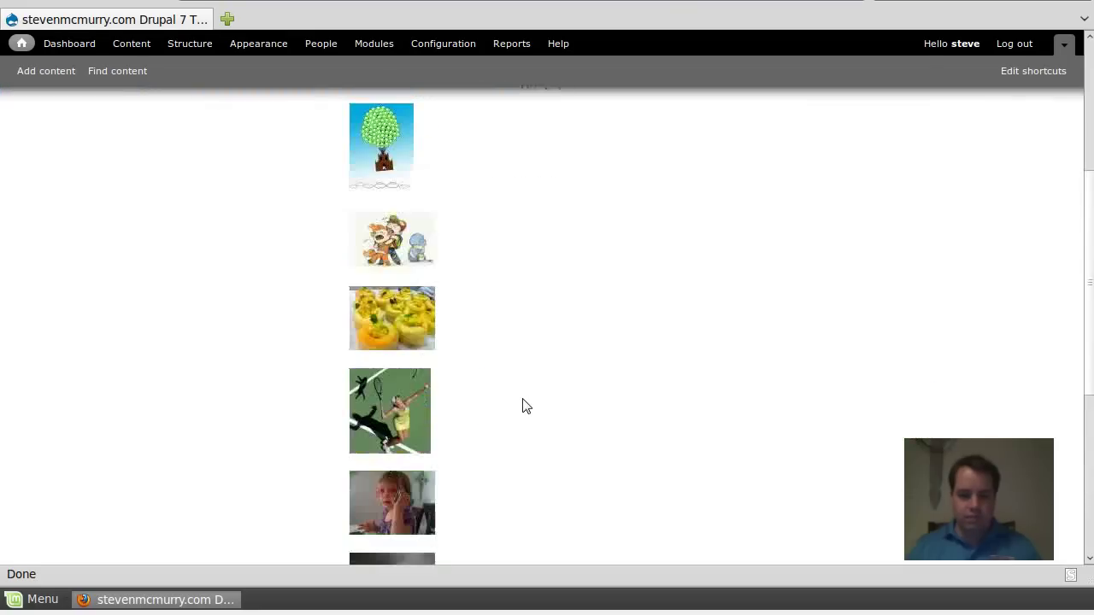
pyautogui.click(353, 326)
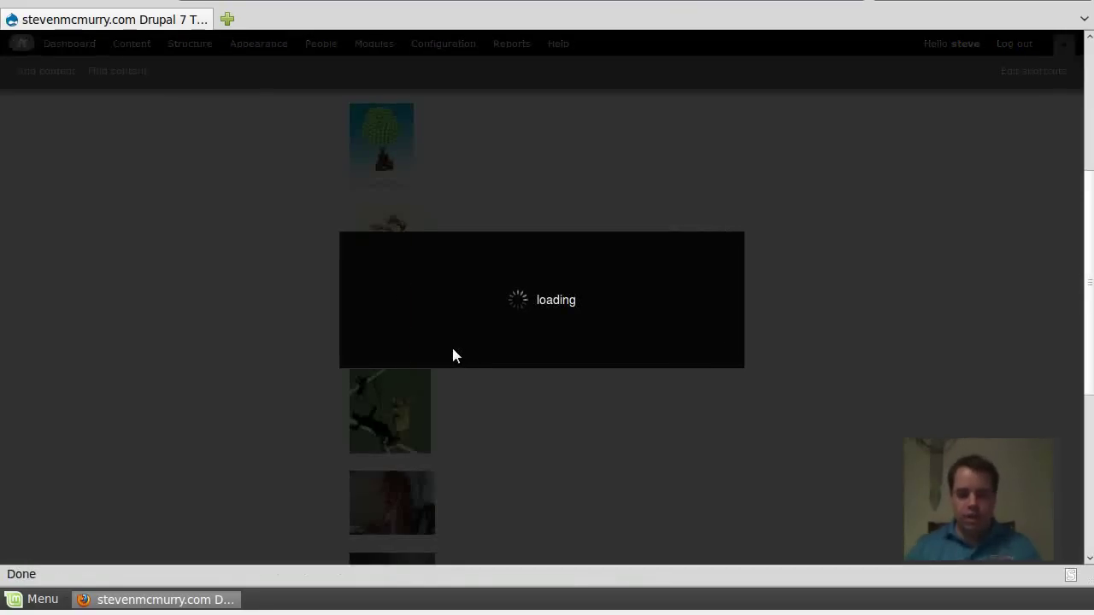
pyautogui.click(248, 365)
# Scroll down through the stacked thumbnails and back toward the top
pyautogui.scroll(-6, 274, 386)
pyautogui.scroll(8, 275, 387)
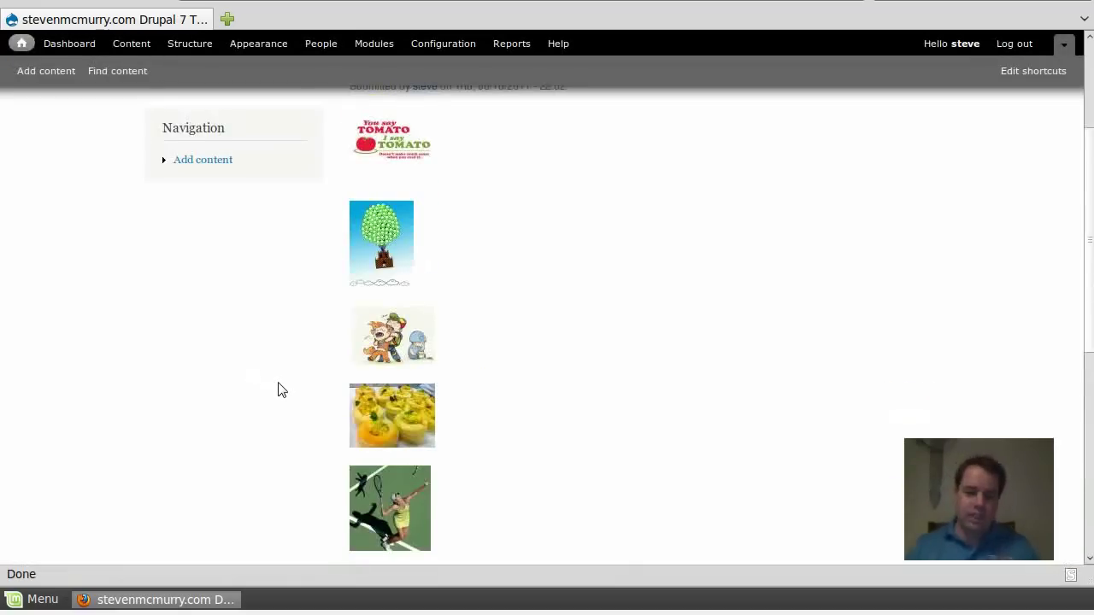
pyautogui.scroll(-3, 283, 391)
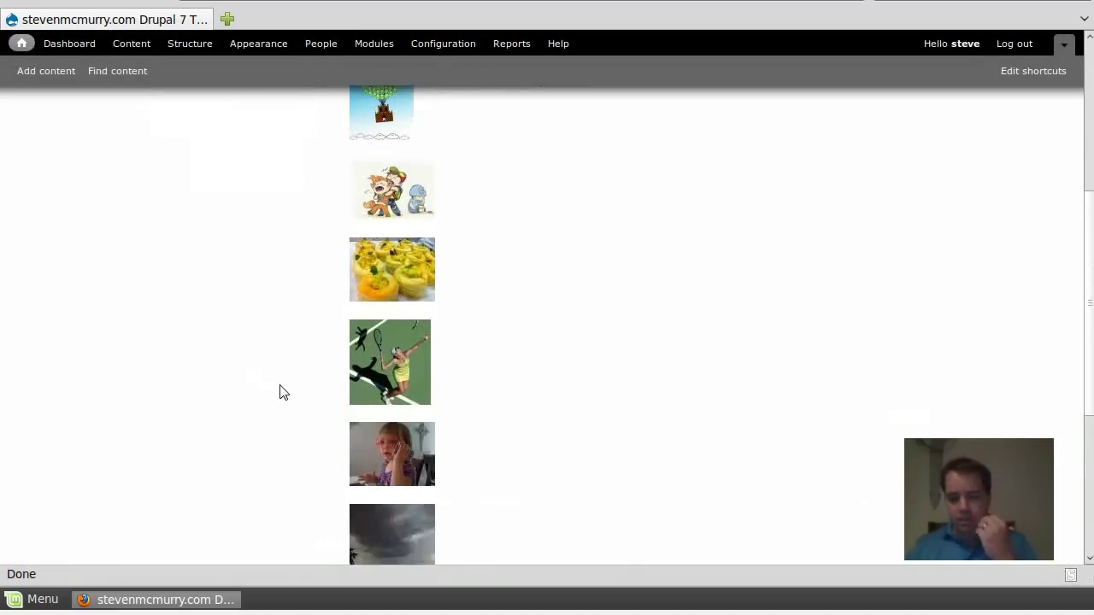
pyautogui.scroll(-2, 284, 392)
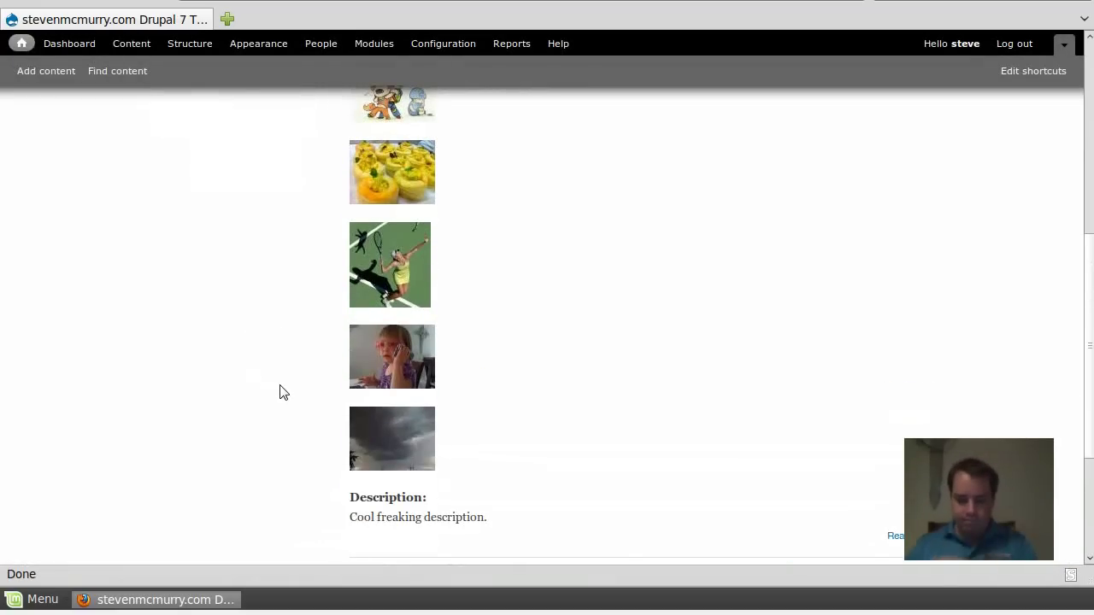
pyautogui.scroll(-2, 291, 405)
pyautogui.scroll(11, 294, 409)
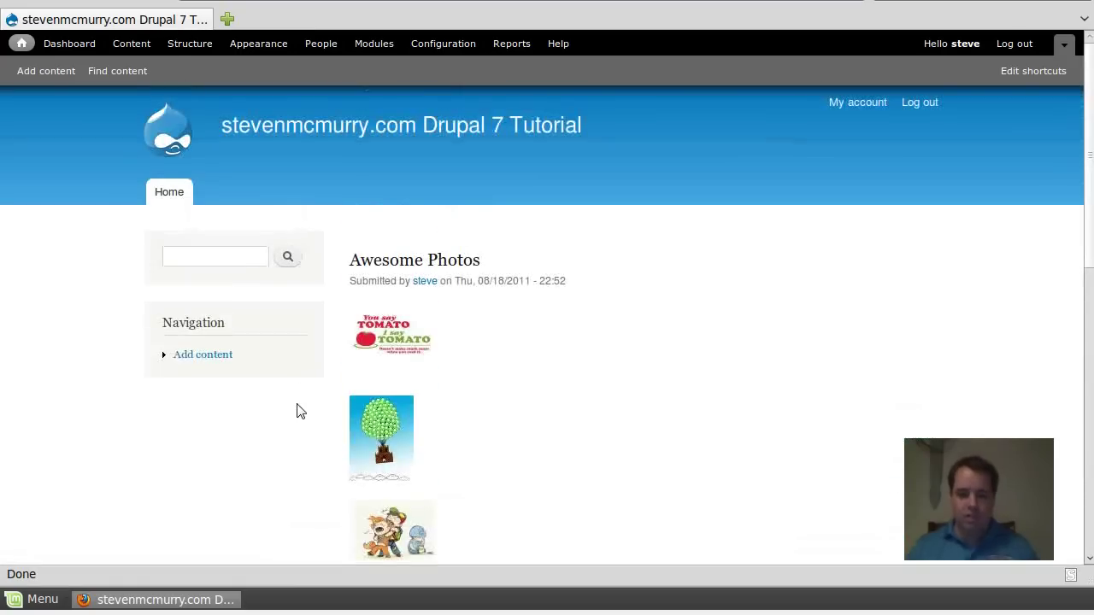
# From Structure > Views, start a new view named 'Gallery Block'
pyautogui.click(139, 43)
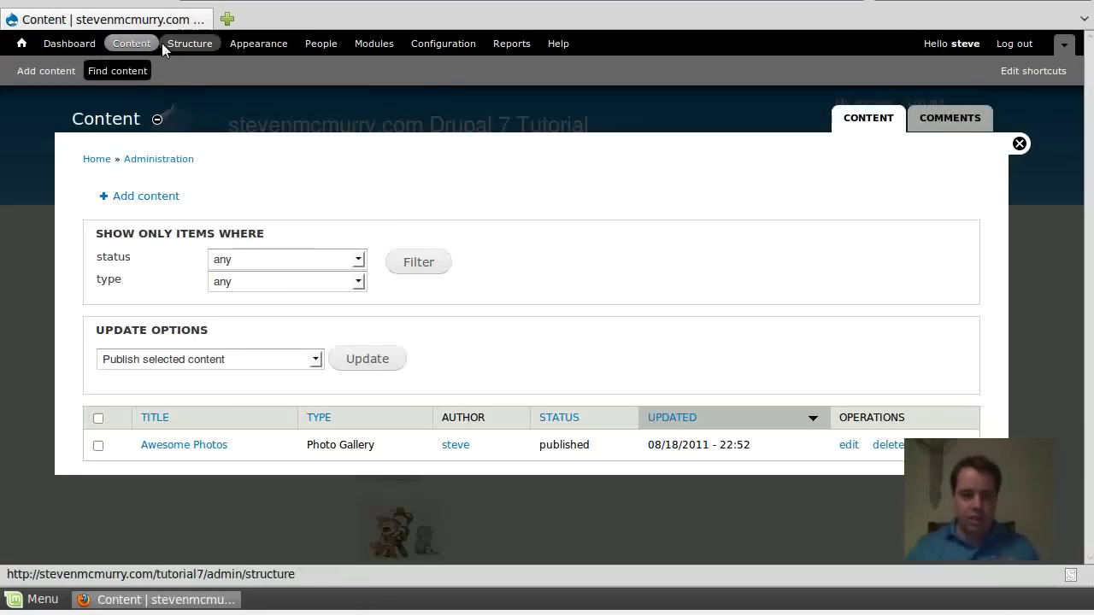
pyautogui.click(165, 43)
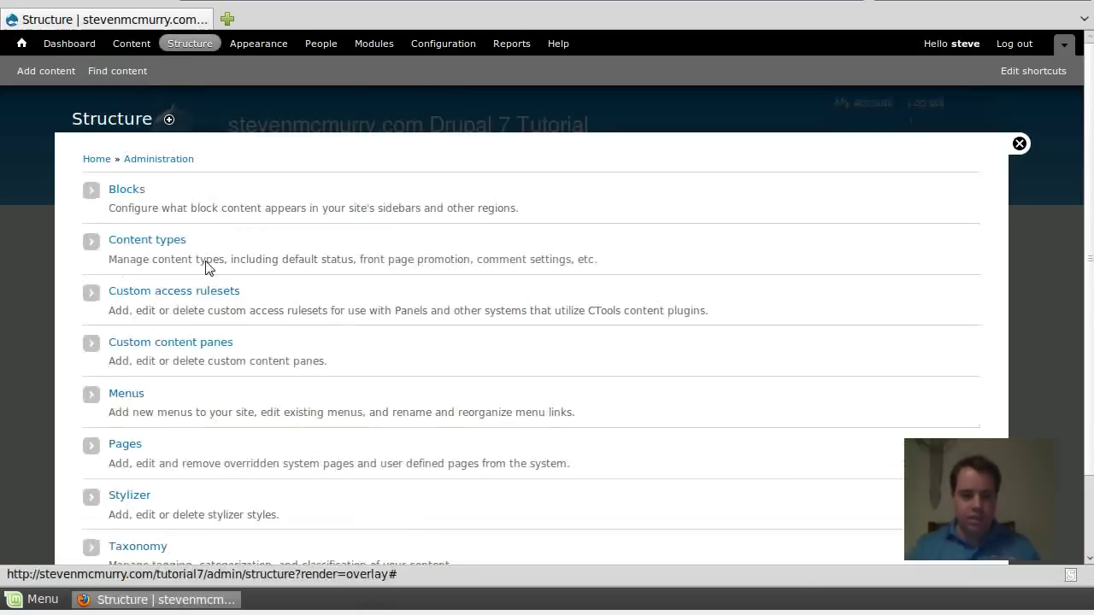
pyautogui.scroll(-2, 141, 376)
pyautogui.click(129, 507)
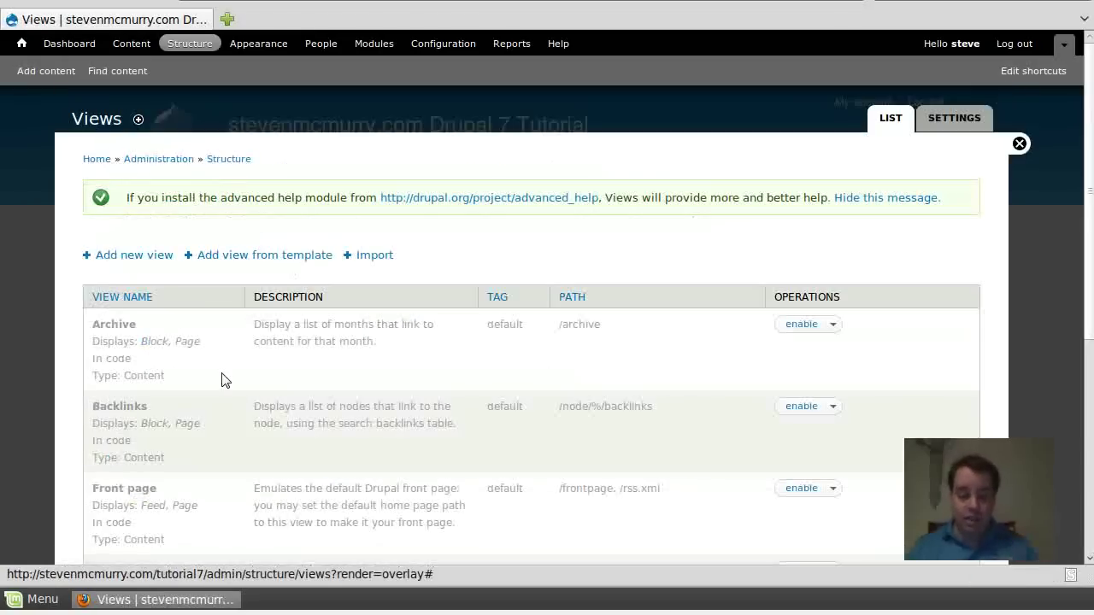
pyautogui.click(164, 259)
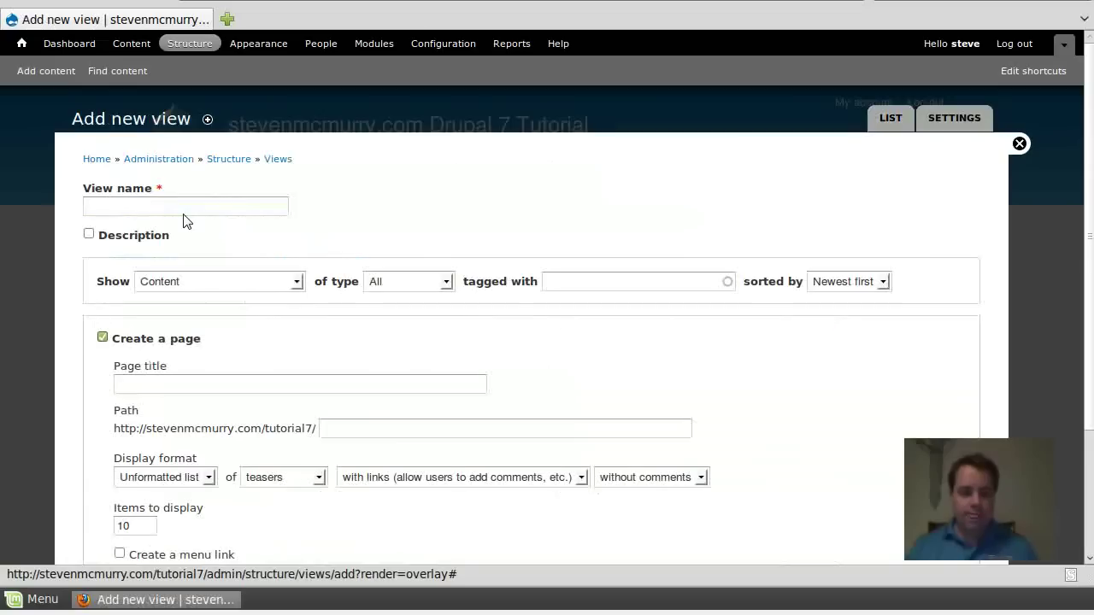
pyautogui.write('Gallery b')
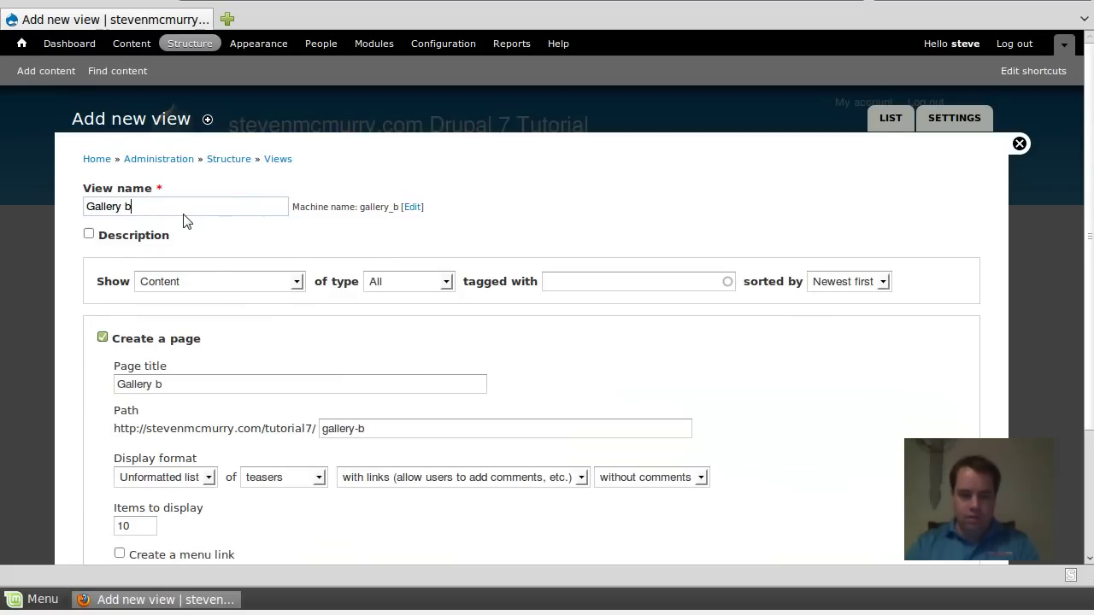
pyautogui.write('Lock')
# Untick Create a page, tick Create a block, and display it as a Grid of fields
pyautogui.scroll(-1, 300, 362)
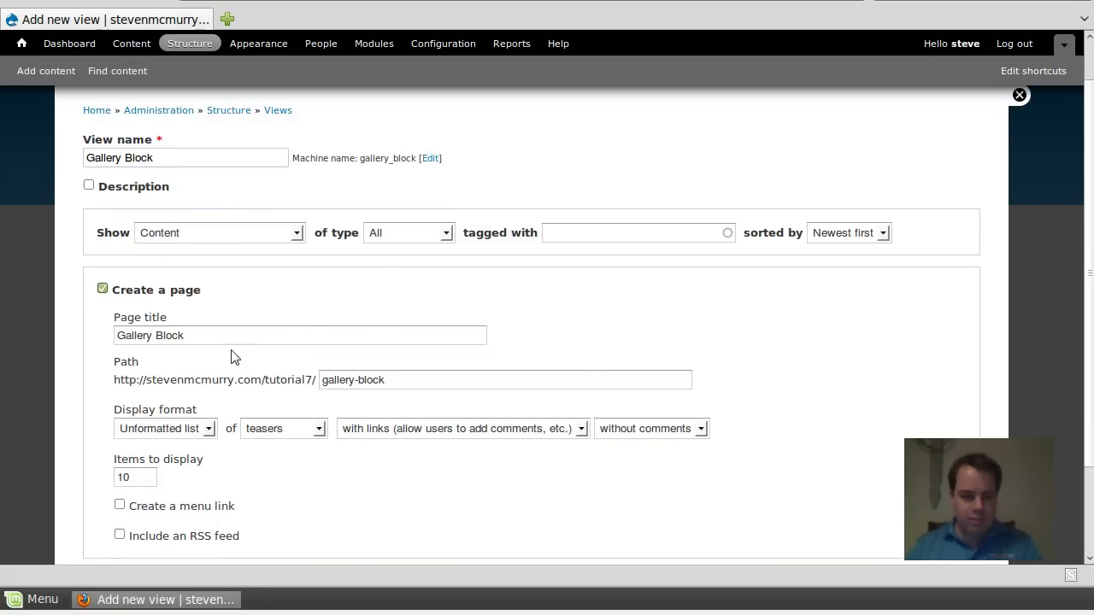
pyautogui.scroll(-2, 227, 357)
pyautogui.click(101, 191)
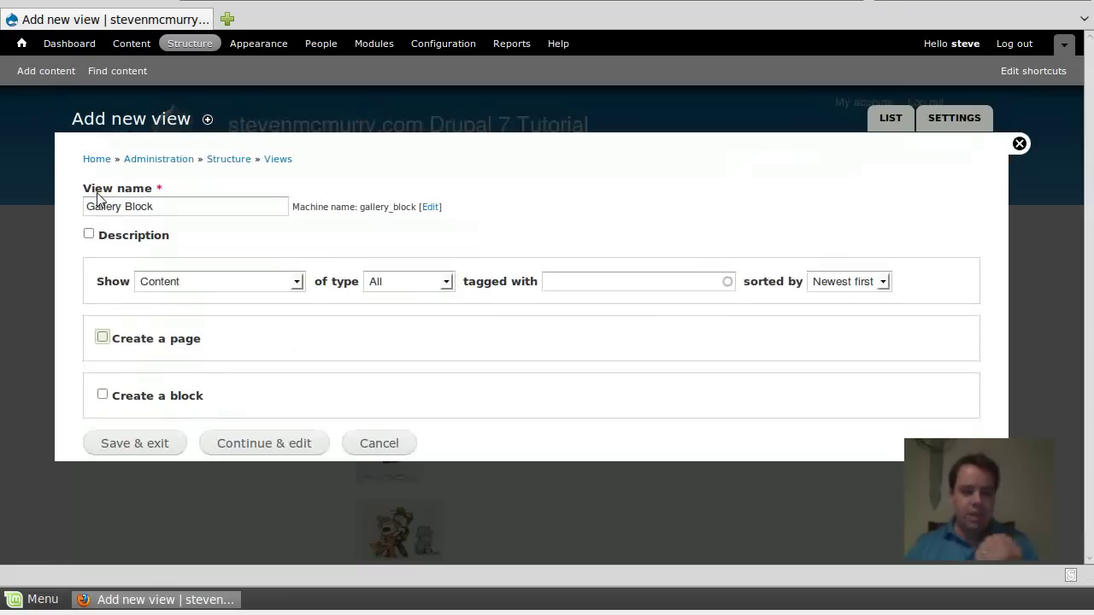
pyautogui.click(102, 396)
pyautogui.scroll(-1, 359, 427)
pyautogui.click(209, 433)
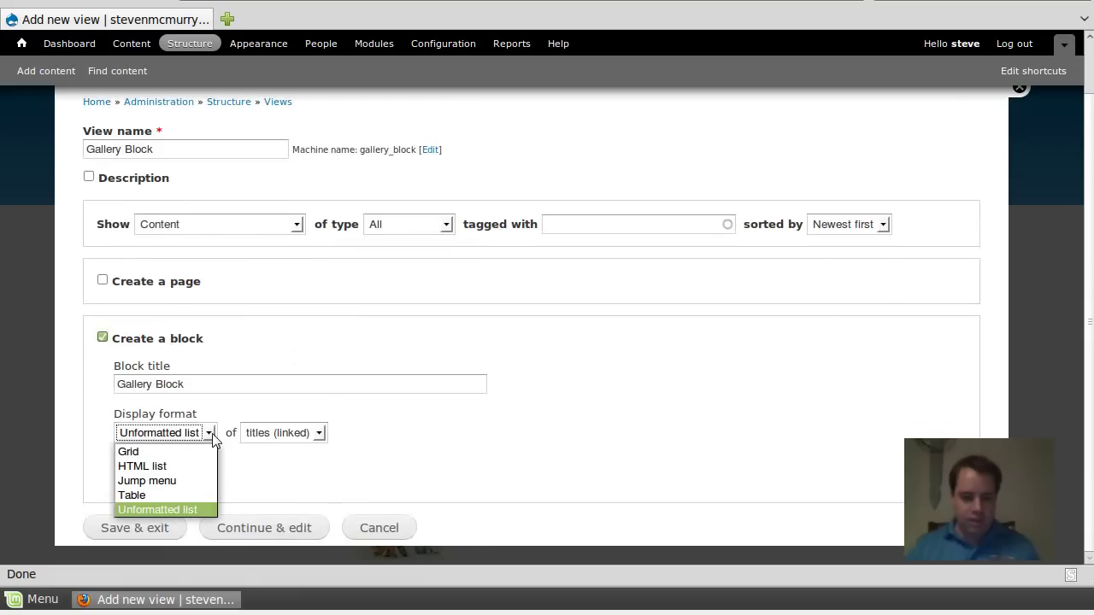
pyautogui.click(202, 451)
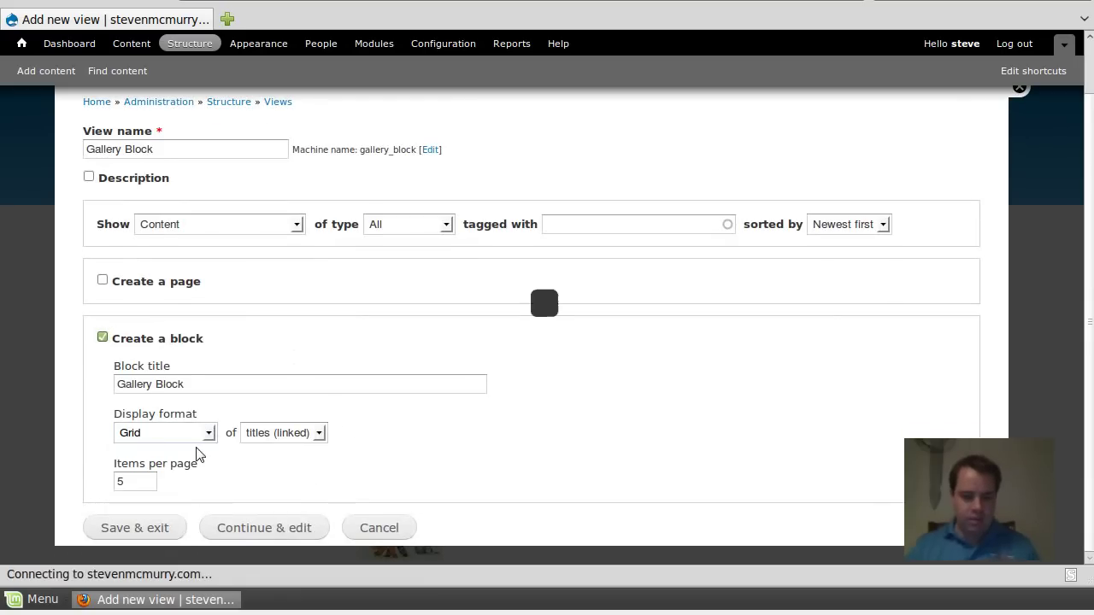
pyautogui.click(273, 434)
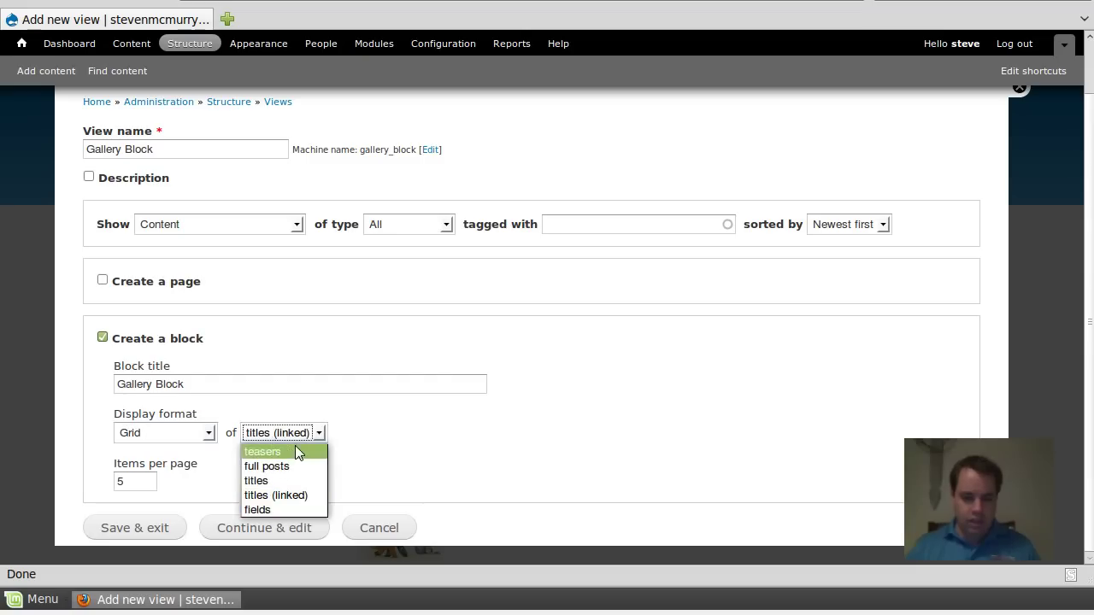
pyautogui.click(279, 511)
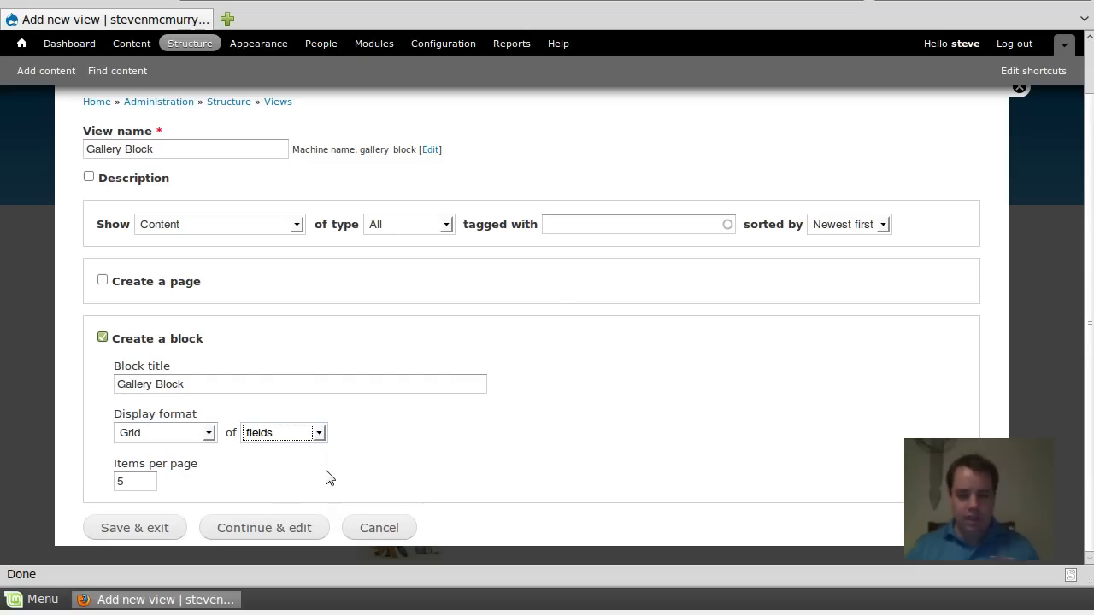
pyautogui.click(315, 433)
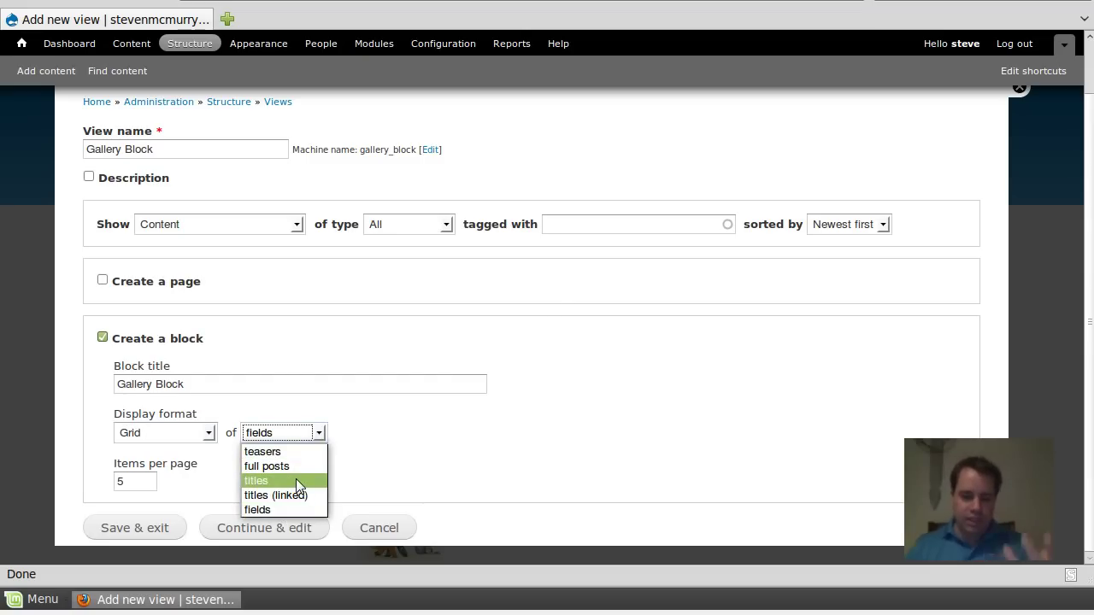
pyautogui.click(284, 510)
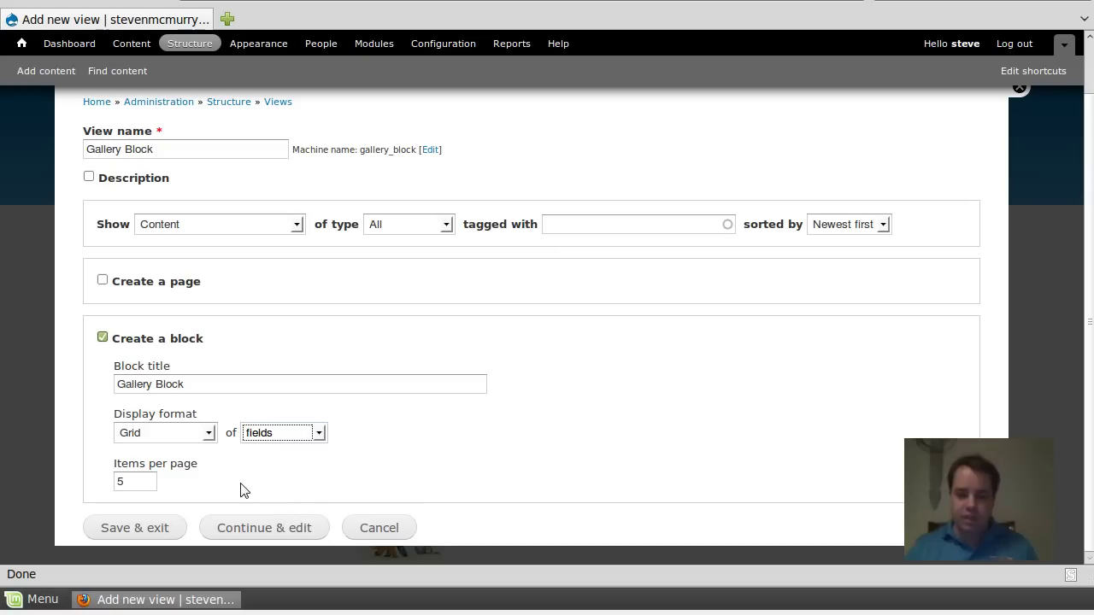
pyautogui.press('Tab')
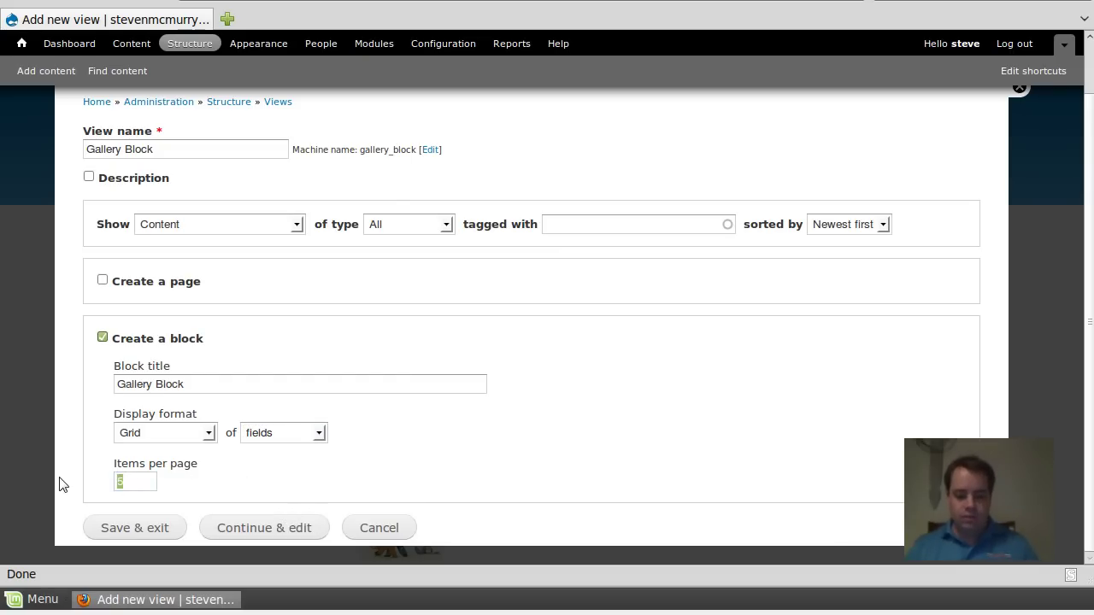
pyautogui.write('0')
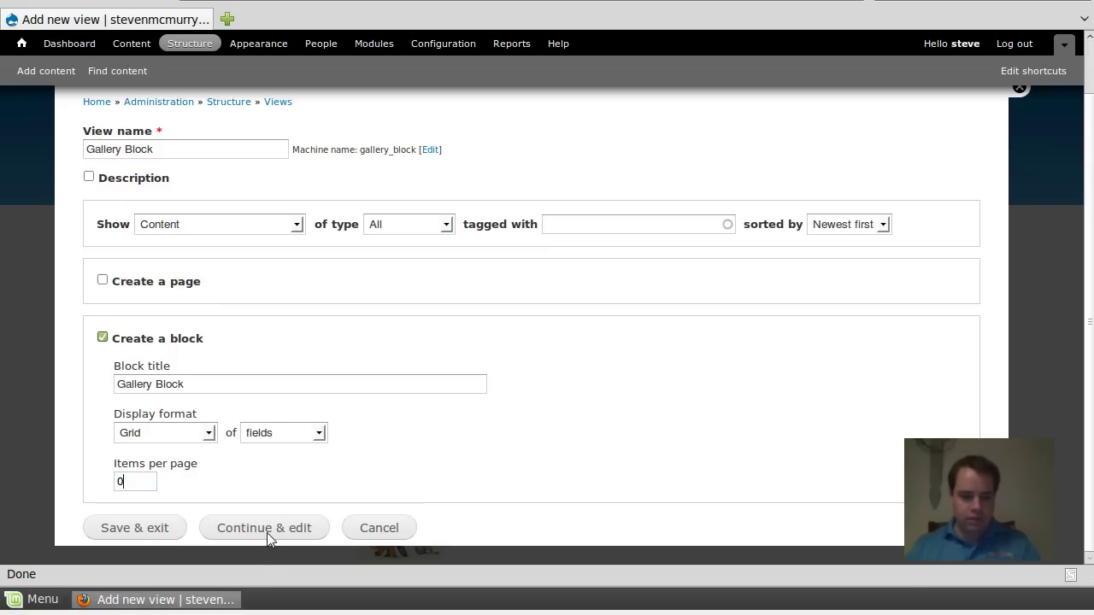
# Limit the view to Photo Gallery content, newest first, and submit with 1 item per page
pyautogui.click(395, 233)
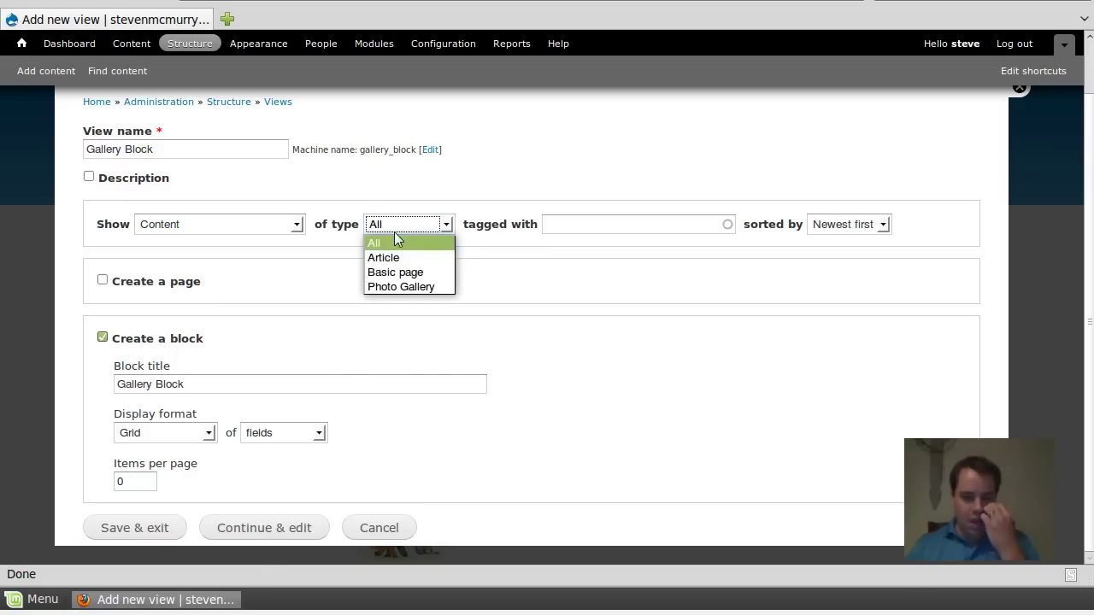
pyautogui.click(393, 288)
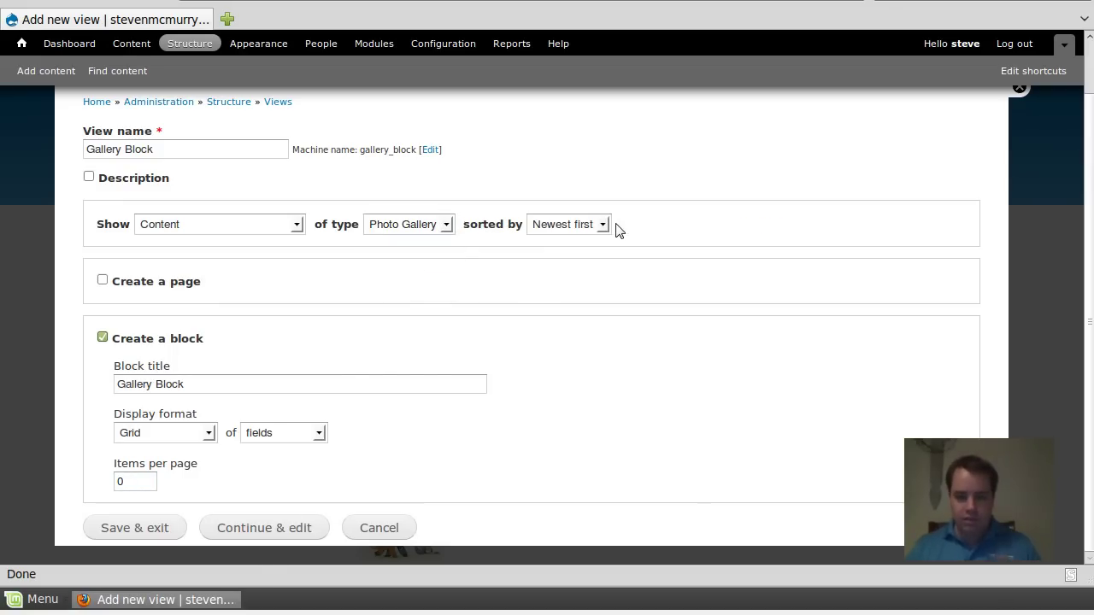
pyautogui.click(602, 226)
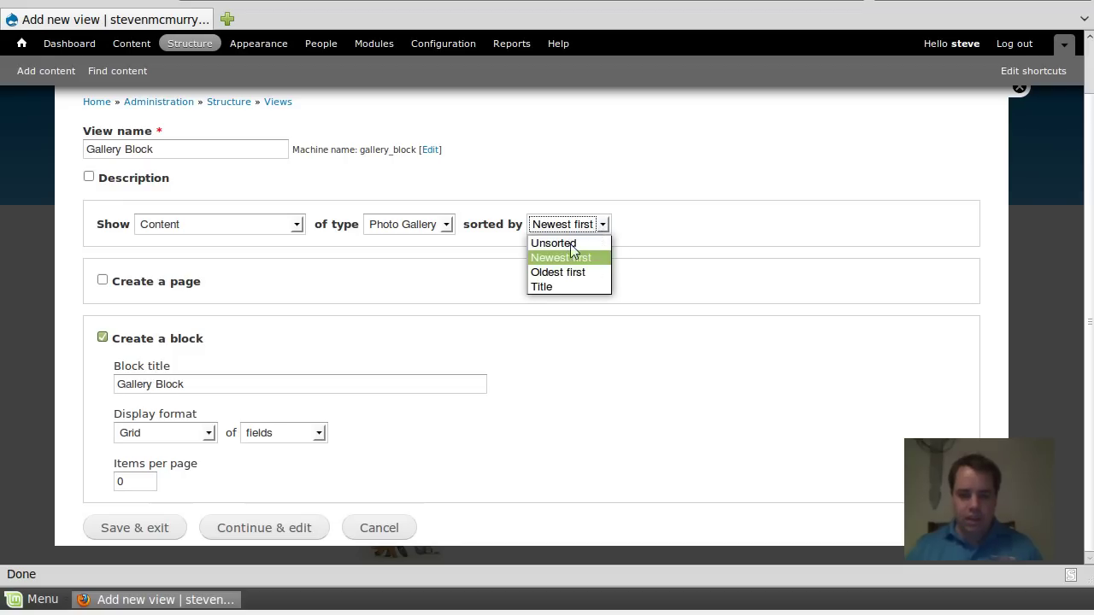
pyautogui.click(601, 229)
pyautogui.click(434, 231)
pyautogui.click(447, 228)
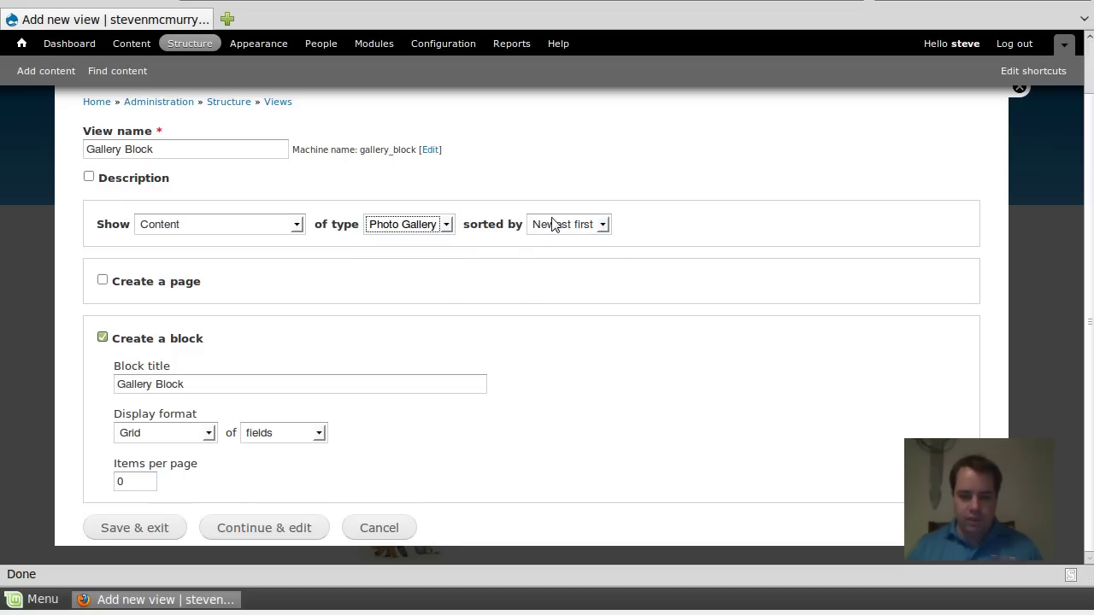
pyautogui.click(552, 224)
pyautogui.click(483, 261)
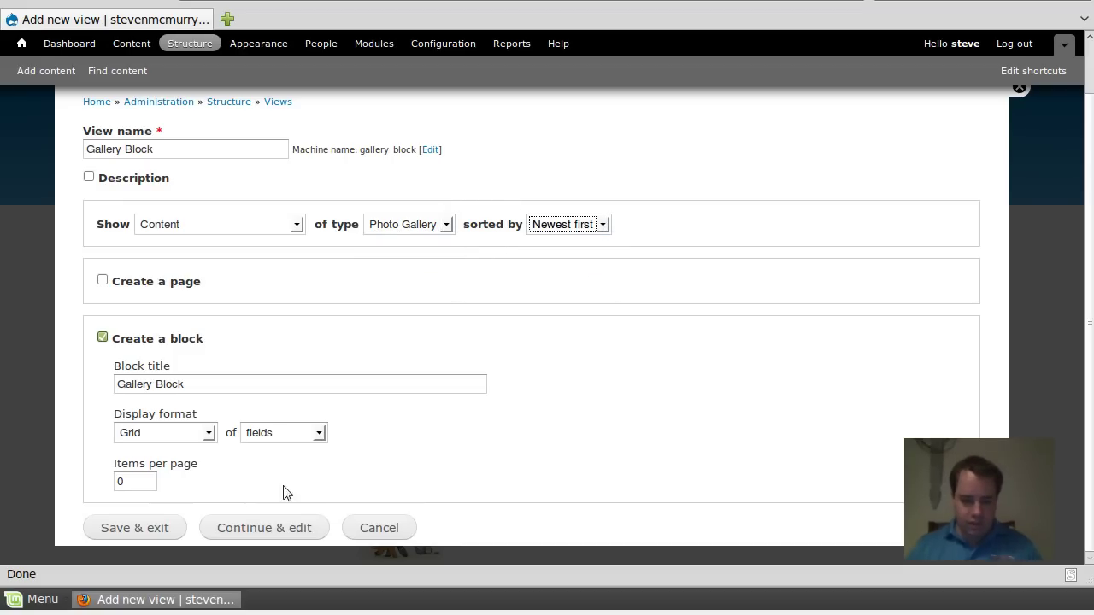
pyautogui.click(272, 537)
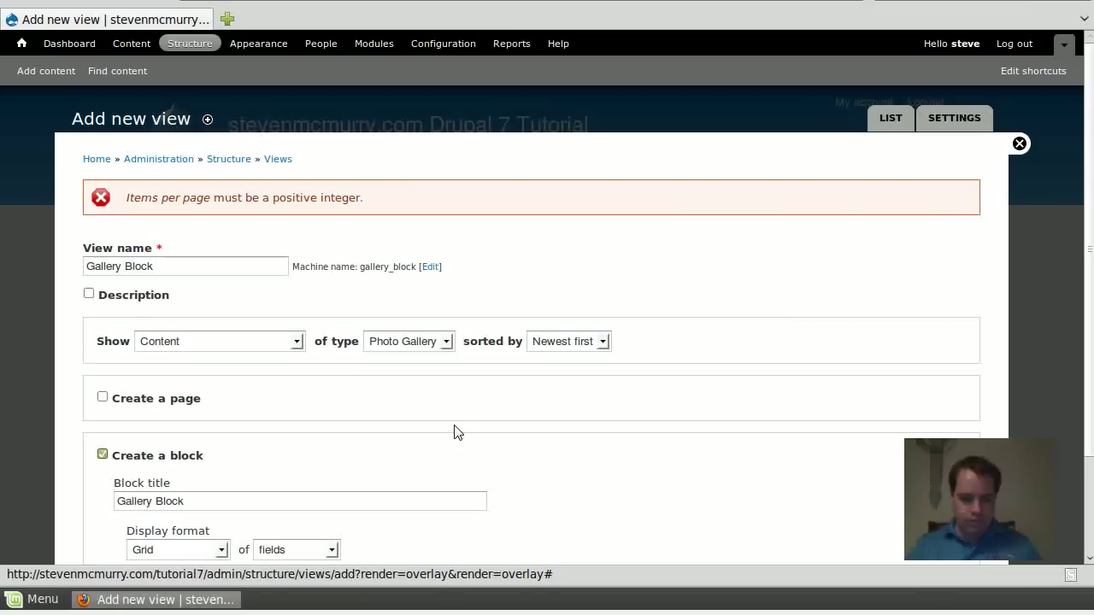
pyautogui.scroll(-3, 253, 322)
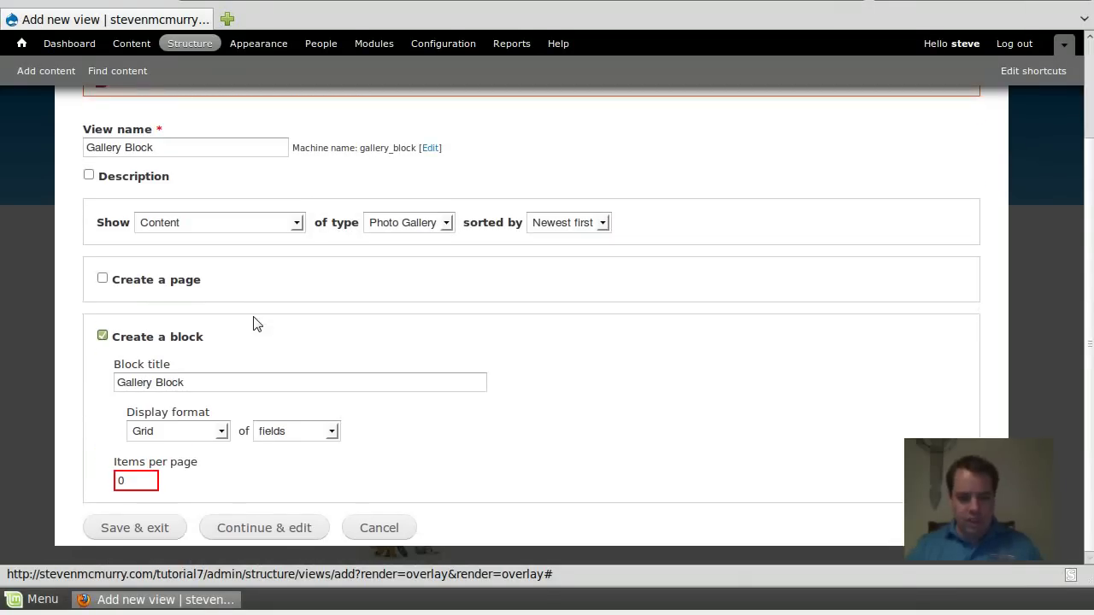
pyautogui.moveTo(146, 479); pyautogui.dragTo(119, 481)
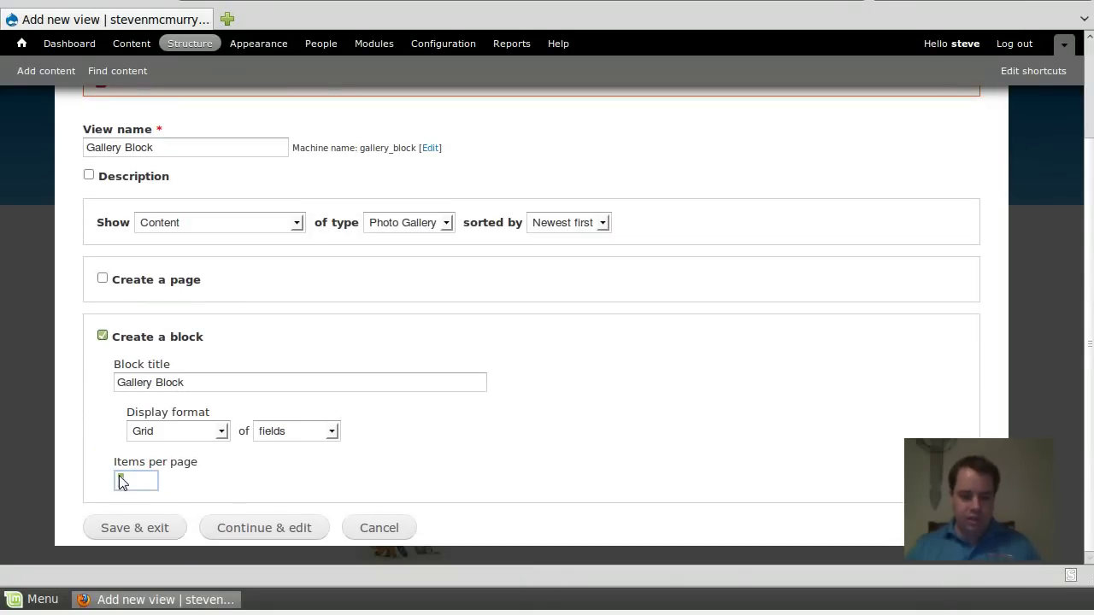
pyautogui.click(260, 523)
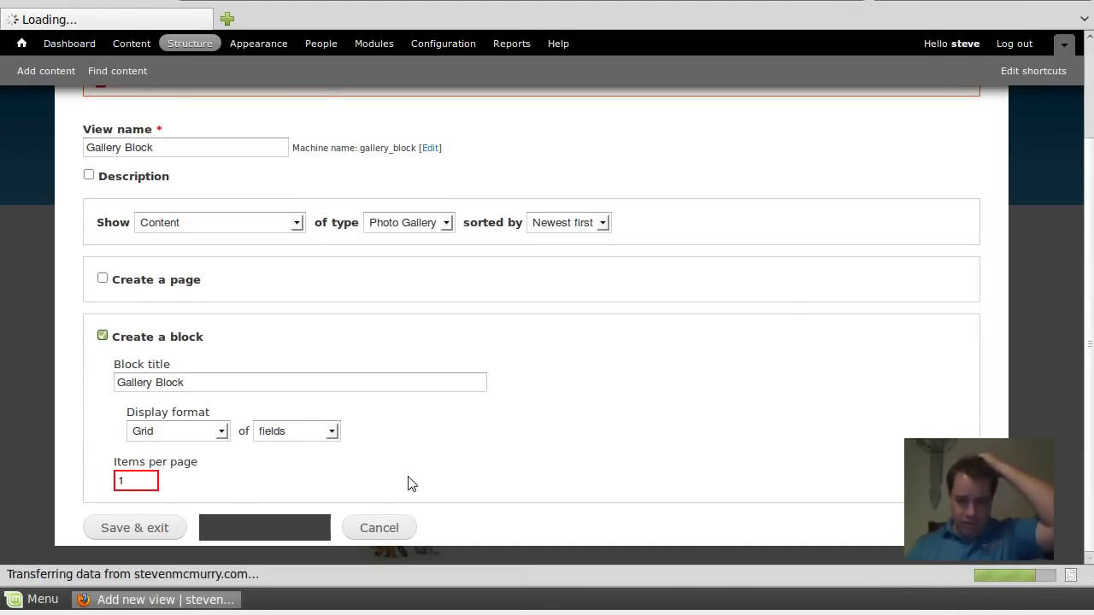
# Change the block pager from Full to Display all items for all displays, with offset 0
pyautogui.scroll(-3, 415, 464)
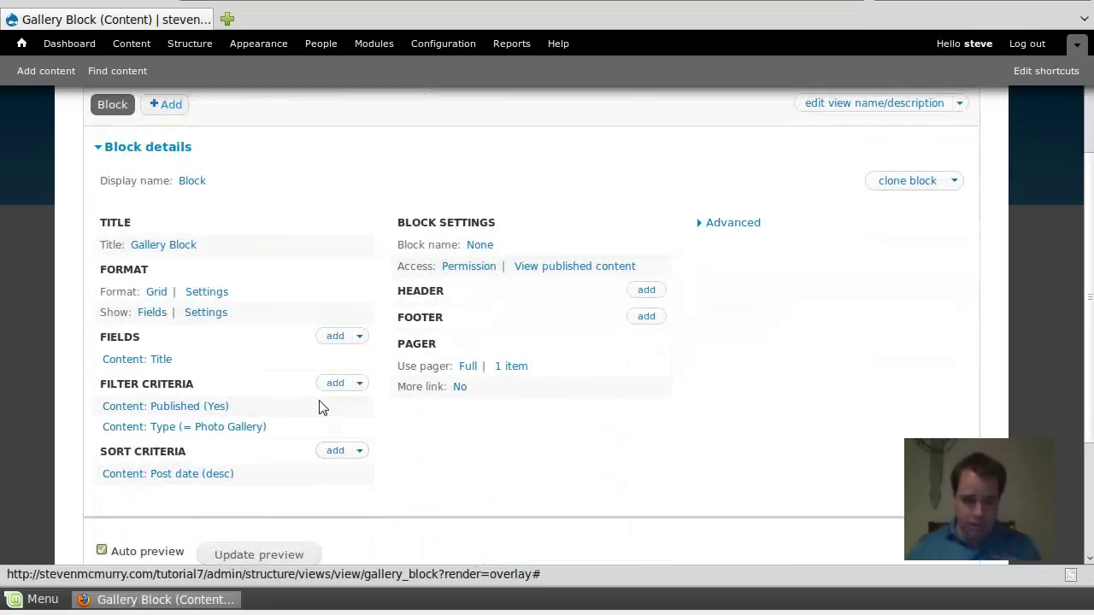
pyautogui.click(467, 368)
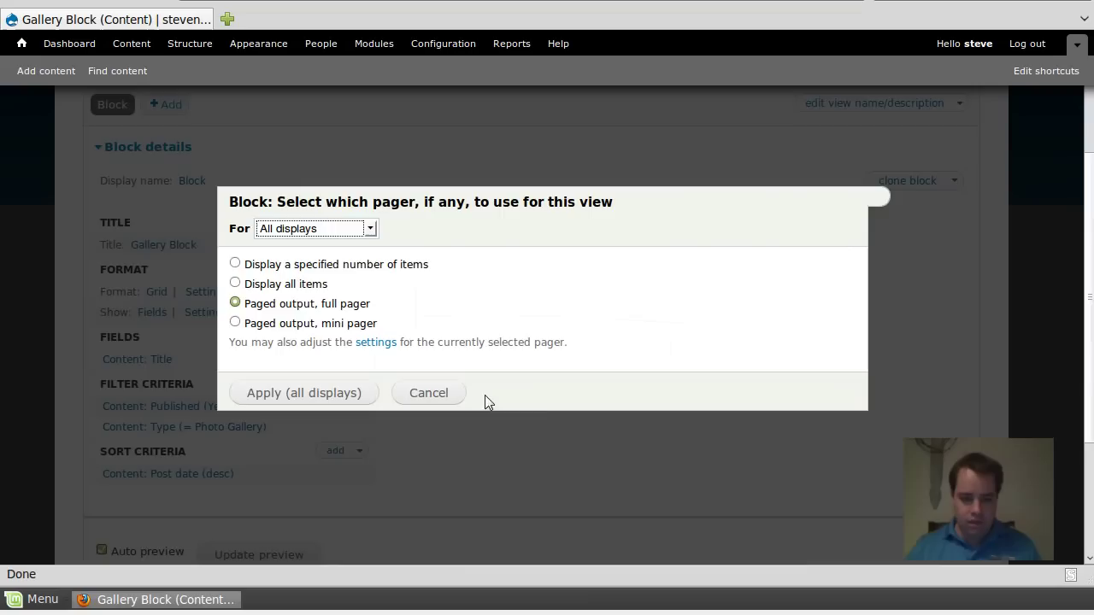
pyautogui.click(240, 288)
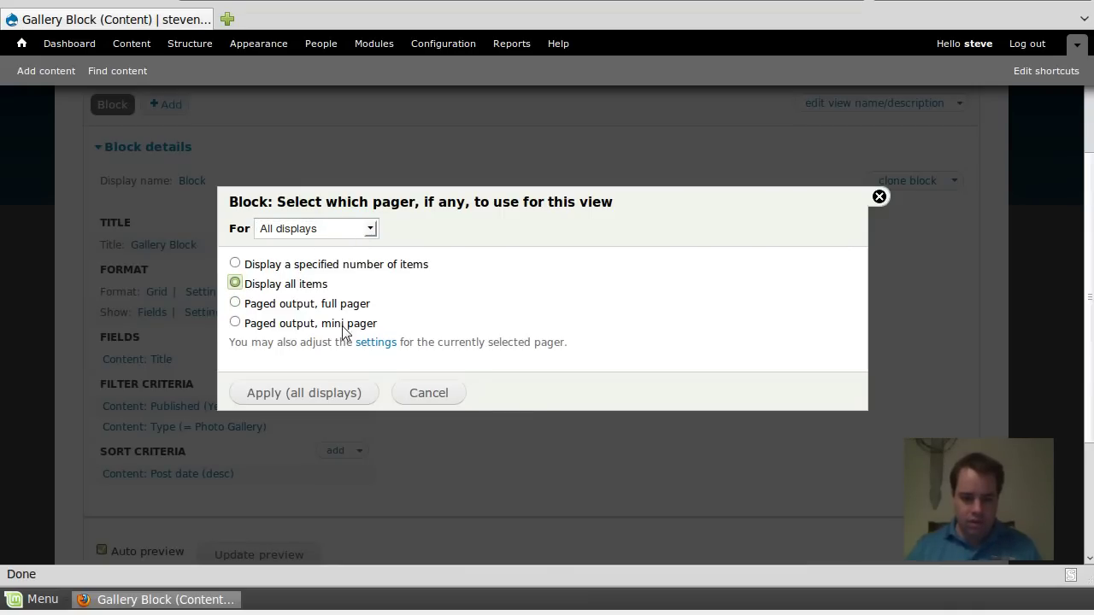
pyautogui.click(332, 388)
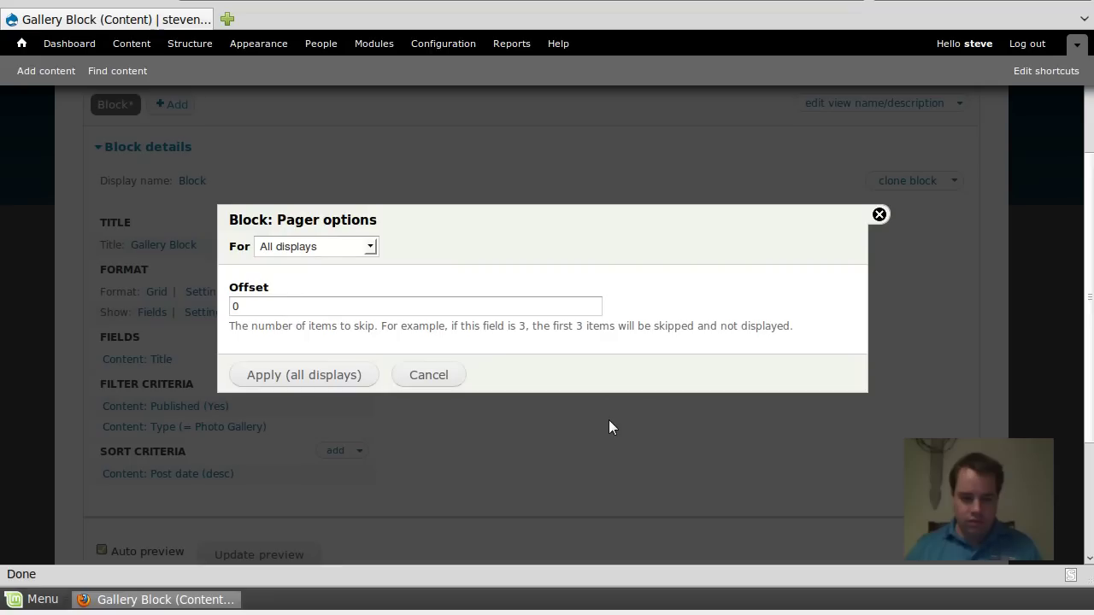
pyautogui.click(325, 375)
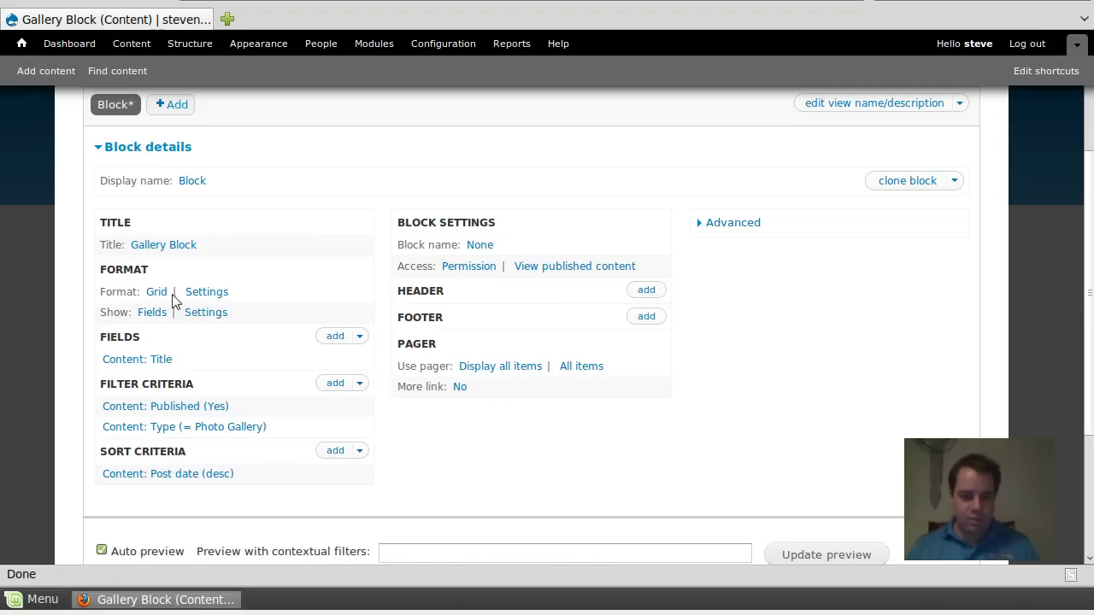
# Add the Content: Photos field to the Gallery Block view
pyautogui.click(359, 335)
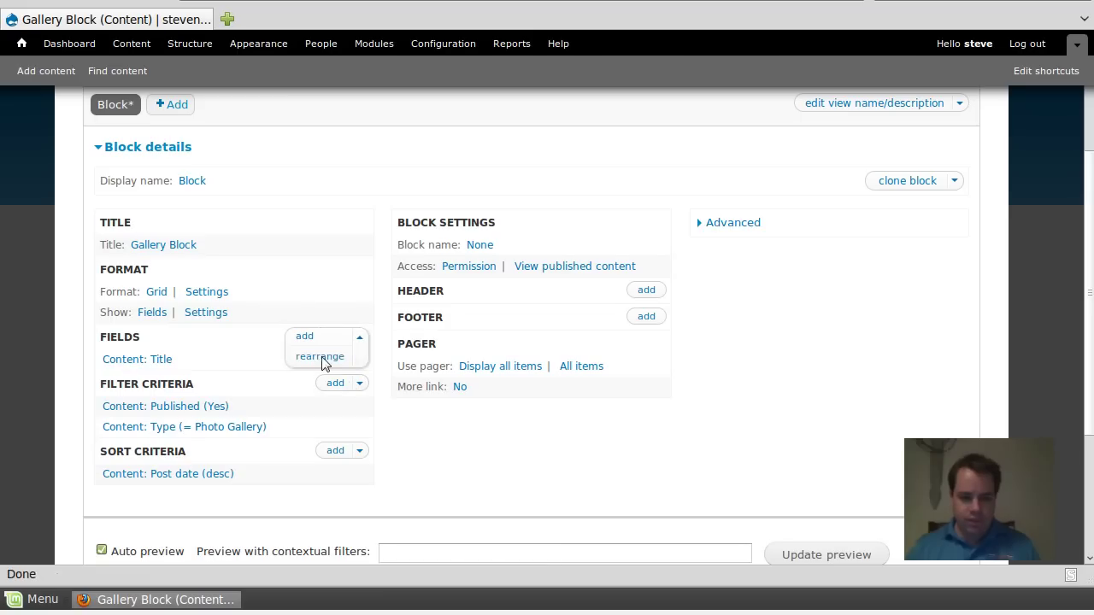
pyautogui.click(303, 339)
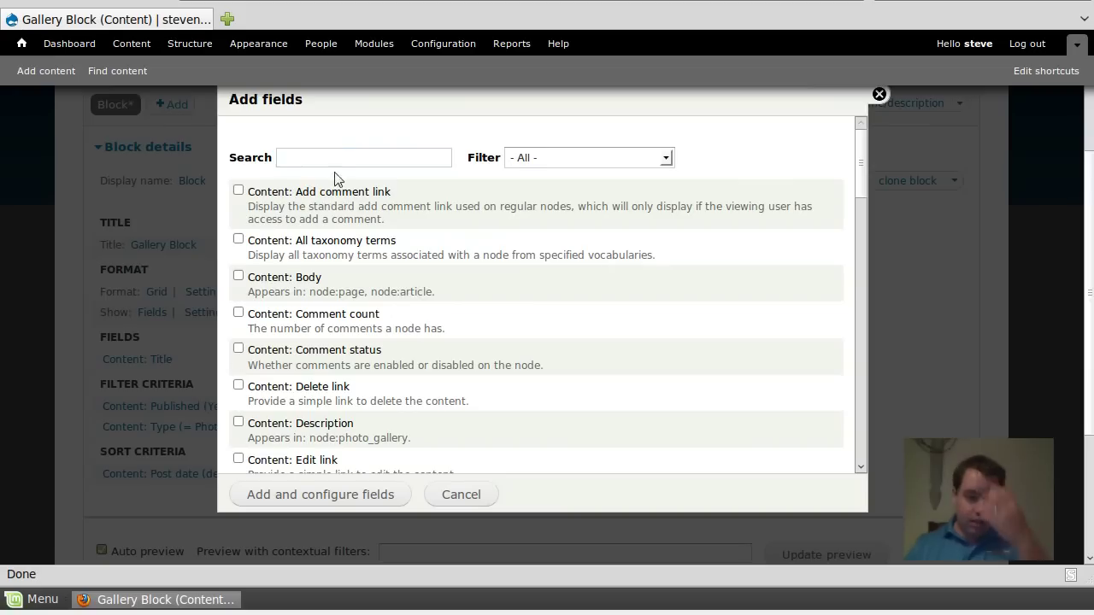
pyautogui.scroll(-10, 301, 342)
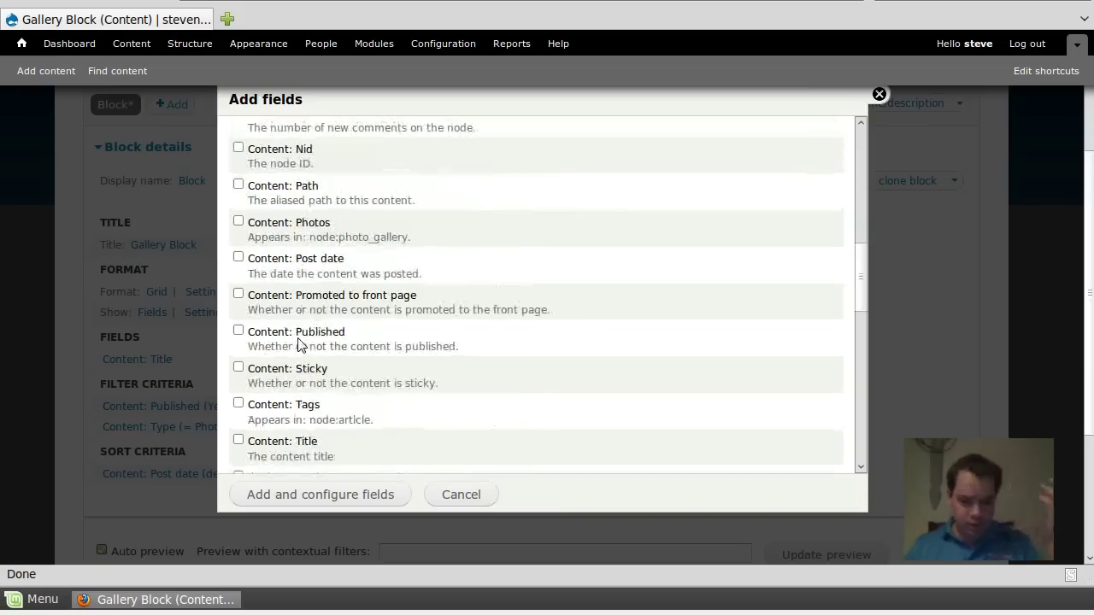
pyautogui.scroll(-1, 301, 342)
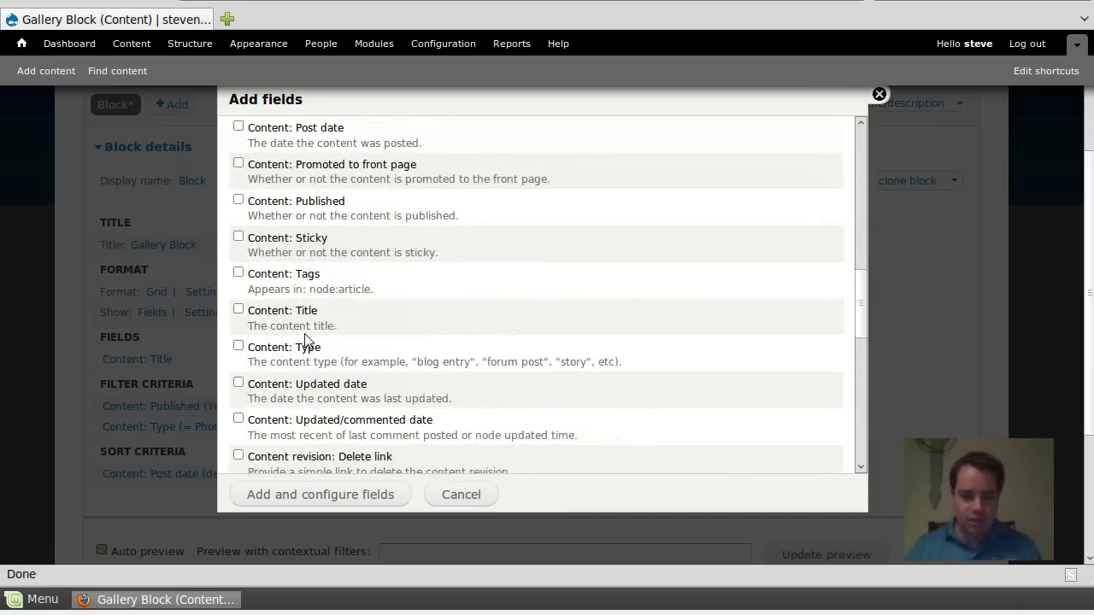
pyautogui.scroll(3, 305, 337)
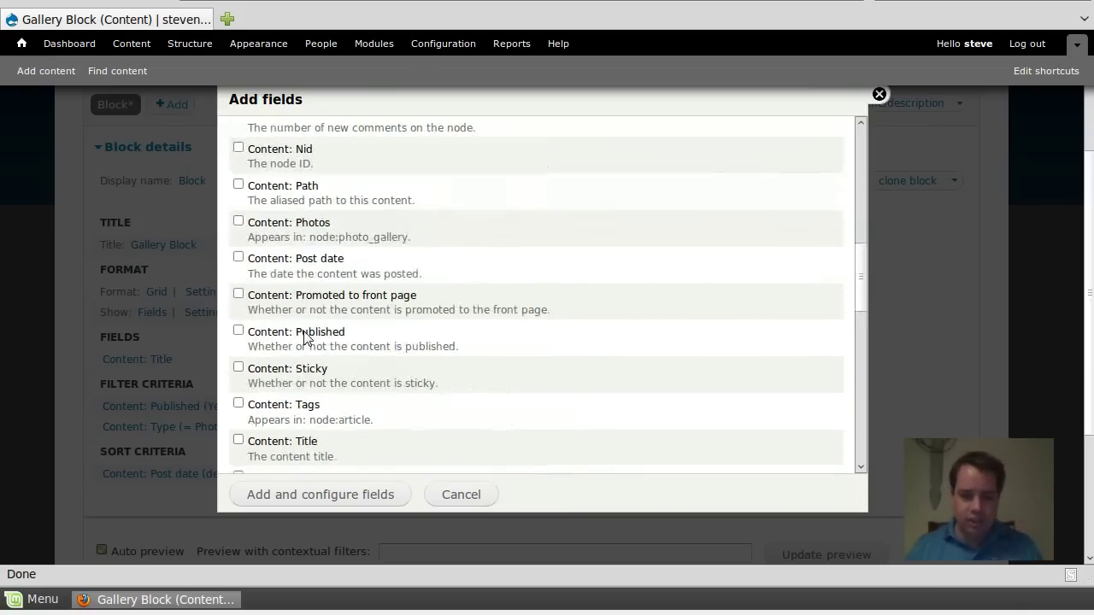
pyautogui.click(239, 221)
pyautogui.click(309, 492)
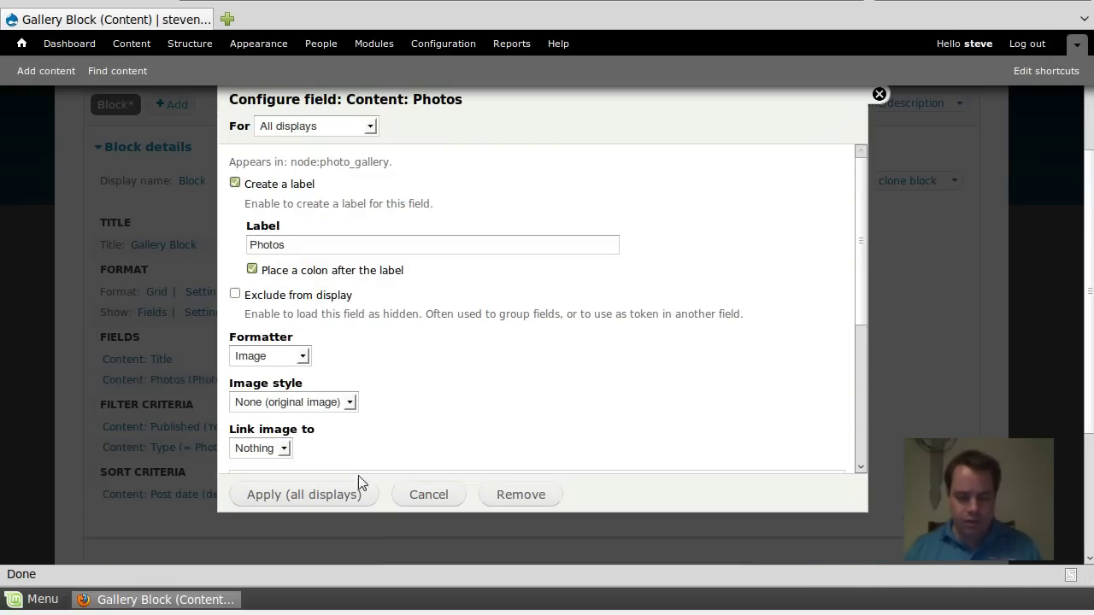
# Set Photos to no label, Shadowbox formatter, thumbnail style, linked to large, grouped as gallery field
pyautogui.click(235, 184)
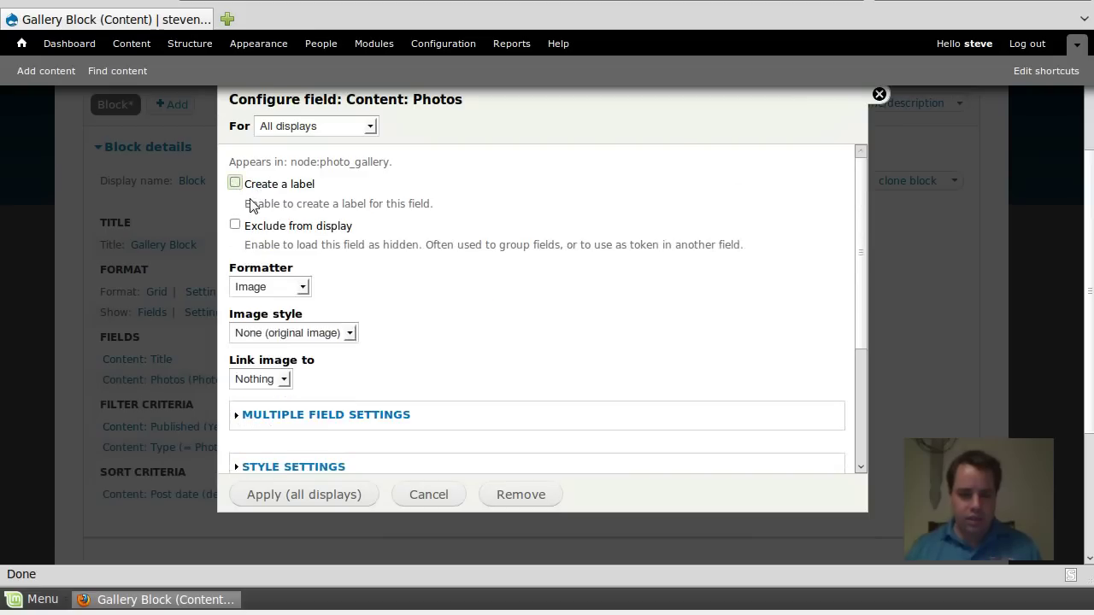
pyautogui.click(295, 293)
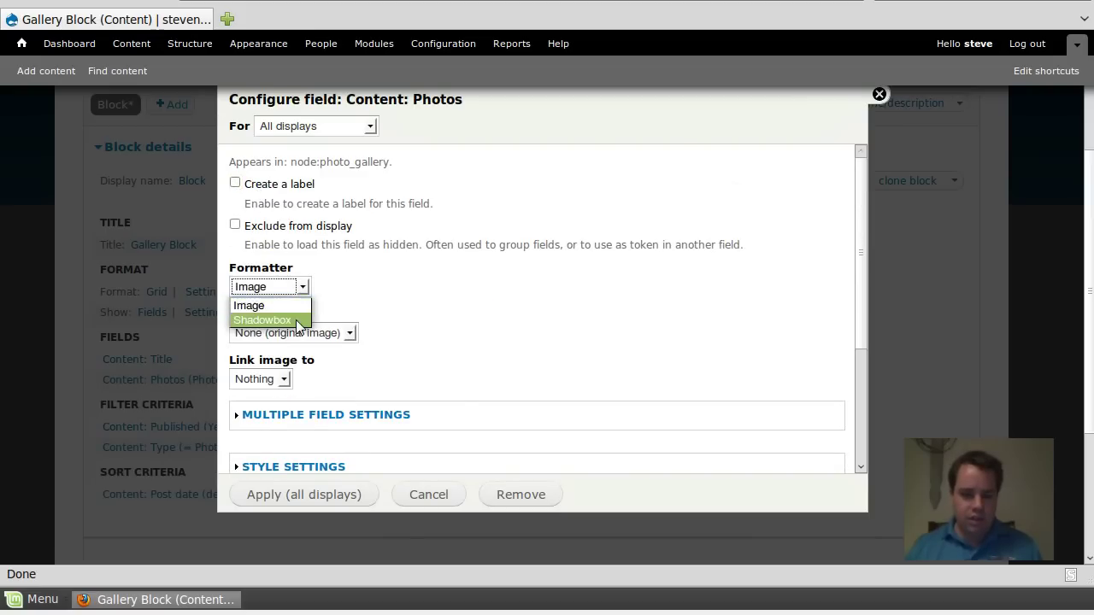
pyautogui.click(301, 318)
pyautogui.click(312, 314)
pyautogui.click(313, 316)
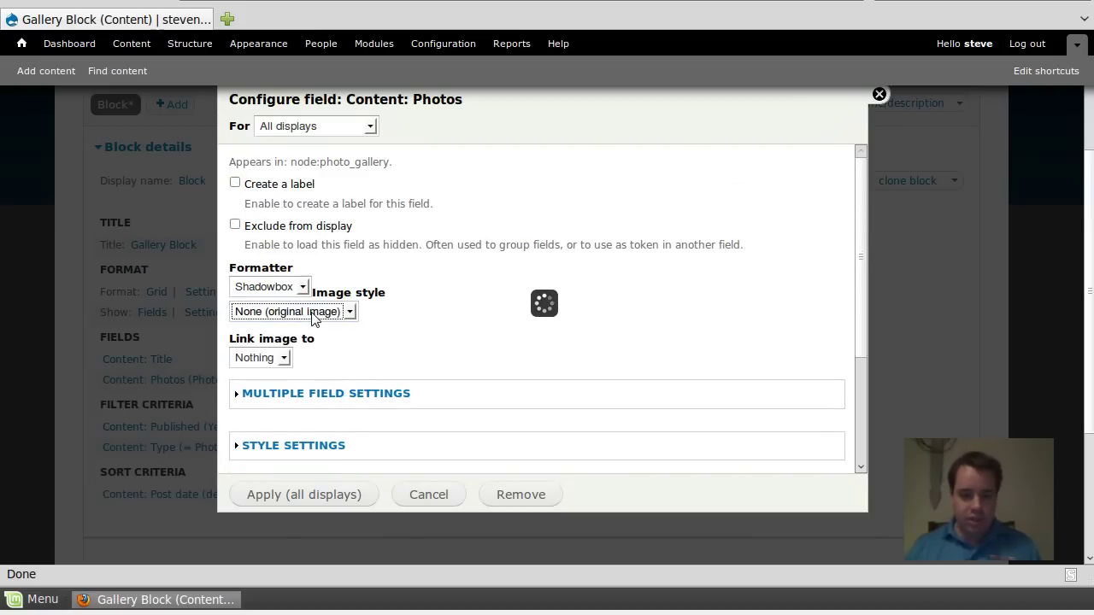
pyautogui.click(346, 332)
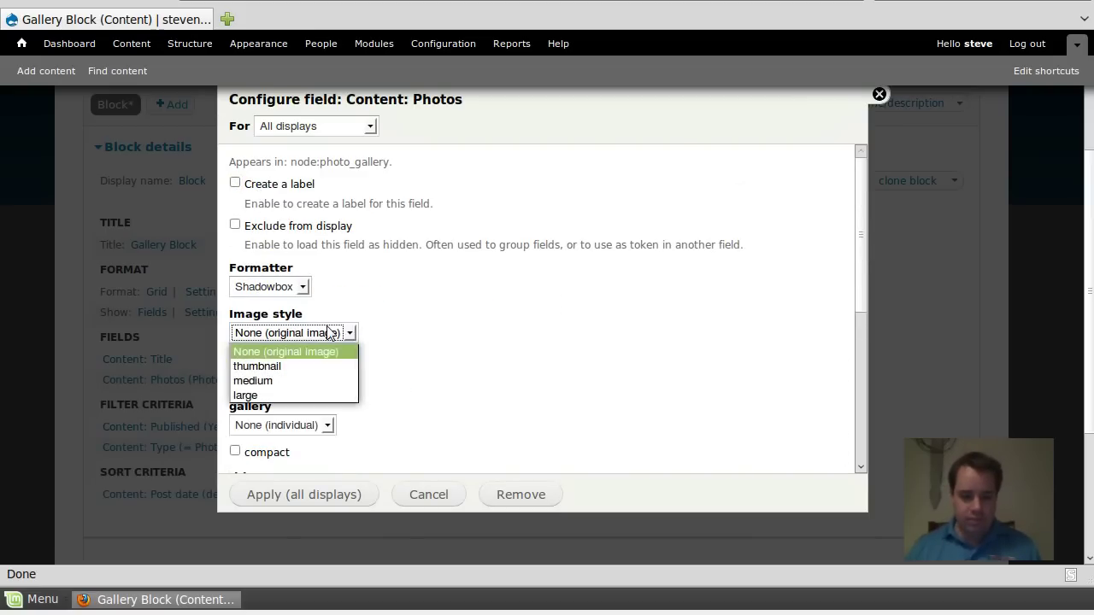
pyautogui.click(304, 370)
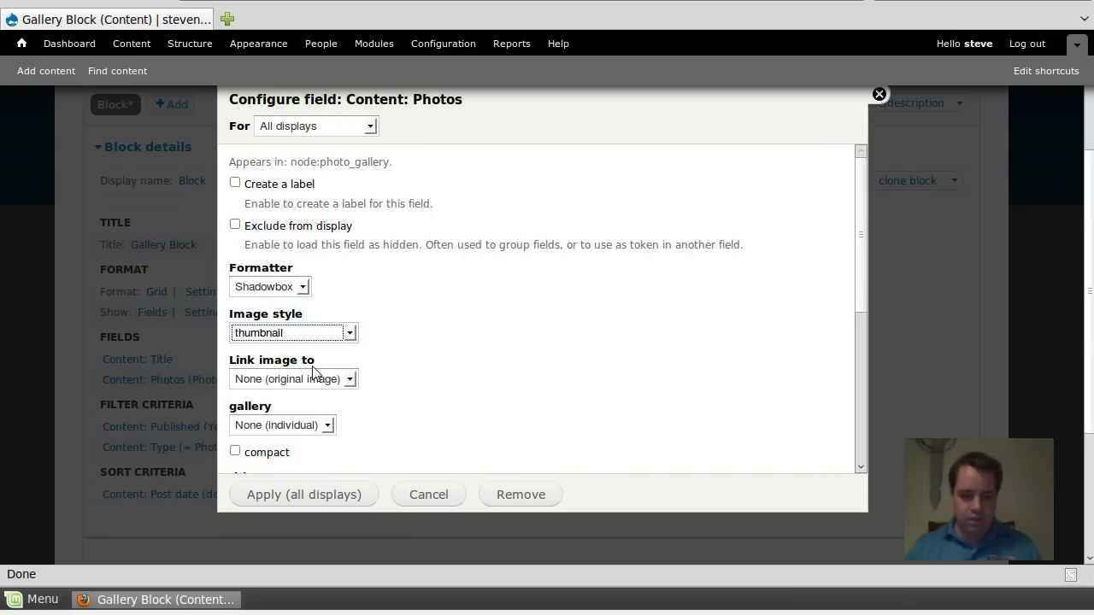
pyautogui.click(312, 376)
pyautogui.click(299, 439)
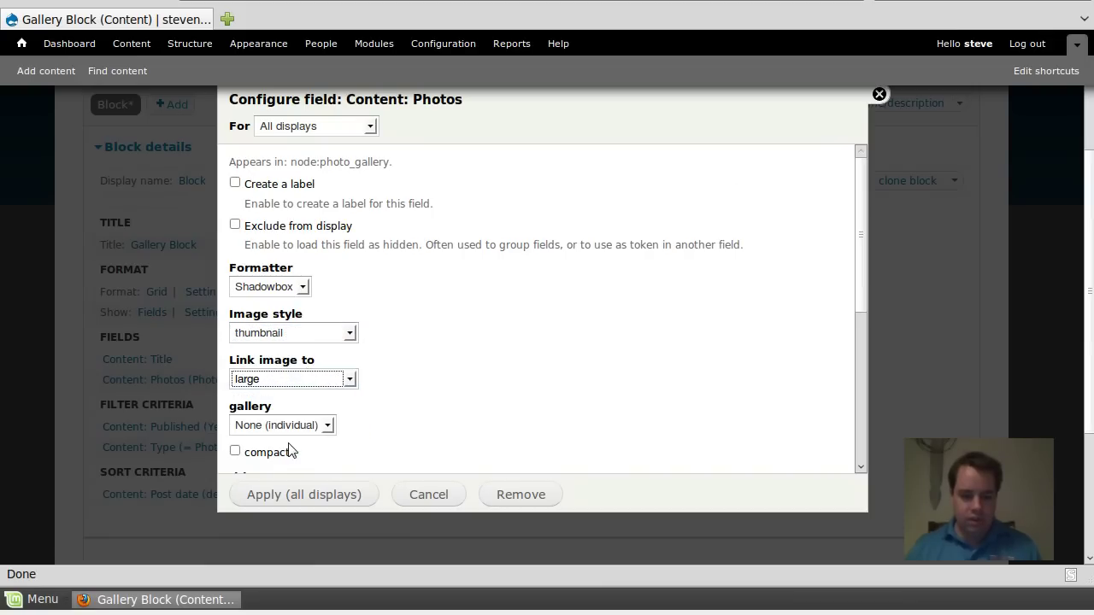
pyautogui.click(318, 426)
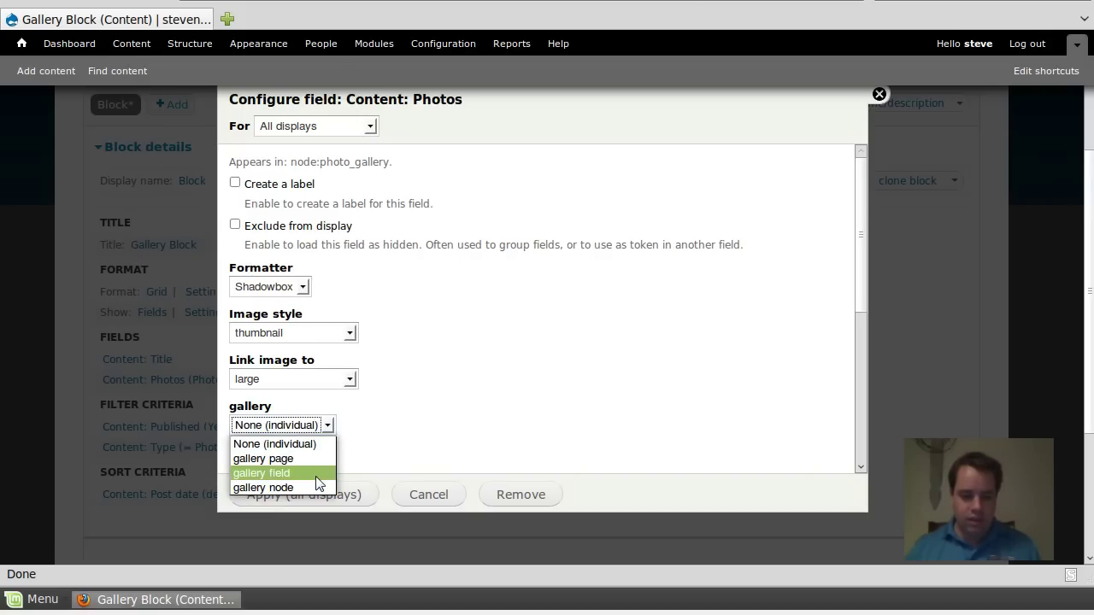
pyautogui.click(315, 475)
# In the multiple field settings, show each photo value on its own row
pyautogui.scroll(-2, 414, 423)
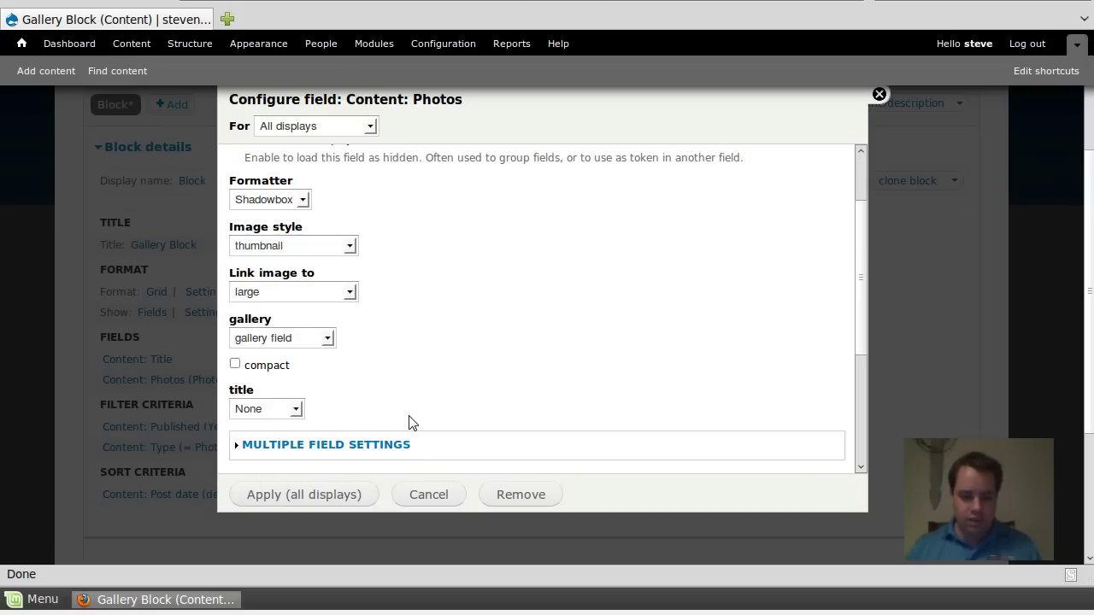
pyautogui.scroll(-3, 321, 451)
pyautogui.scroll(-2, 326, 462)
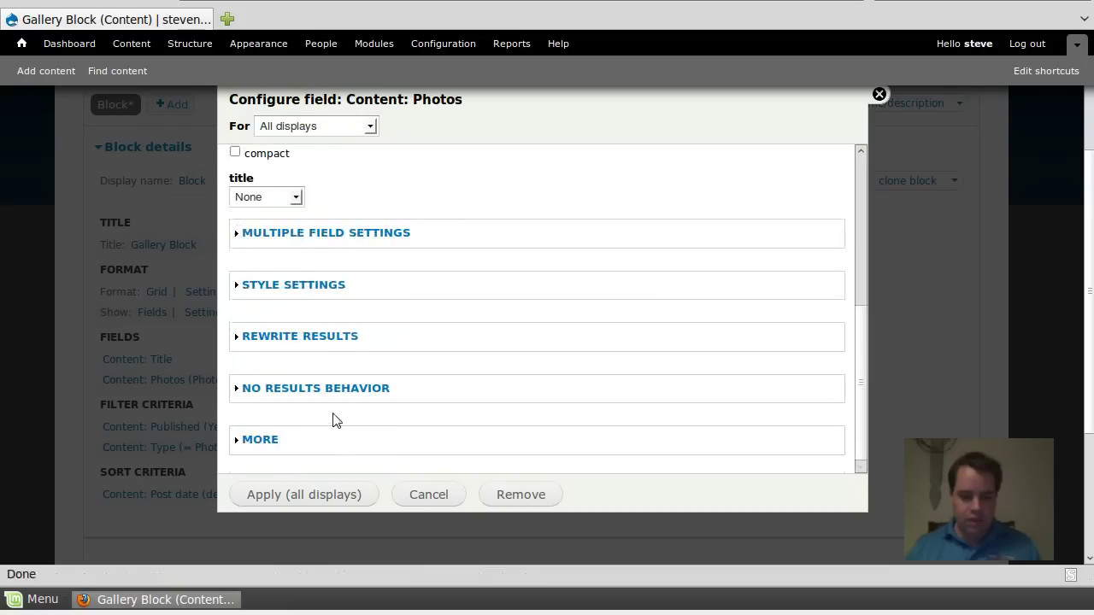
pyautogui.click(348, 239)
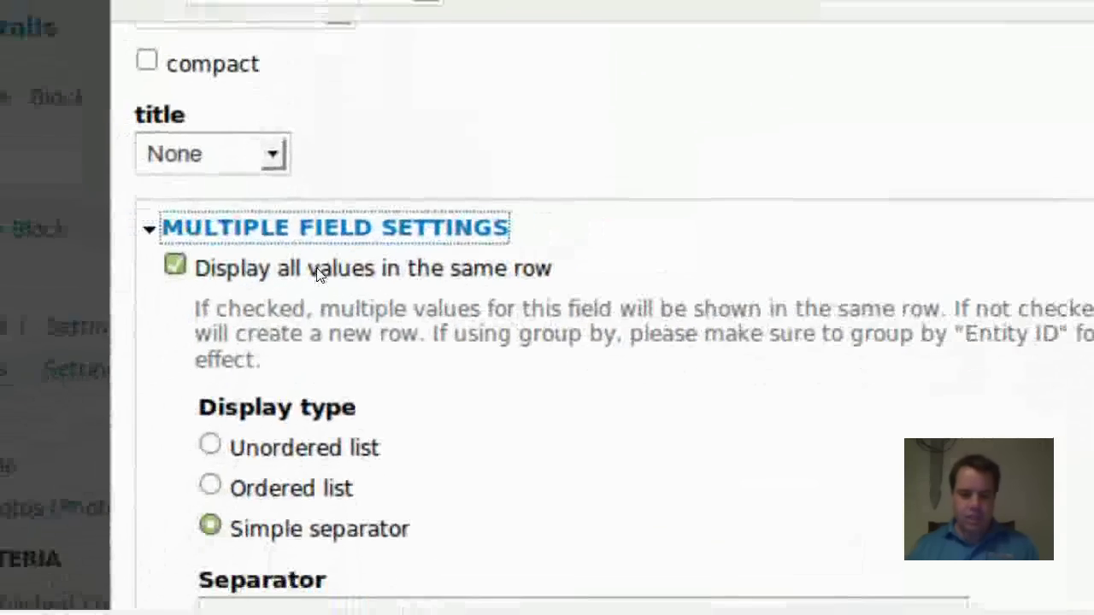
pyautogui.click(318, 274)
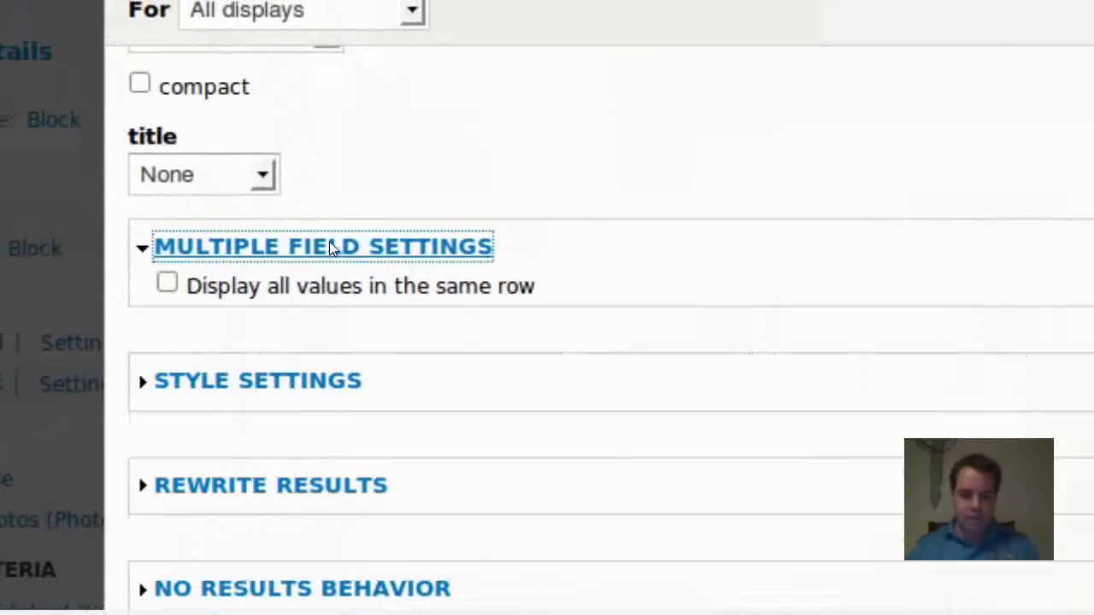
pyautogui.click(329, 241)
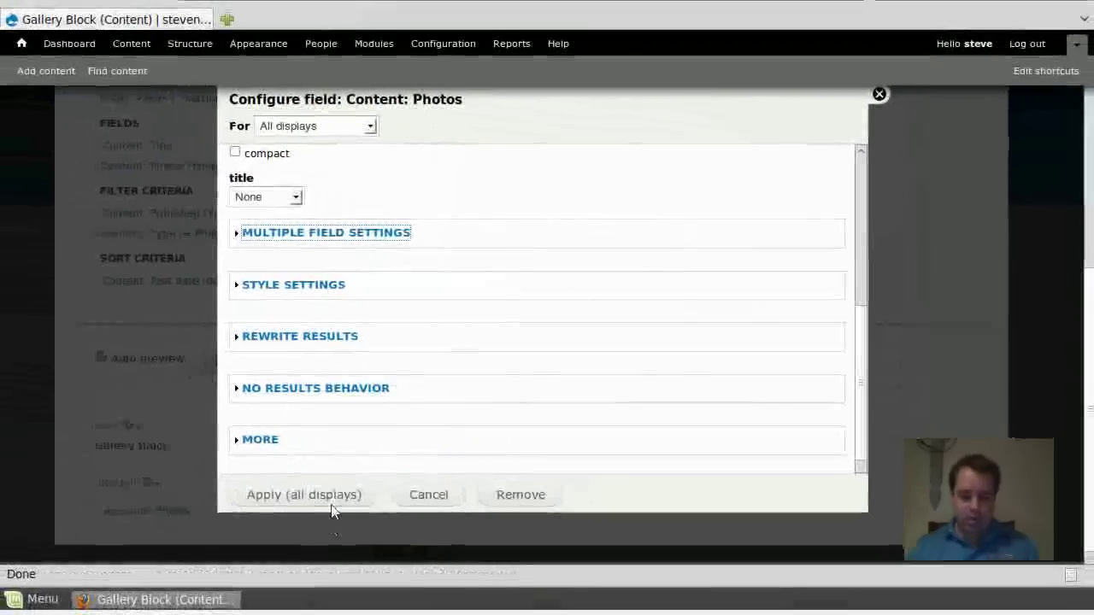
# Apply the Photos field configuration and remove the Title field from the block
pyautogui.click(334, 503)
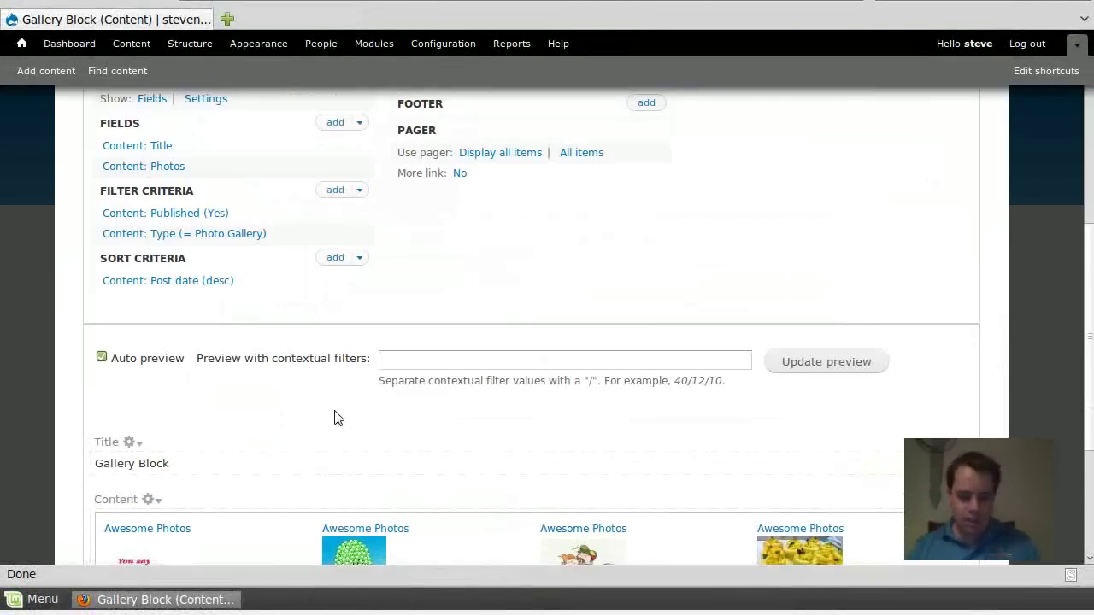
pyautogui.scroll(-5, 333, 417)
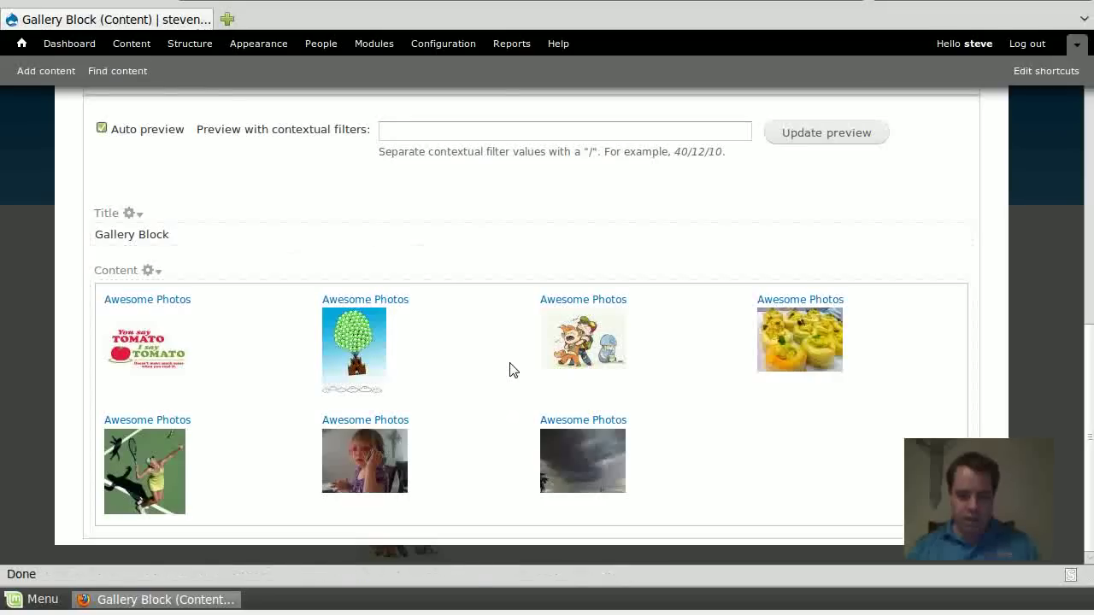
pyautogui.scroll(6, 505, 373)
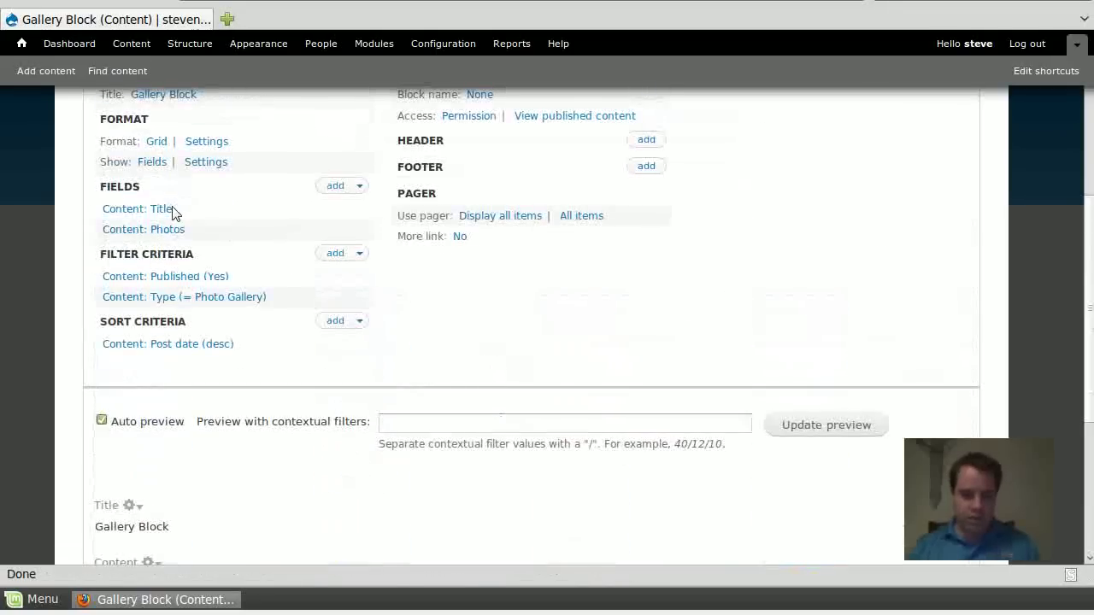
pyautogui.click(360, 188)
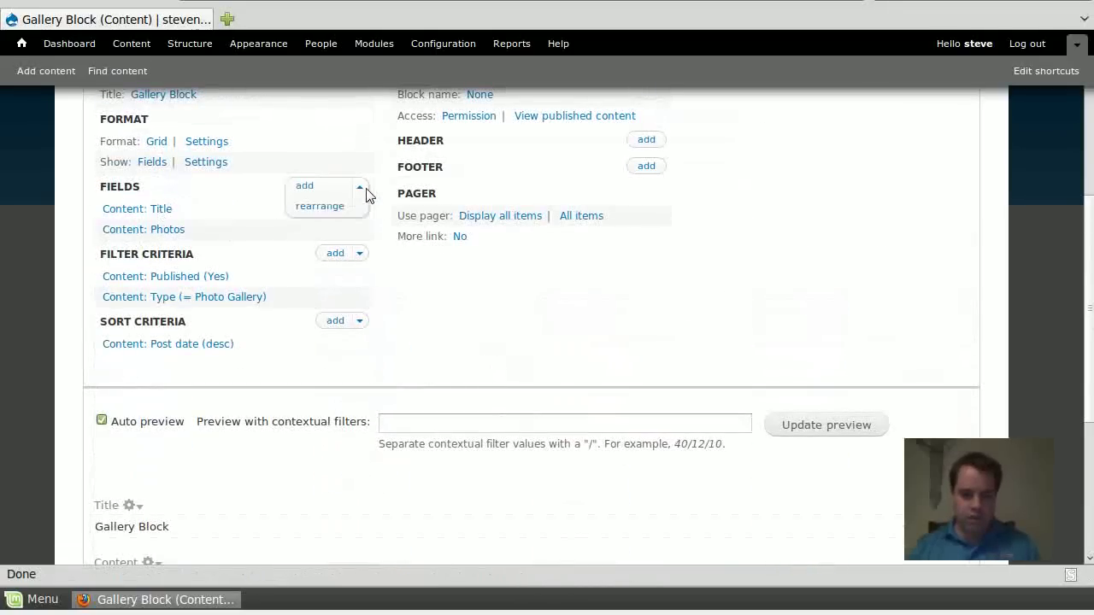
pyautogui.click(162, 211)
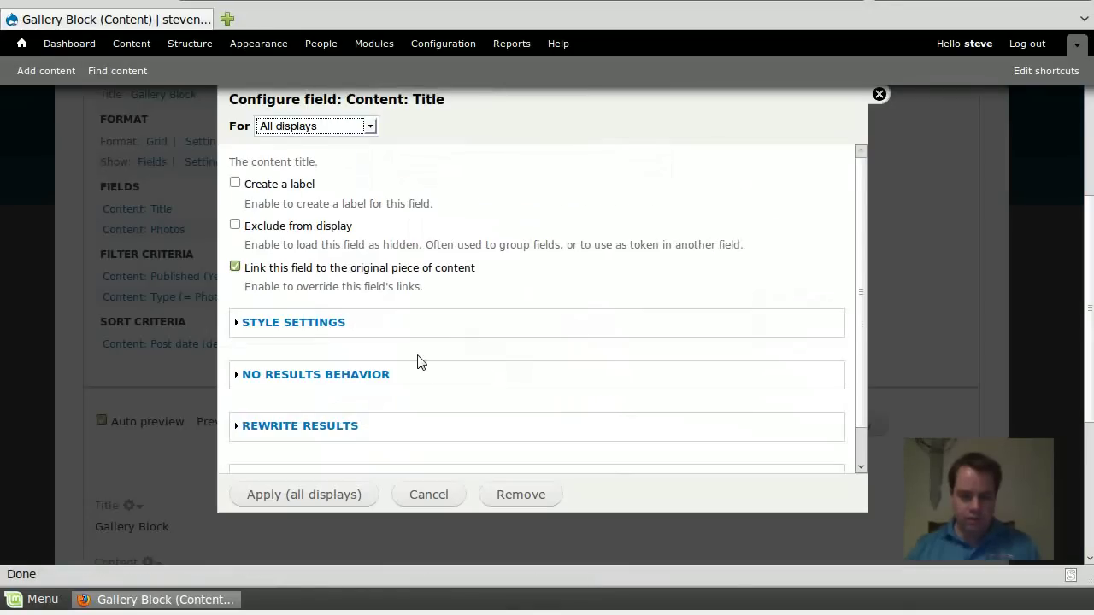
pyautogui.click(507, 497)
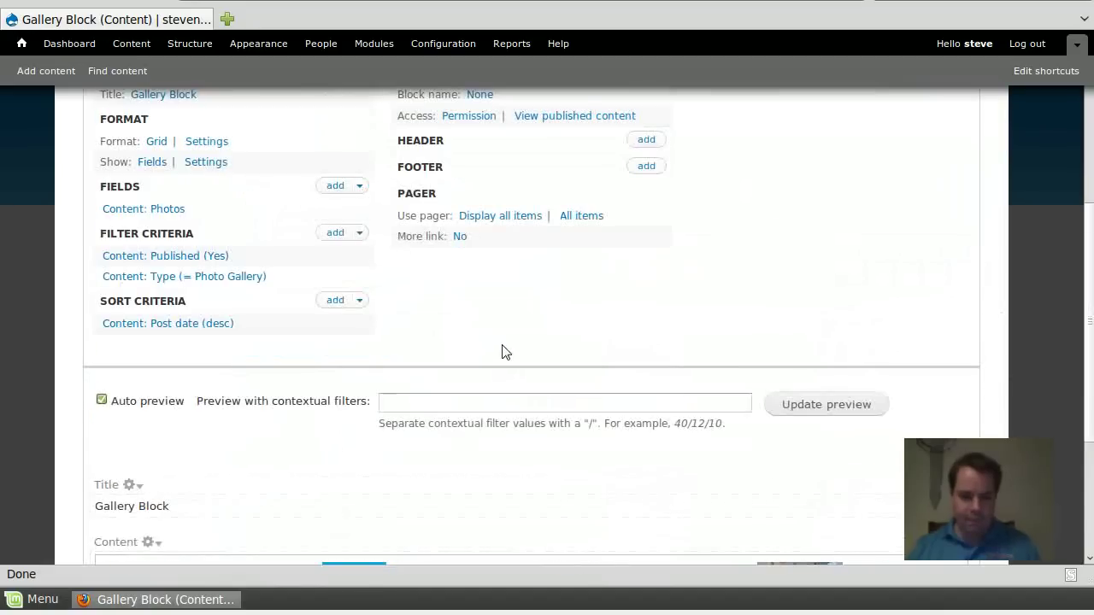
# Expand the Gallery Block view's Advanced settings column
pyautogui.scroll(-5, 503, 353)
pyautogui.scroll(5, 506, 381)
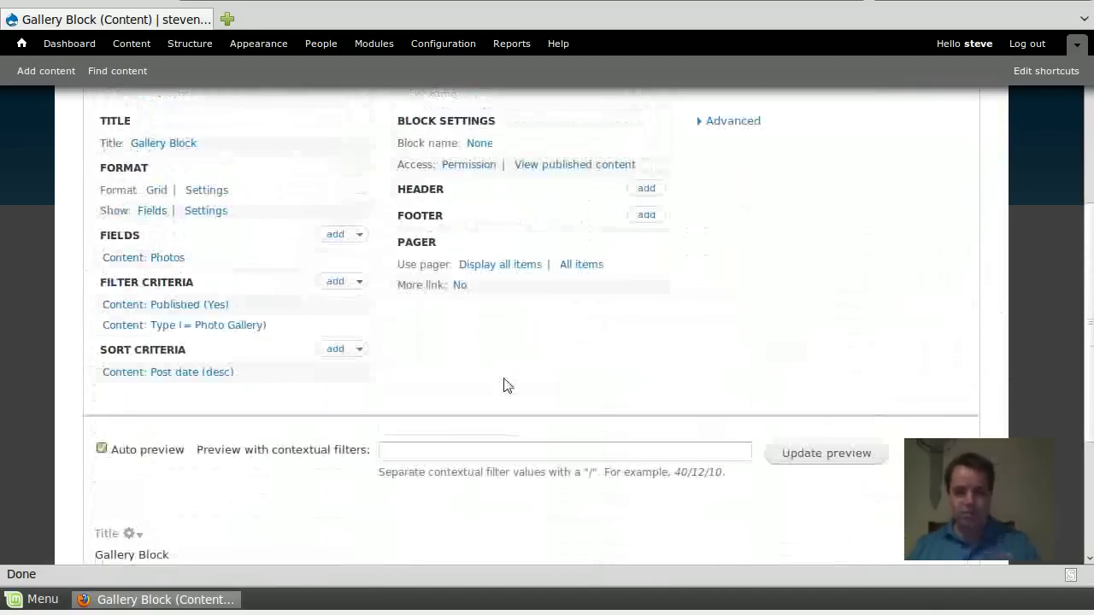
pyautogui.click(750, 172)
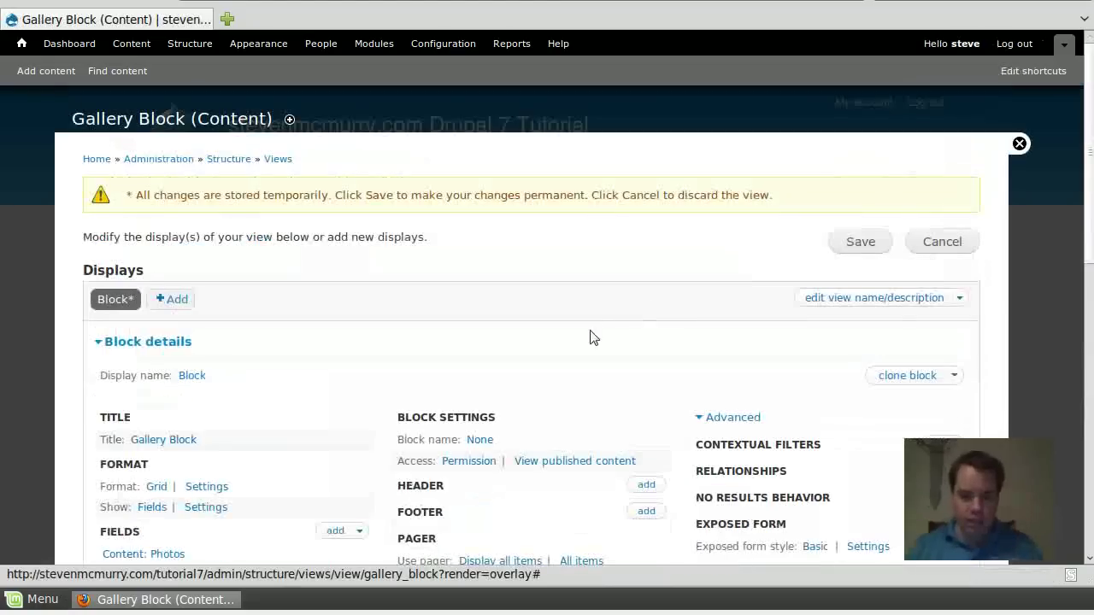
pyautogui.scroll(-3, 590, 336)
# Add a Content: Nid contextual filter to the Gallery Block view
pyautogui.scroll(-2, 670, 340)
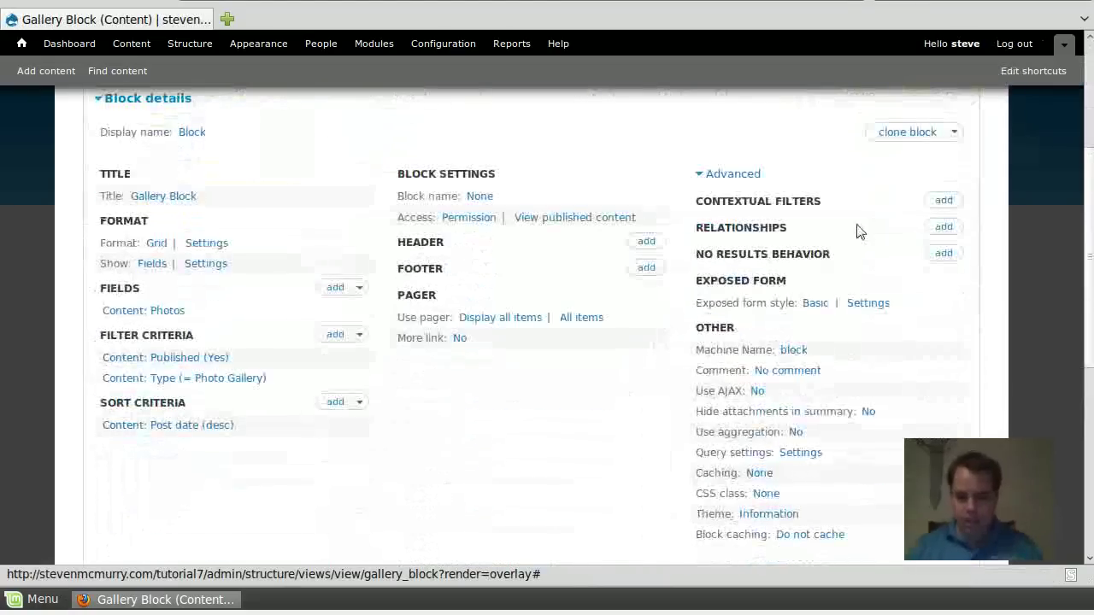
pyautogui.click(943, 201)
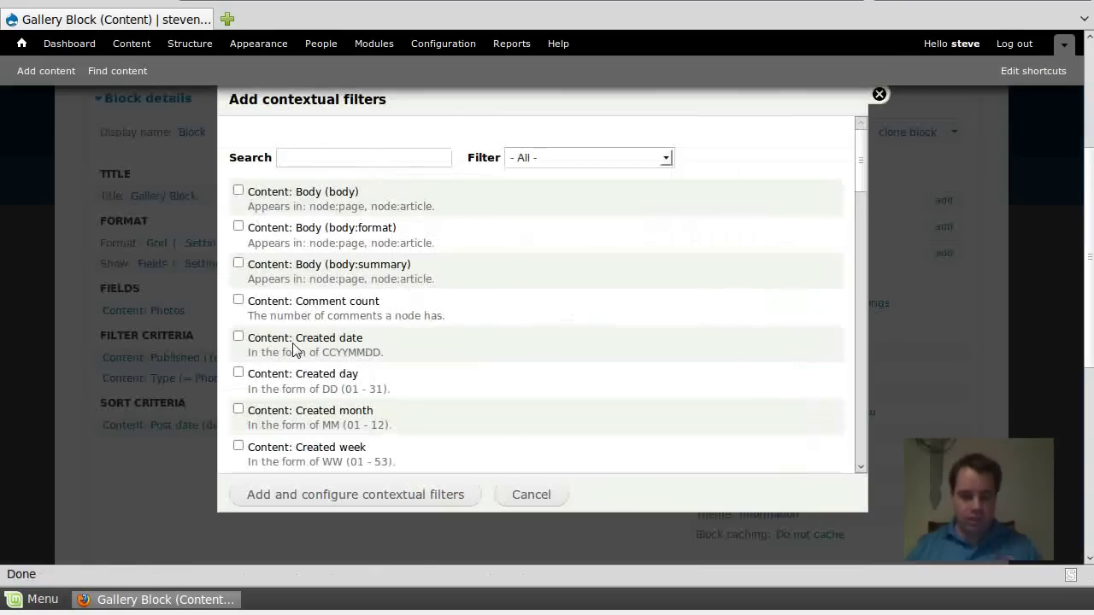
pyautogui.scroll(-7, 293, 347)
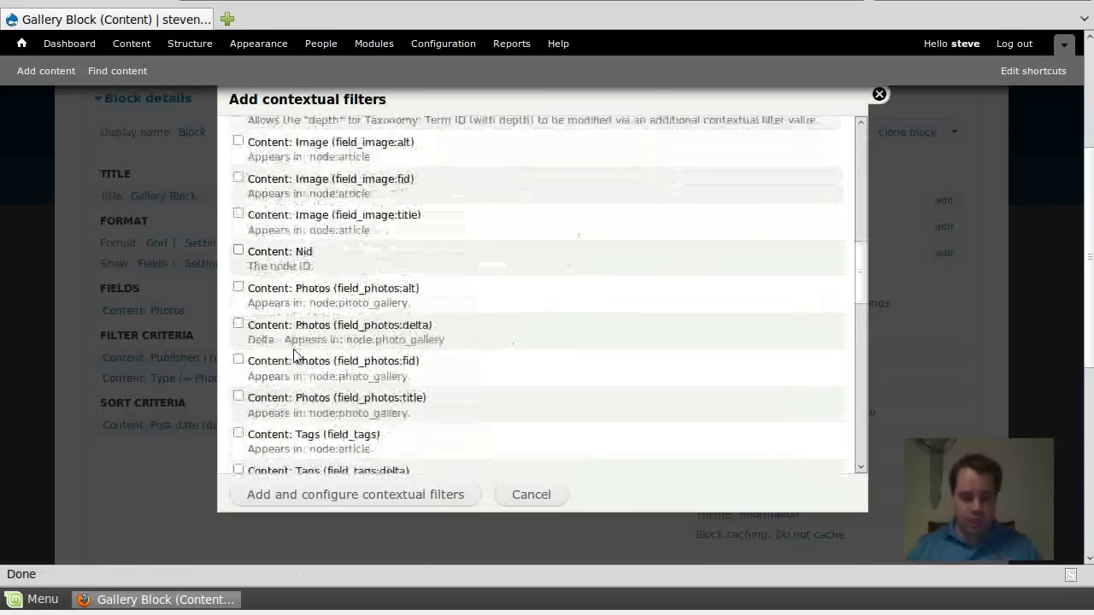
pyautogui.click(239, 251)
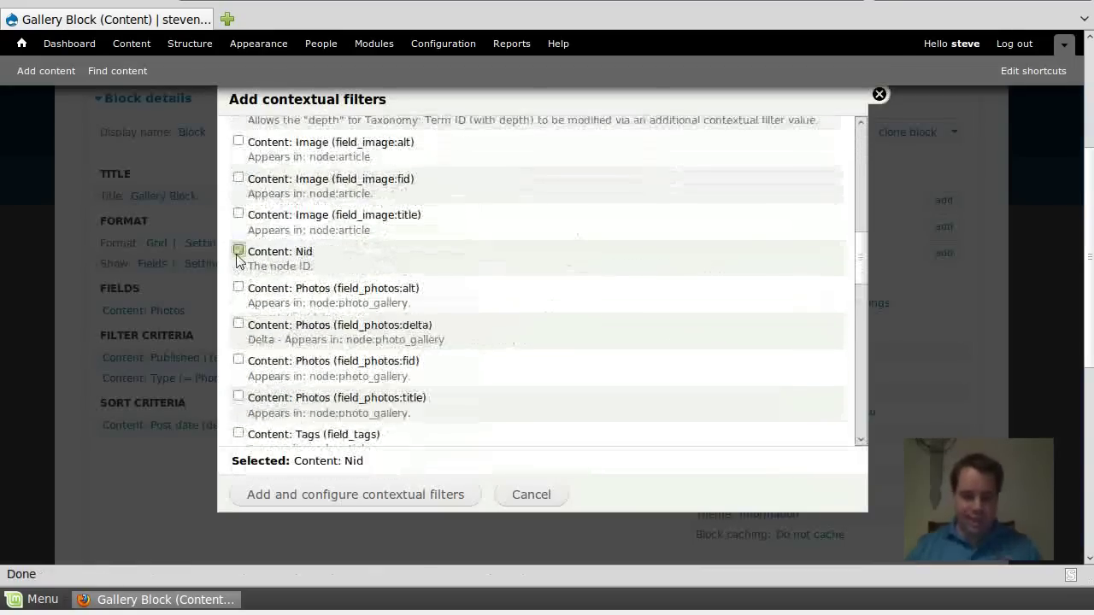
pyautogui.click(342, 499)
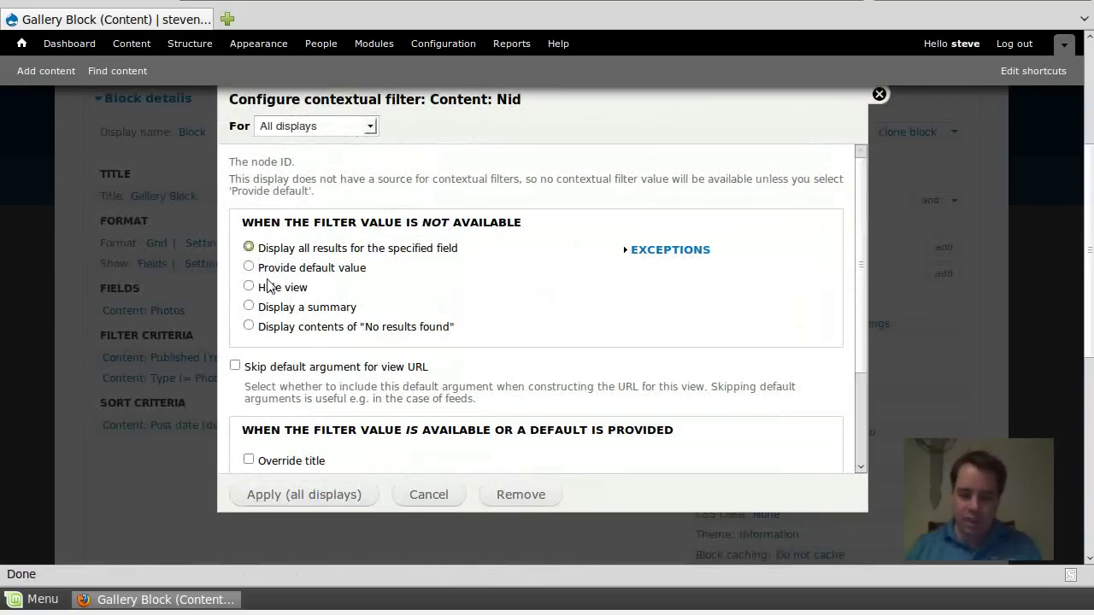
# Make the Nid filter default to 'Content ID from URL' and apply it to all displays
pyautogui.click(268, 270)
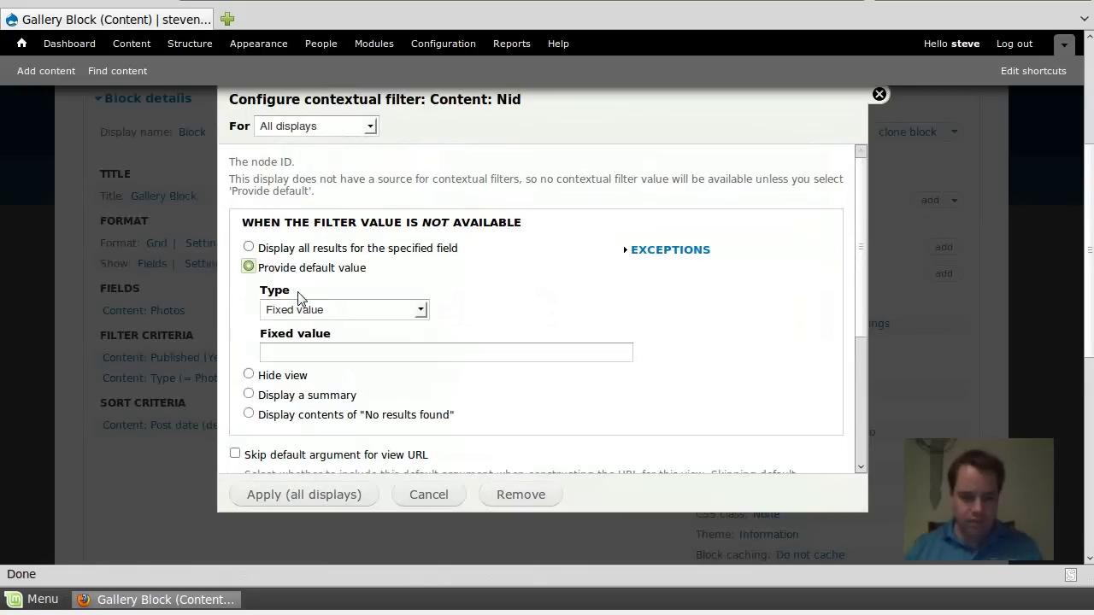
pyautogui.click(301, 251)
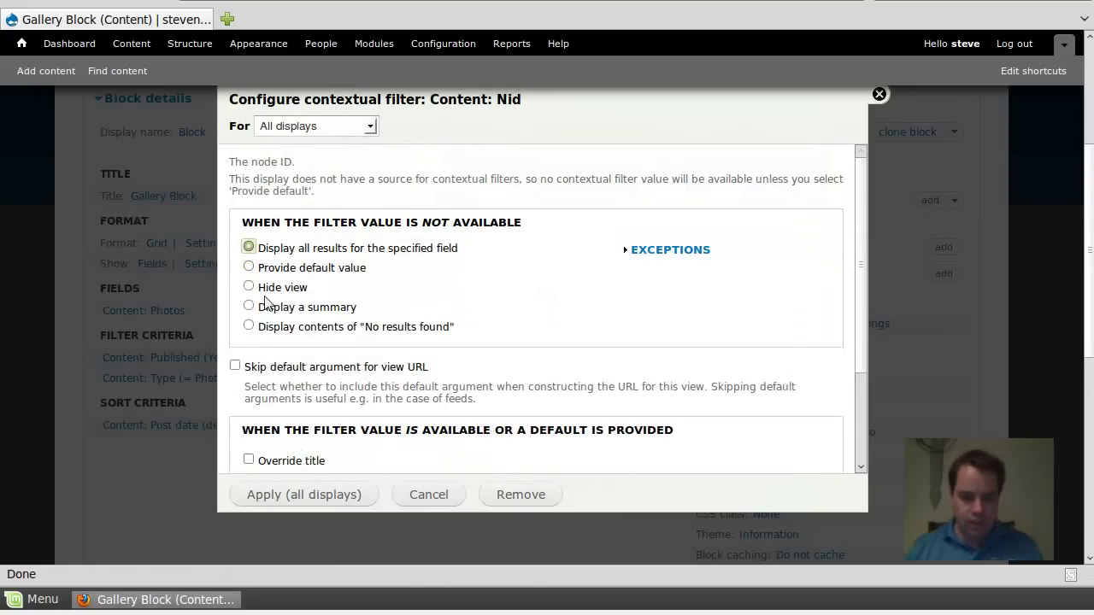
pyautogui.click(303, 269)
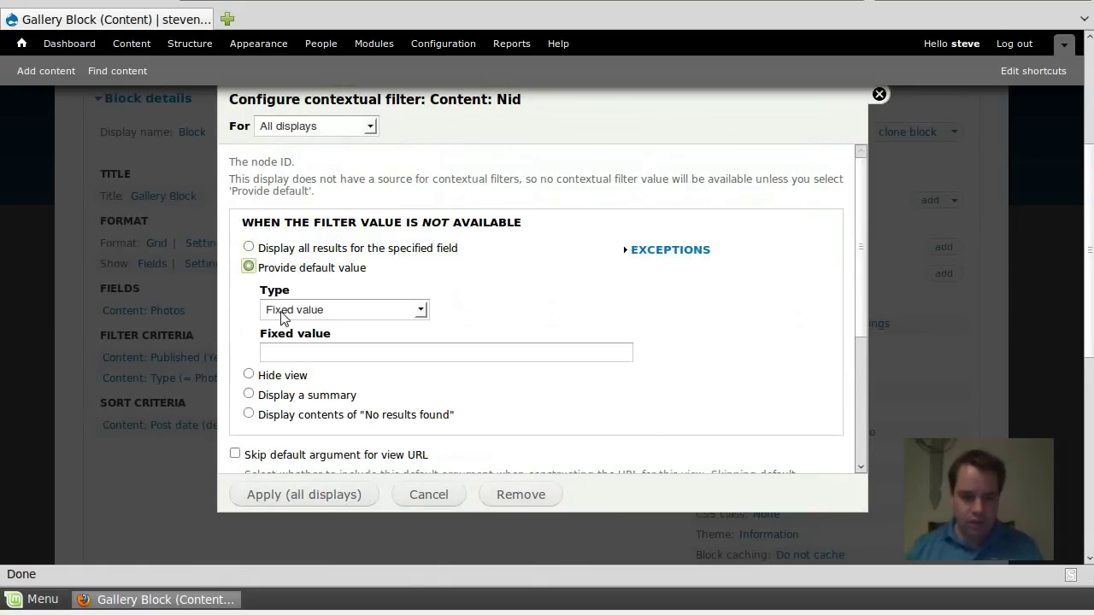
pyautogui.click(336, 312)
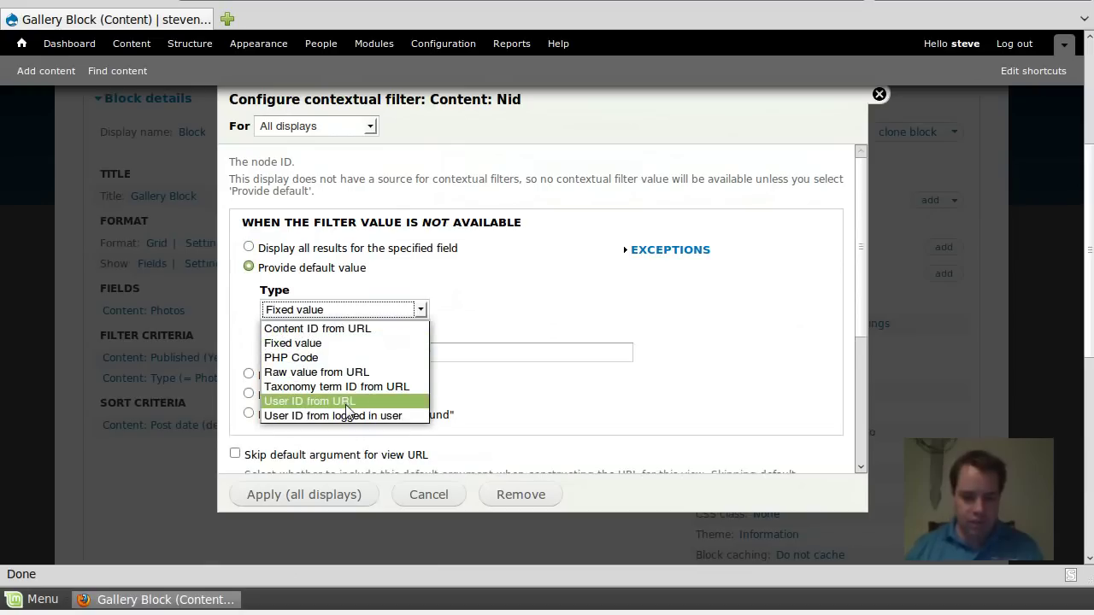
pyautogui.click(352, 329)
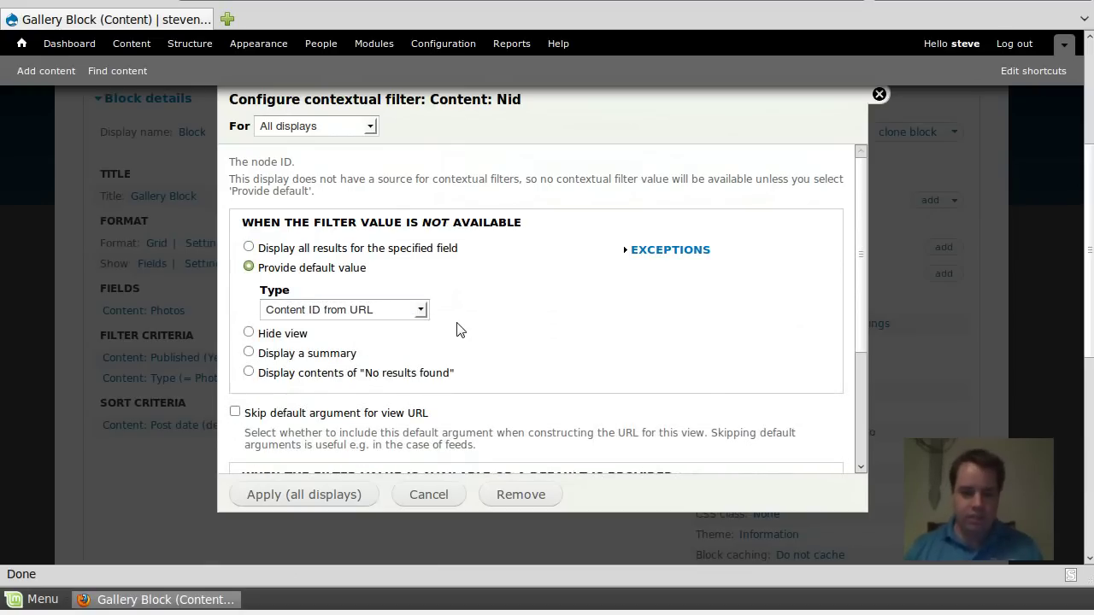
pyautogui.scroll(-3, 457, 325)
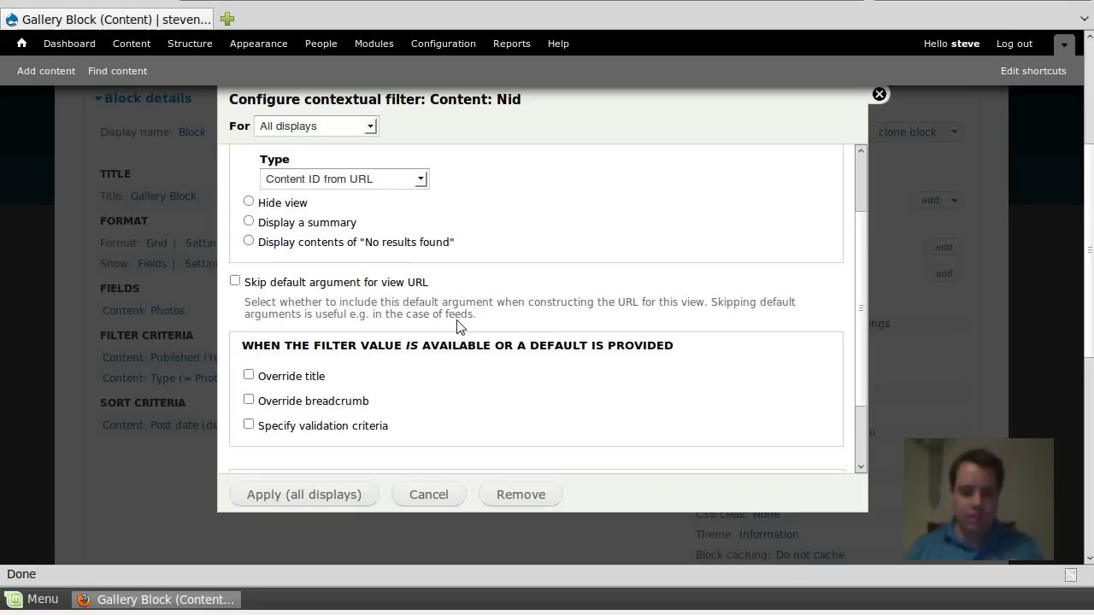
pyautogui.click(329, 495)
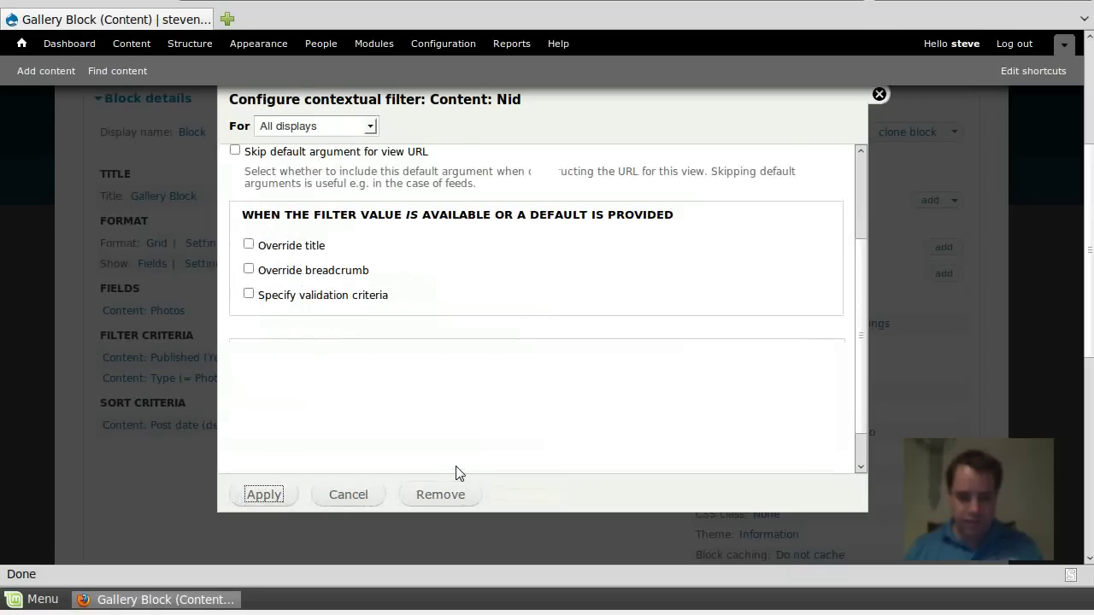
pyautogui.scroll(-3, 496, 418)
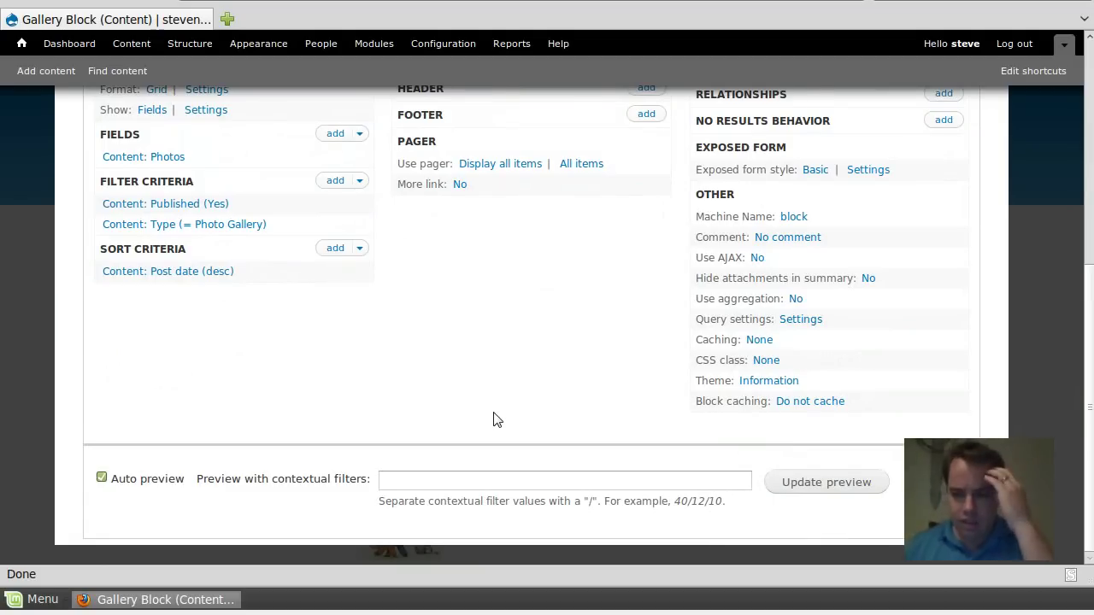
# Name the view's block 'Gallery Block' through the Block name setting
pyautogui.scroll(2, 493, 419)
pyautogui.scroll(2, 493, 418)
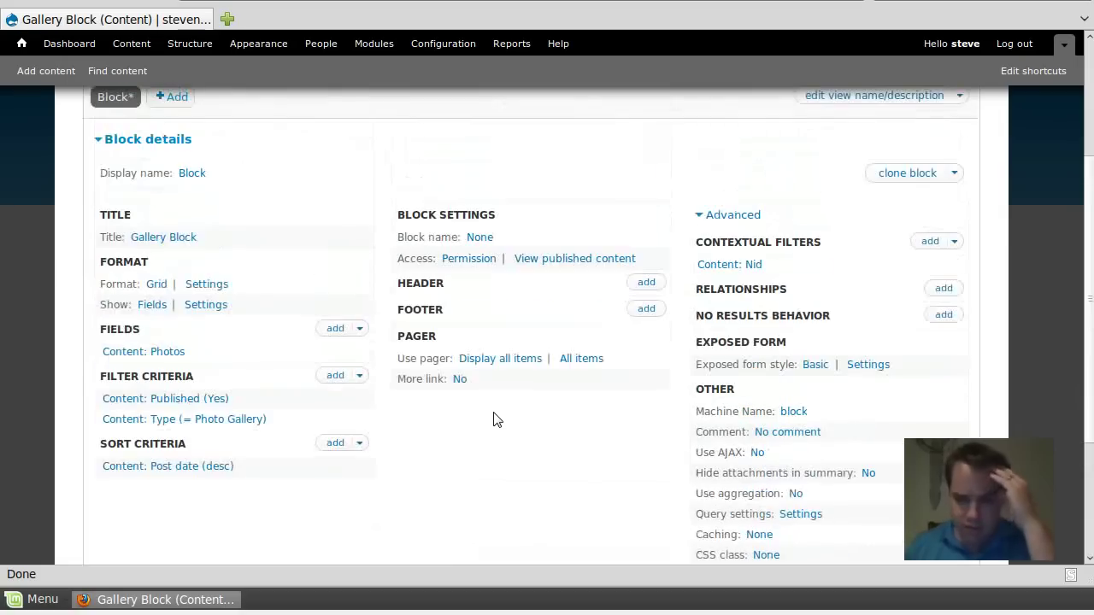
pyautogui.click(486, 239)
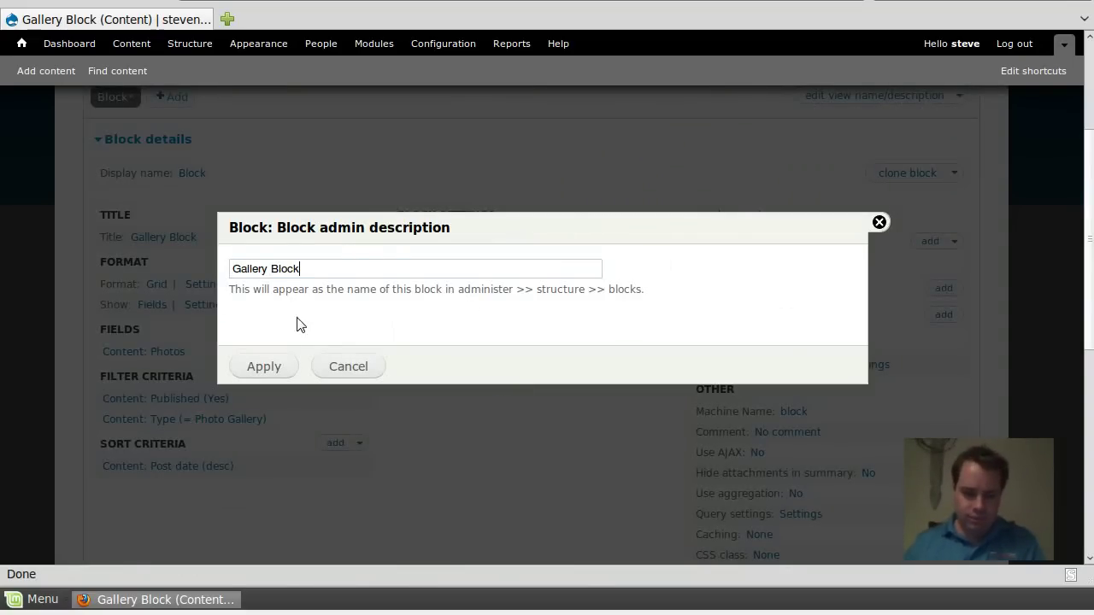
pyautogui.click(265, 365)
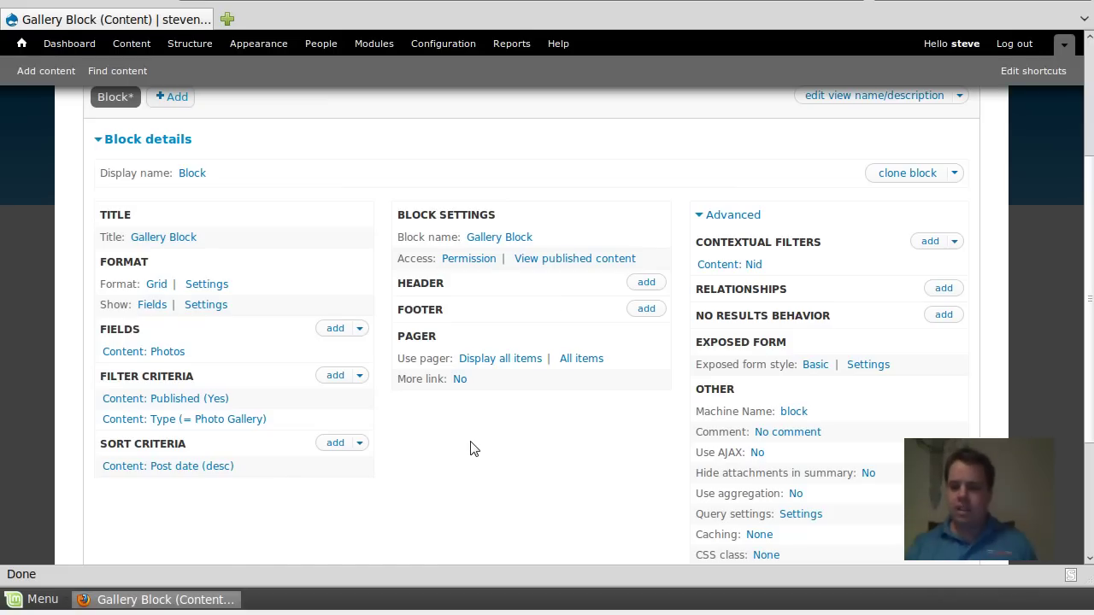
# Save the Gallery Block view
pyautogui.scroll(-1, 508, 437)
pyautogui.scroll(-2, 592, 463)
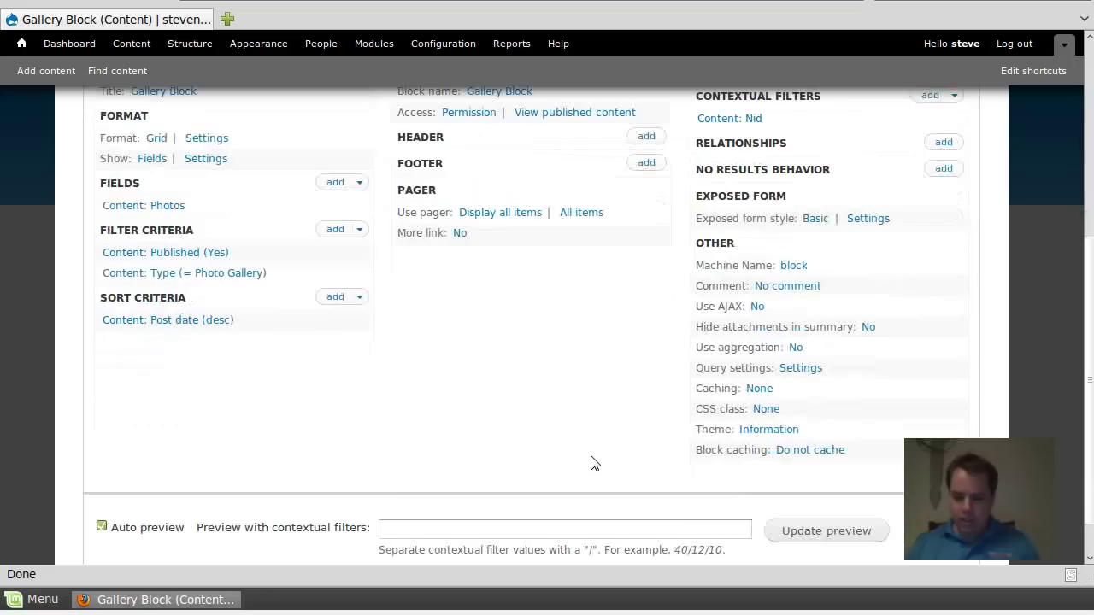
pyautogui.scroll(1, 632, 388)
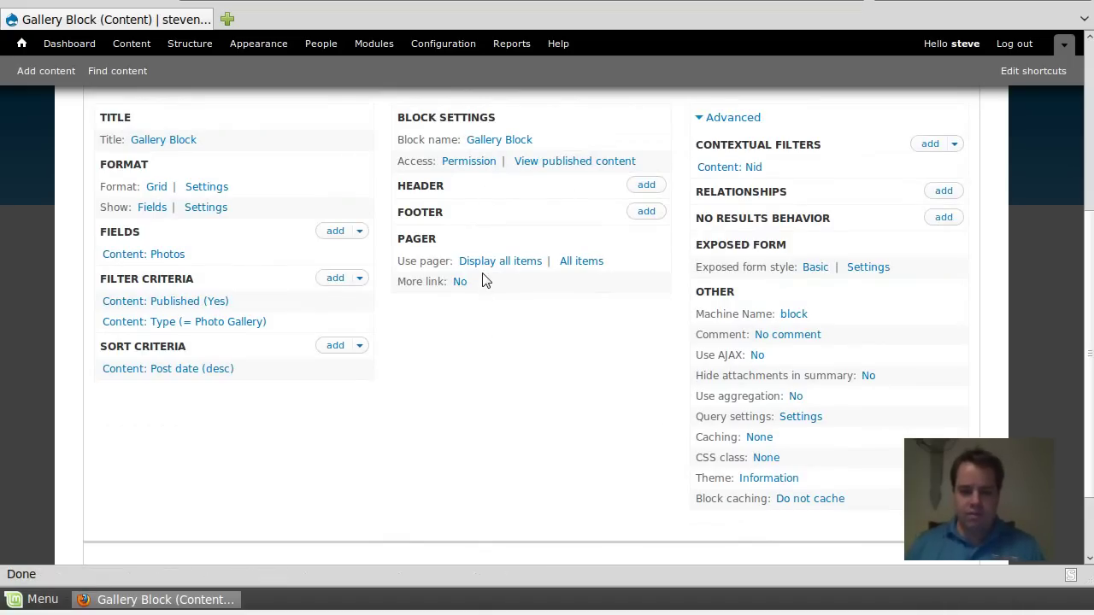
pyautogui.scroll(3, 462, 406)
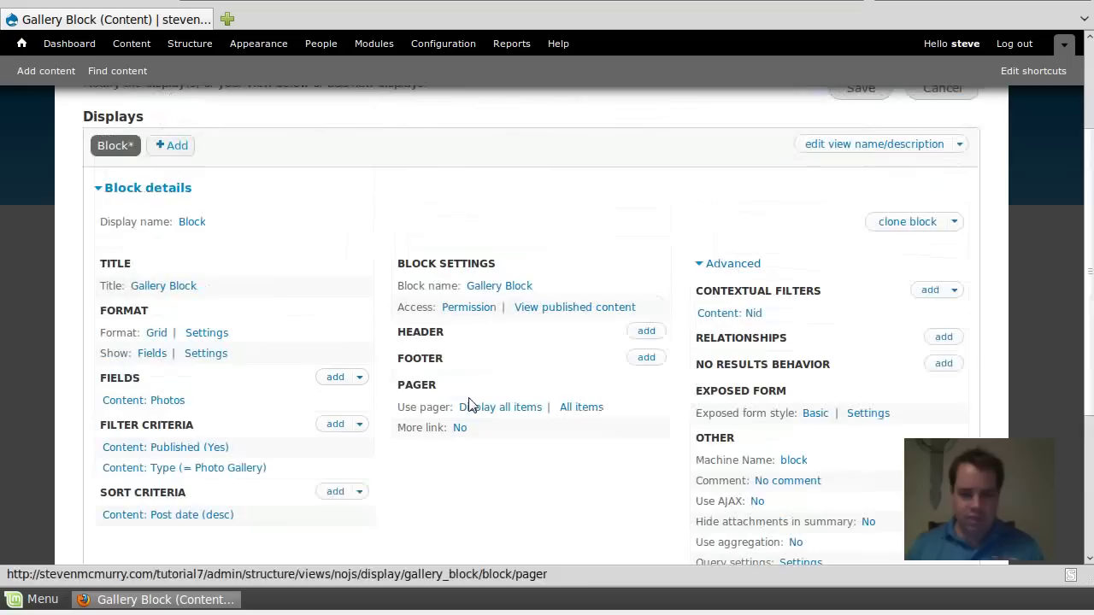
pyautogui.scroll(2, 662, 364)
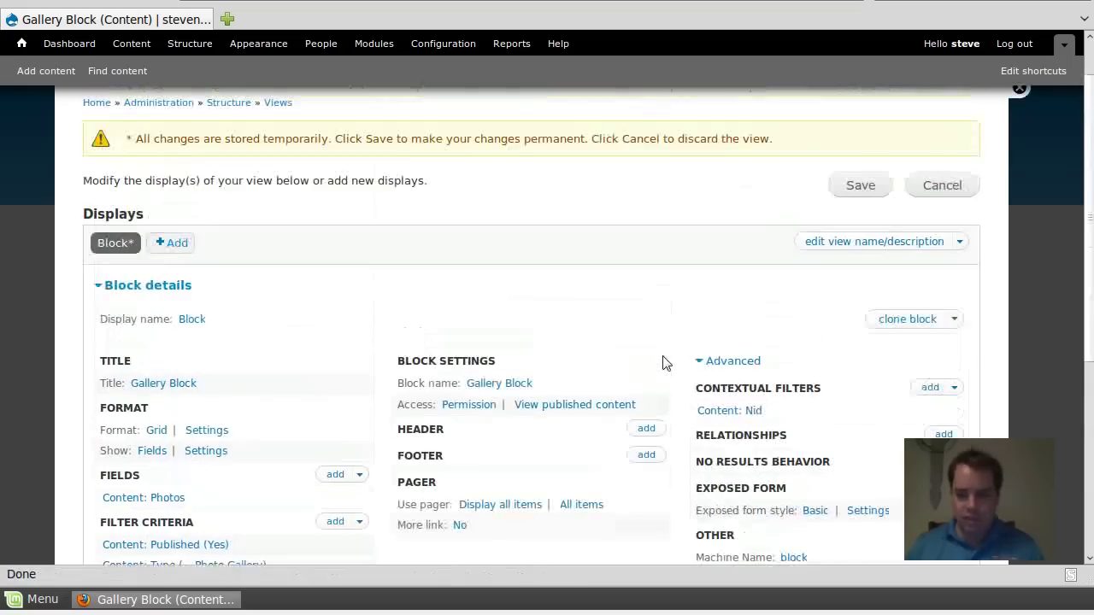
pyautogui.click(857, 188)
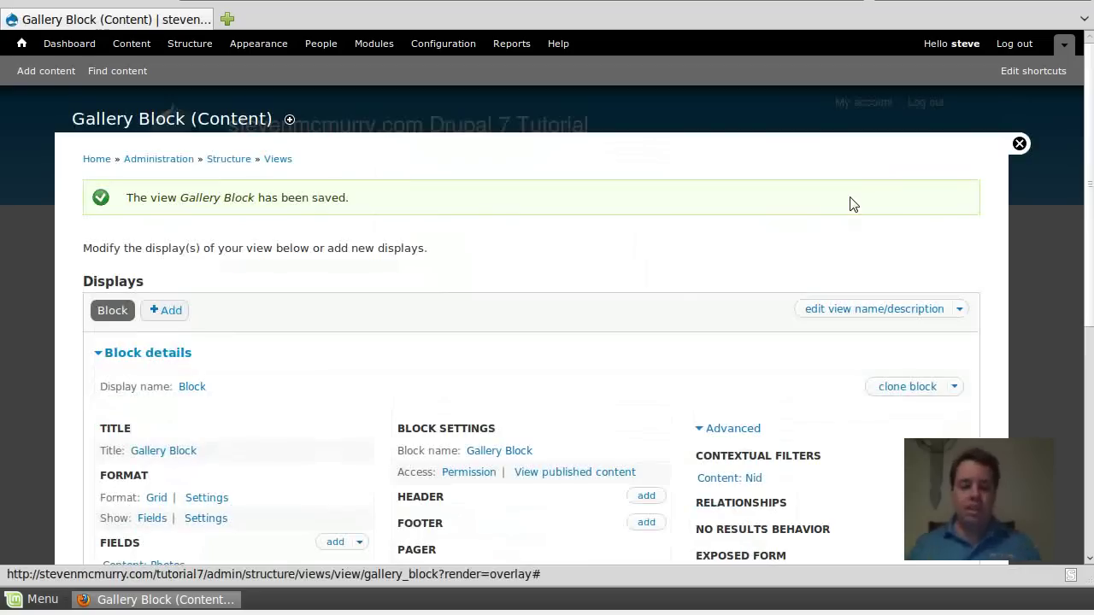
# Close the view editor and return to the site
pyautogui.click(1020, 143)
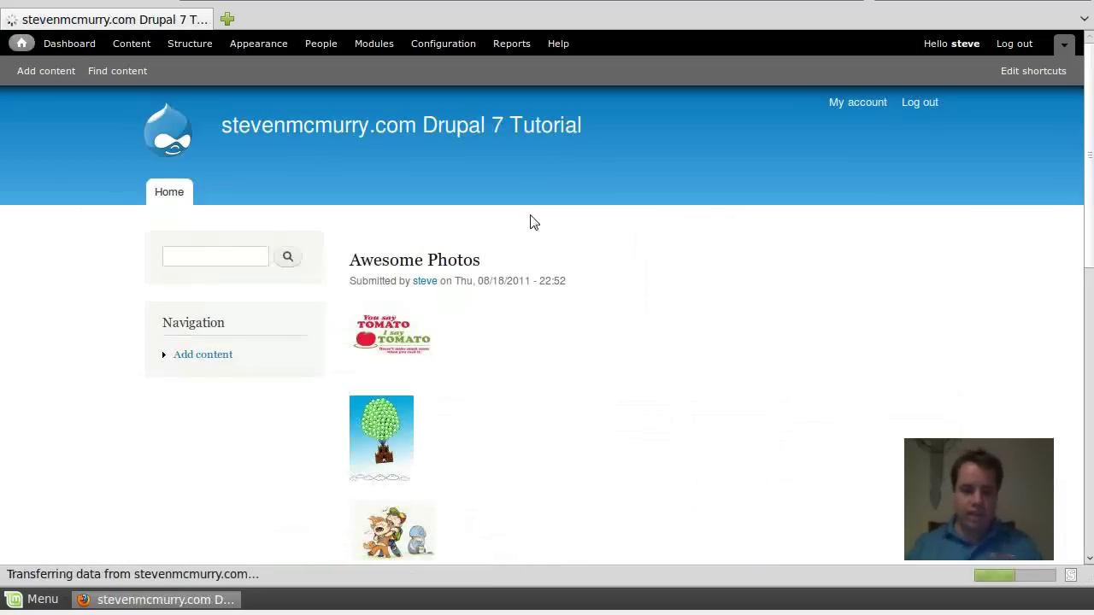
pyautogui.scroll(-10, 581, 390)
pyautogui.scroll(10, 581, 391)
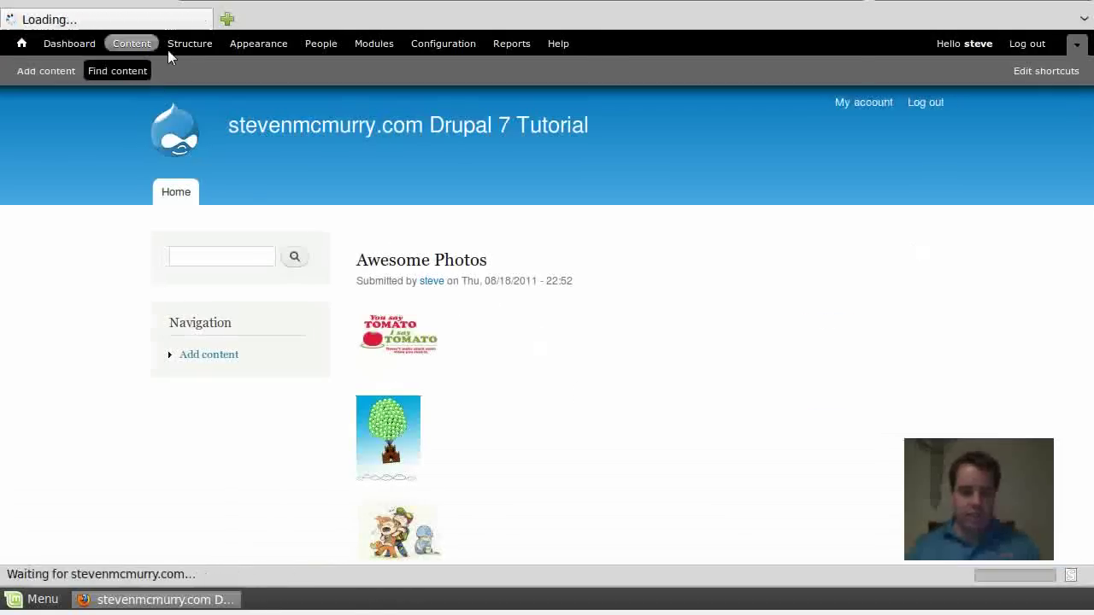
# On the Blocks page, place Gallery Block in the Content region and save the blocks
pyautogui.click(129, 44)
pyautogui.click(186, 45)
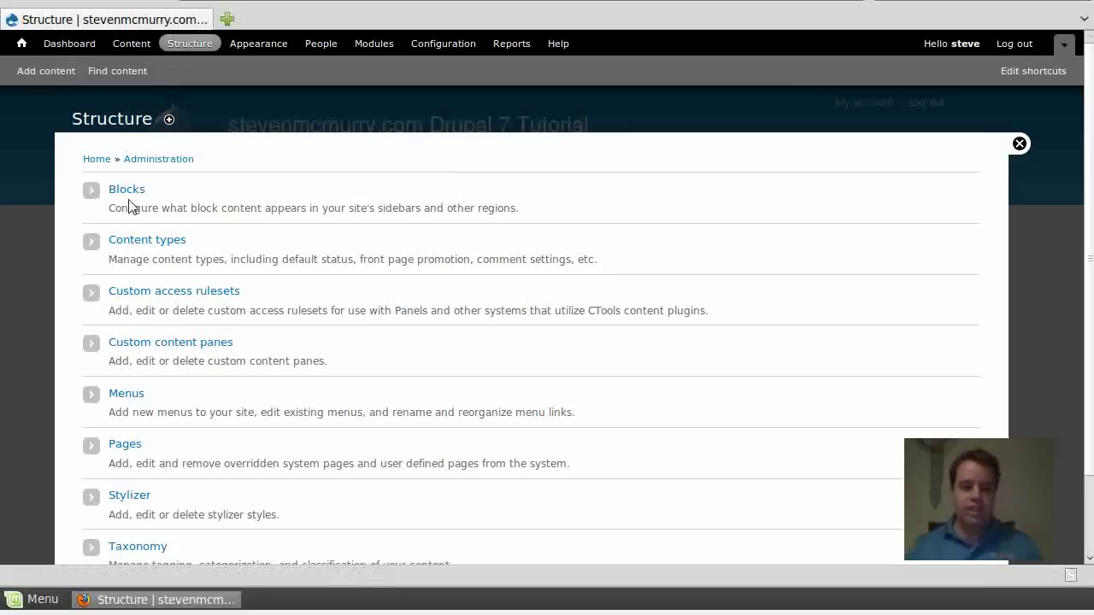
pyautogui.click(126, 191)
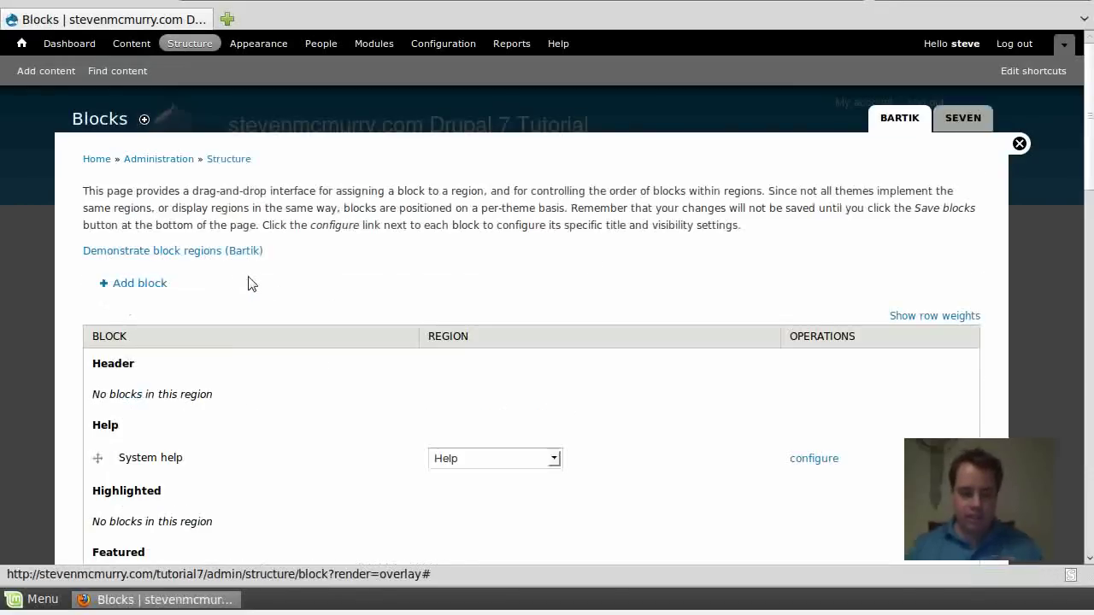
pyautogui.scroll(-10, 254, 337)
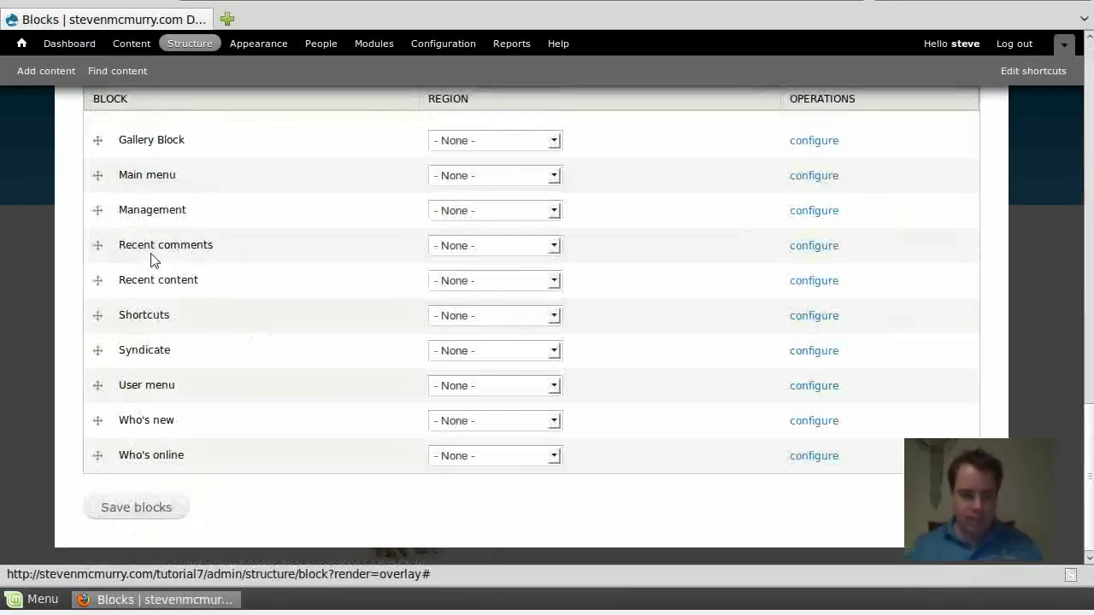
pyautogui.scroll(1, 385, 224)
pyautogui.click(461, 186)
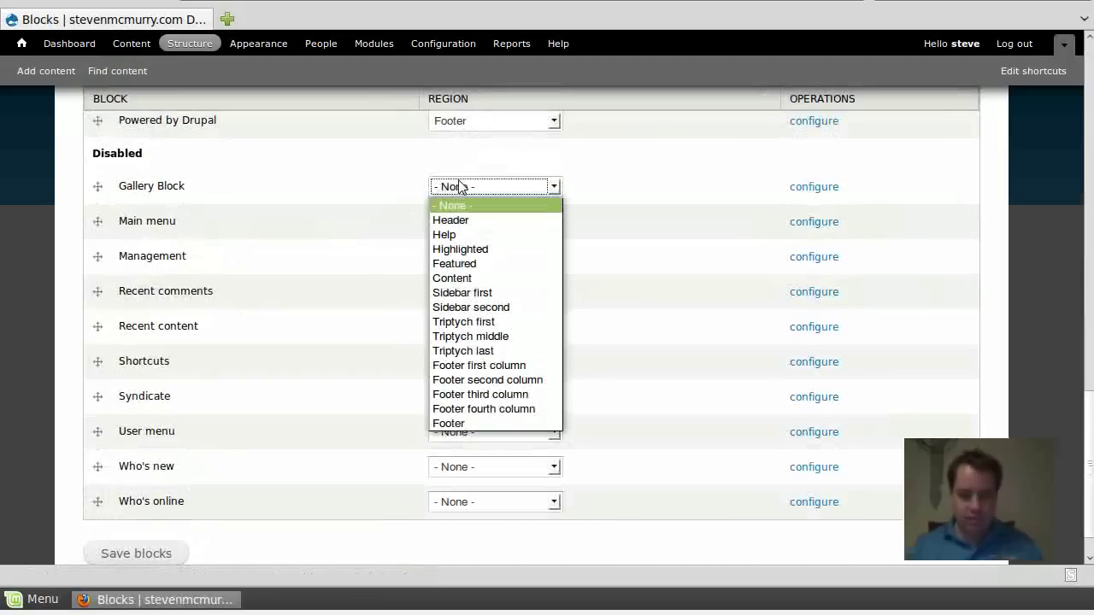
pyautogui.click(508, 286)
pyautogui.scroll(-2, 316, 402)
pyautogui.click(150, 515)
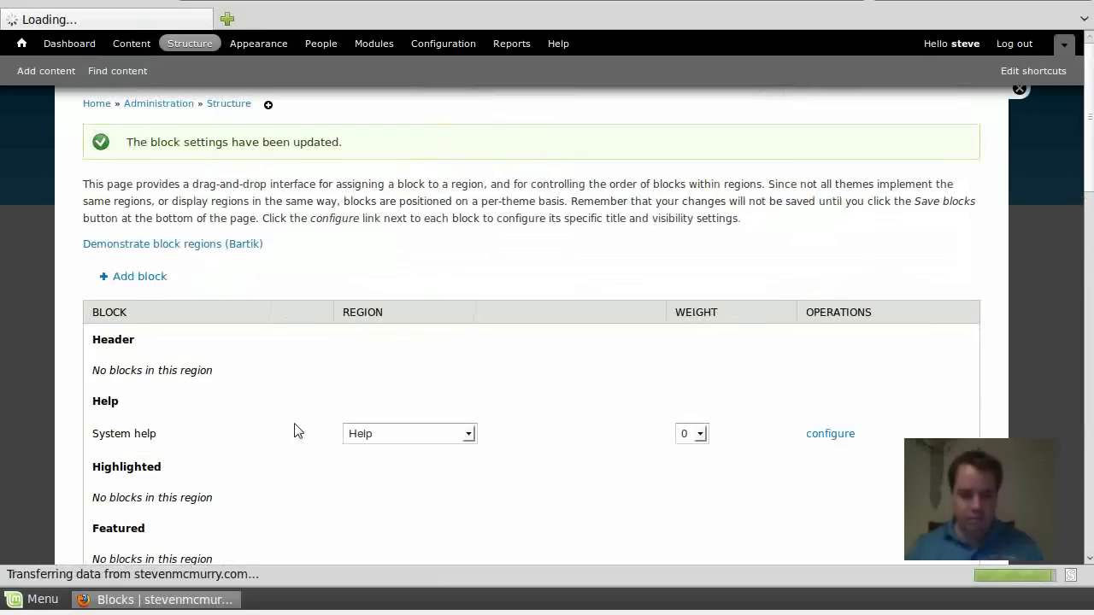
# Review the updated block layout, then go back to the site's front page
pyautogui.scroll(-5, 287, 432)
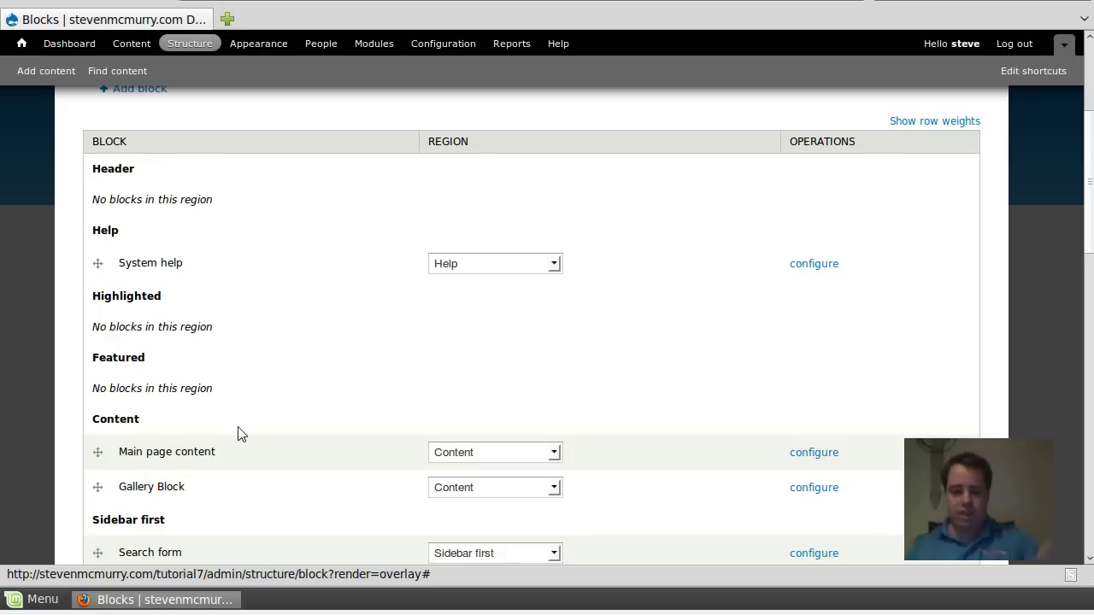
pyautogui.scroll(-10, 241, 424)
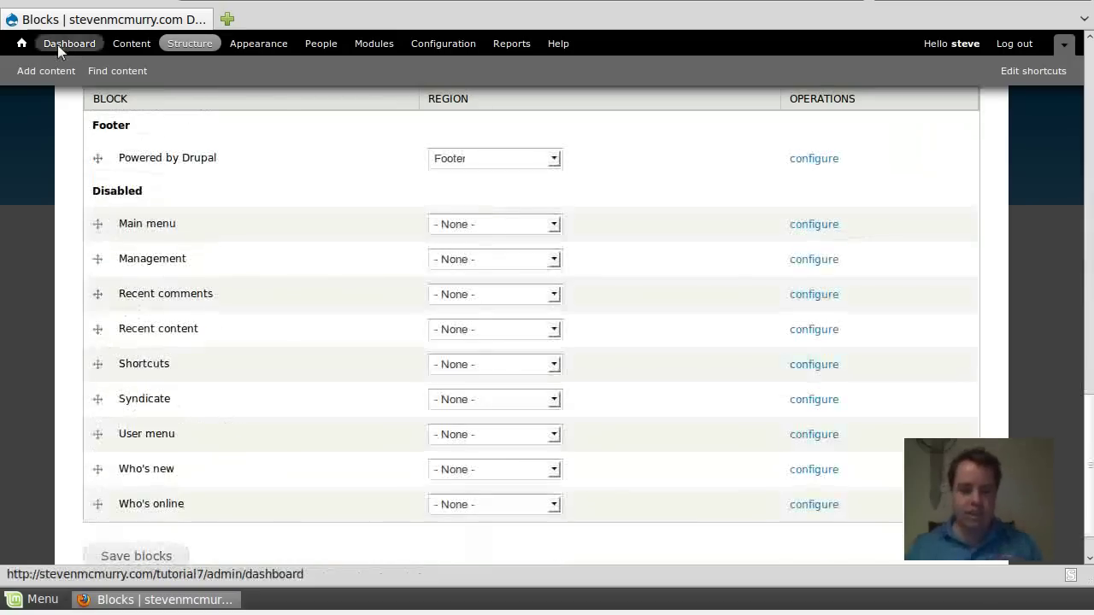
pyautogui.click(28, 47)
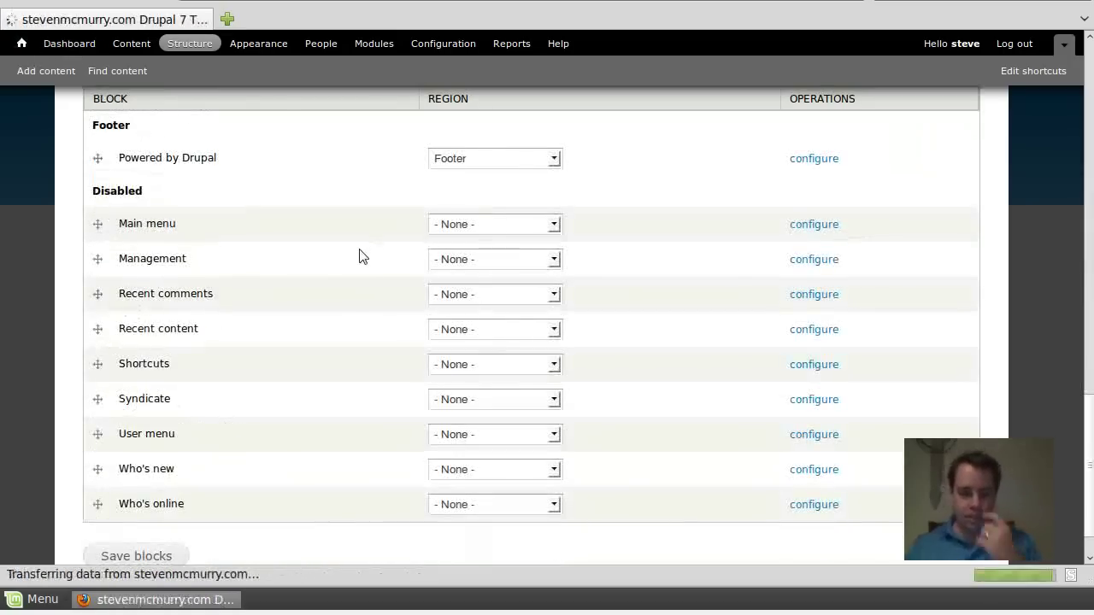
# Open the Awesome Photos node page from the front page
pyautogui.scroll(-10, 492, 336)
pyautogui.scroll(10, 524, 345)
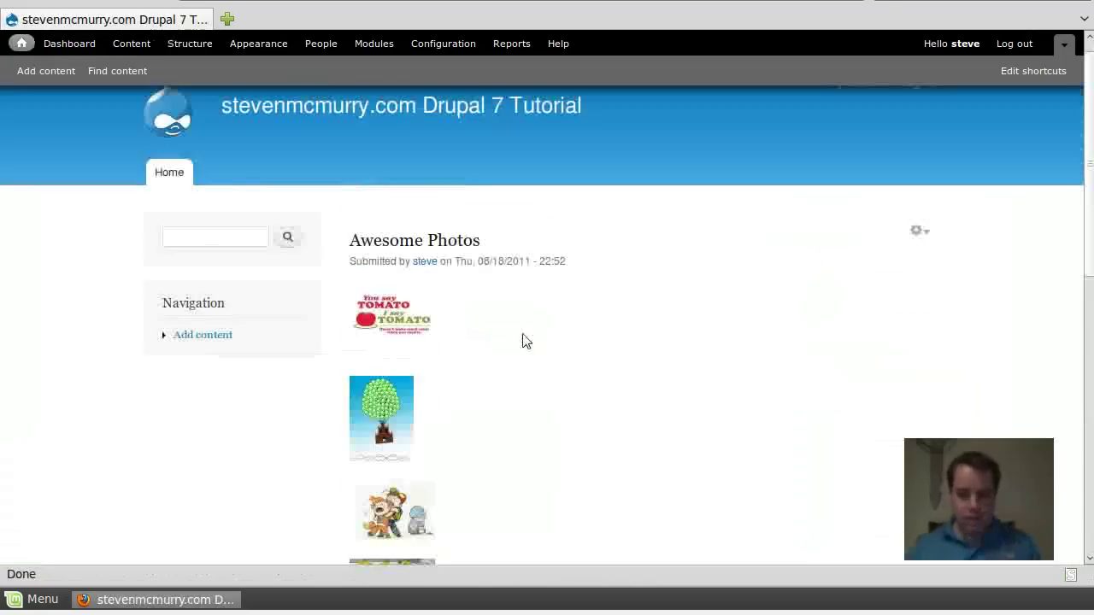
pyautogui.scroll(-10, 481, 262)
pyautogui.scroll(10, 474, 260)
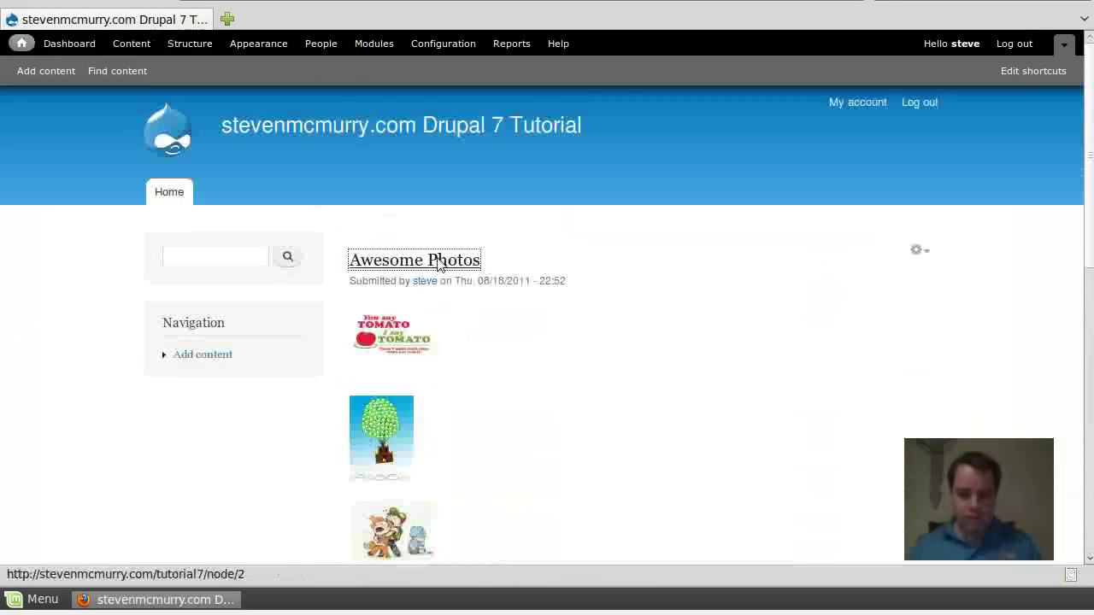
pyautogui.click(468, 259)
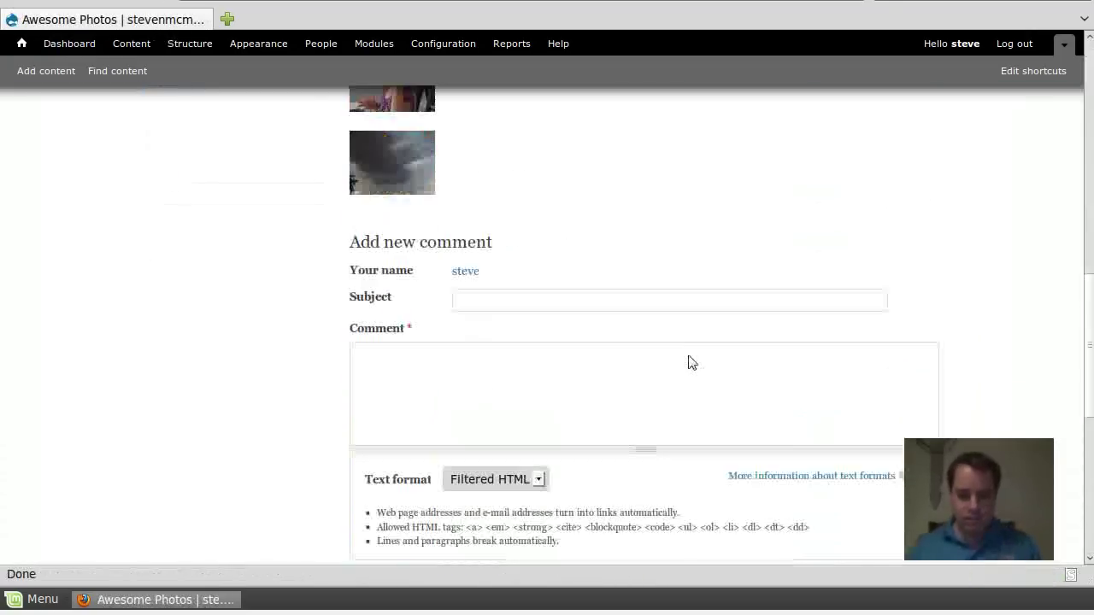
# Reload Awesome Photos and check the seven-thumbnail Gallery Block grid below the comment form
pyautogui.scroll(-10, 688, 360)
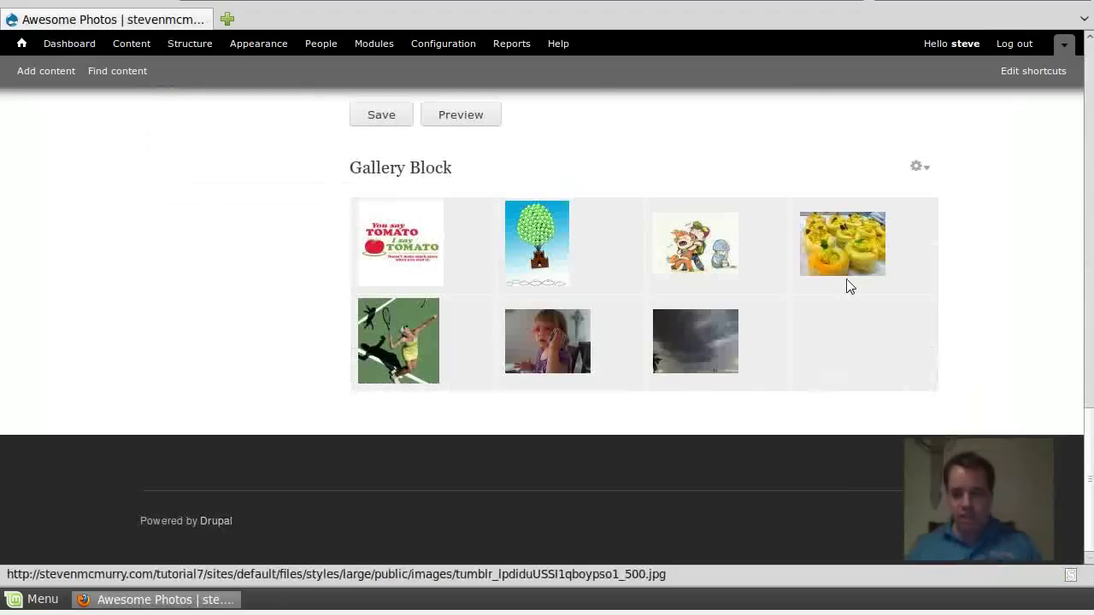
pyautogui.press('F5')
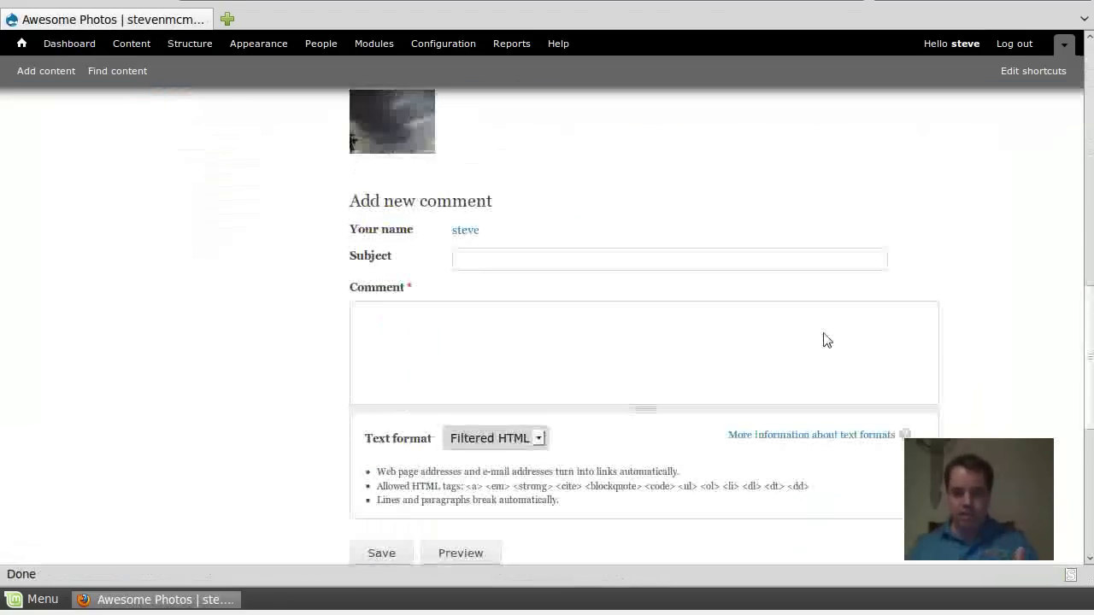
pyautogui.scroll(-5, 823, 340)
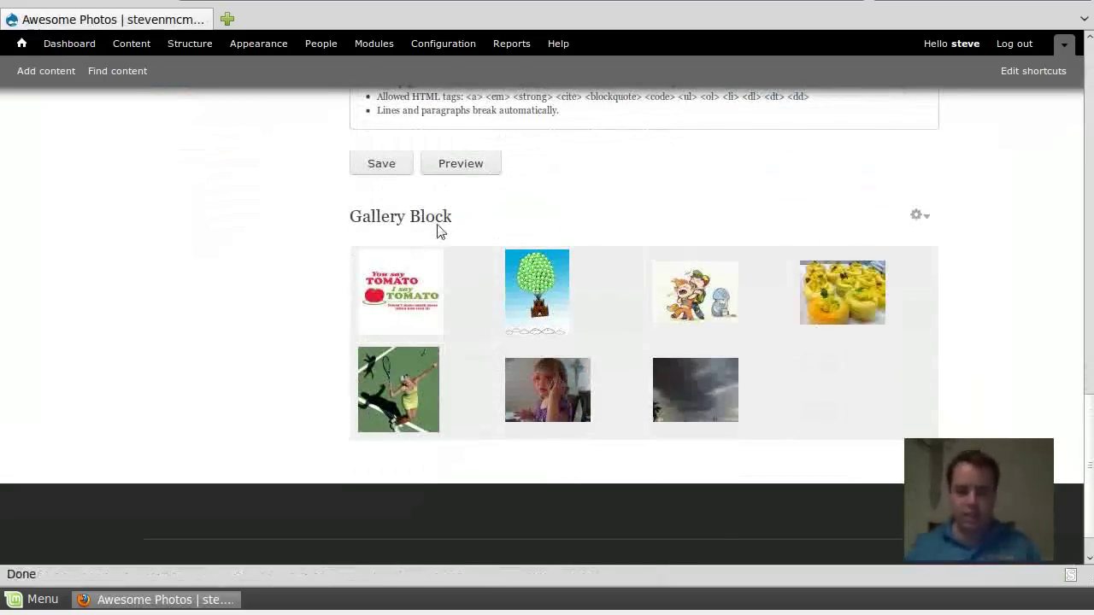
pyautogui.scroll(10, 433, 231)
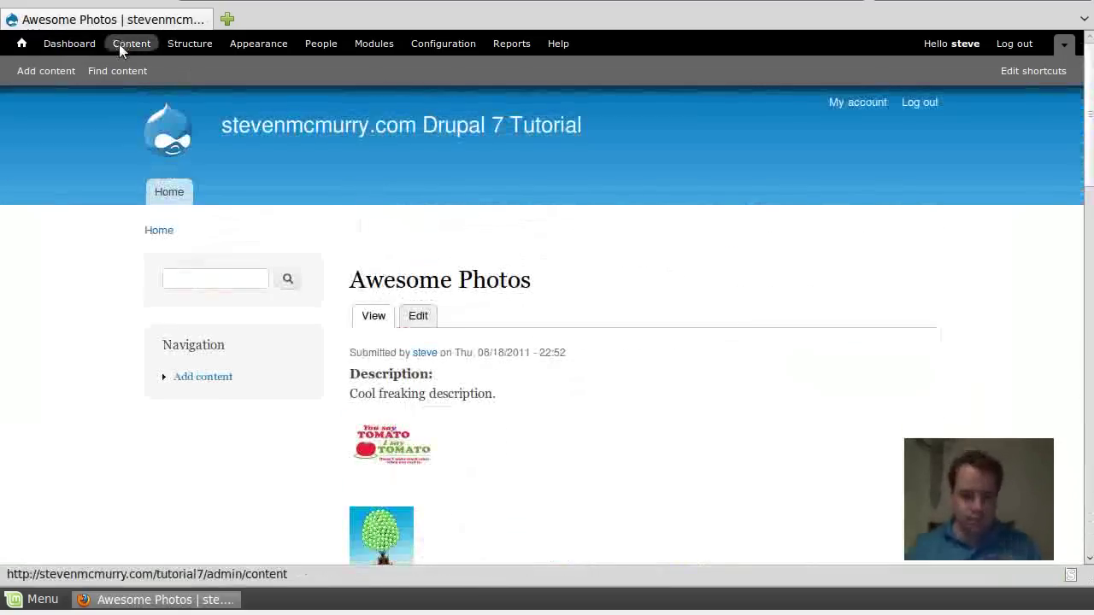
pyautogui.click(184, 47)
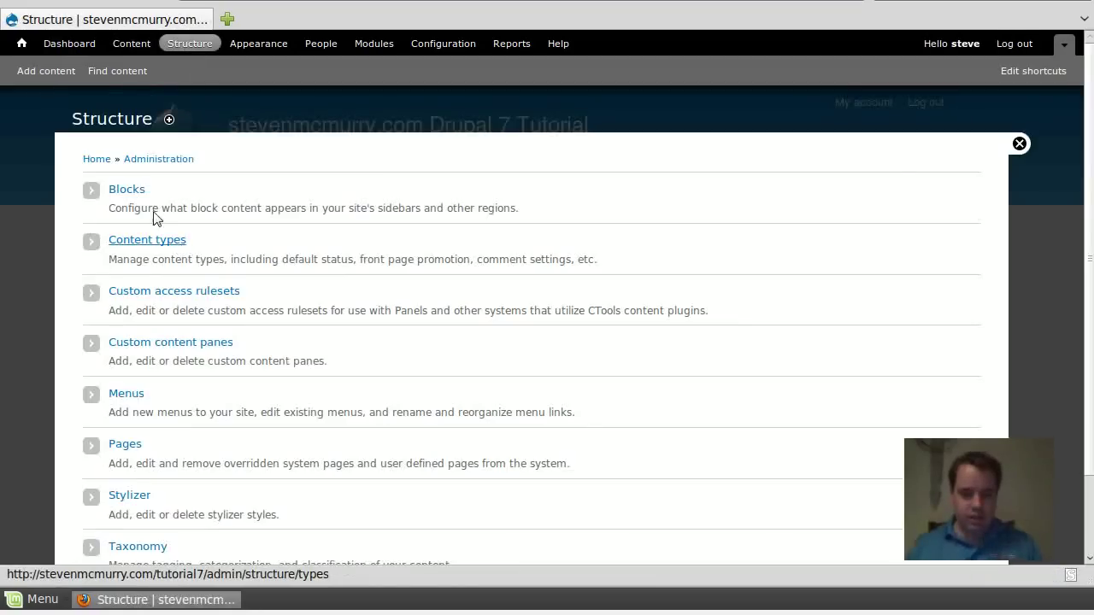
# Drag Gallery Block above Main page content in the Content region and save the blocks
pyautogui.click(137, 195)
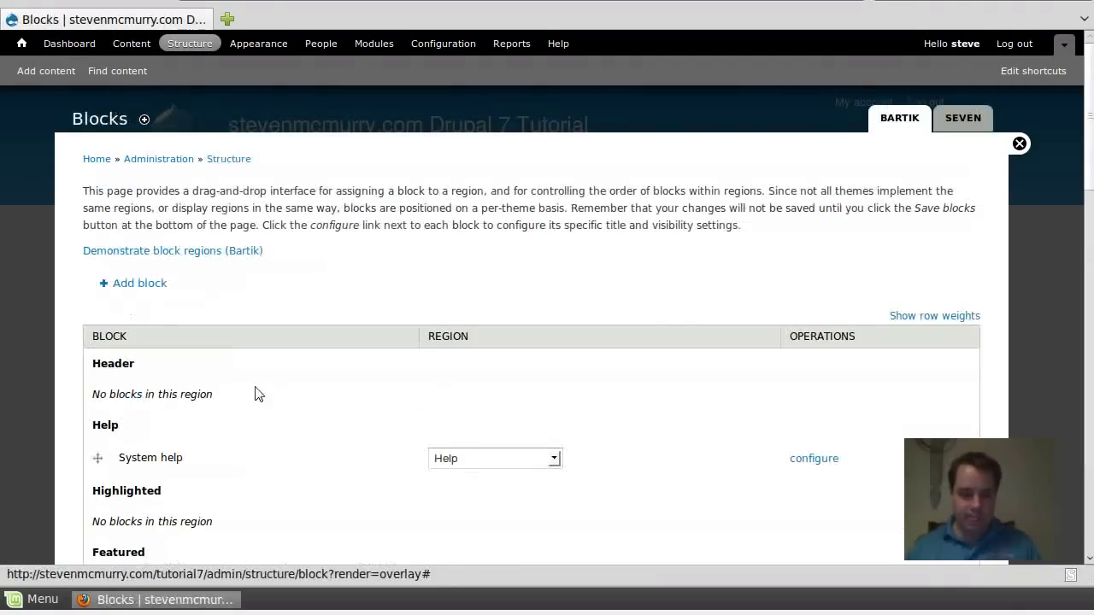
pyautogui.scroll(-10, 256, 391)
pyautogui.scroll(1, 274, 222)
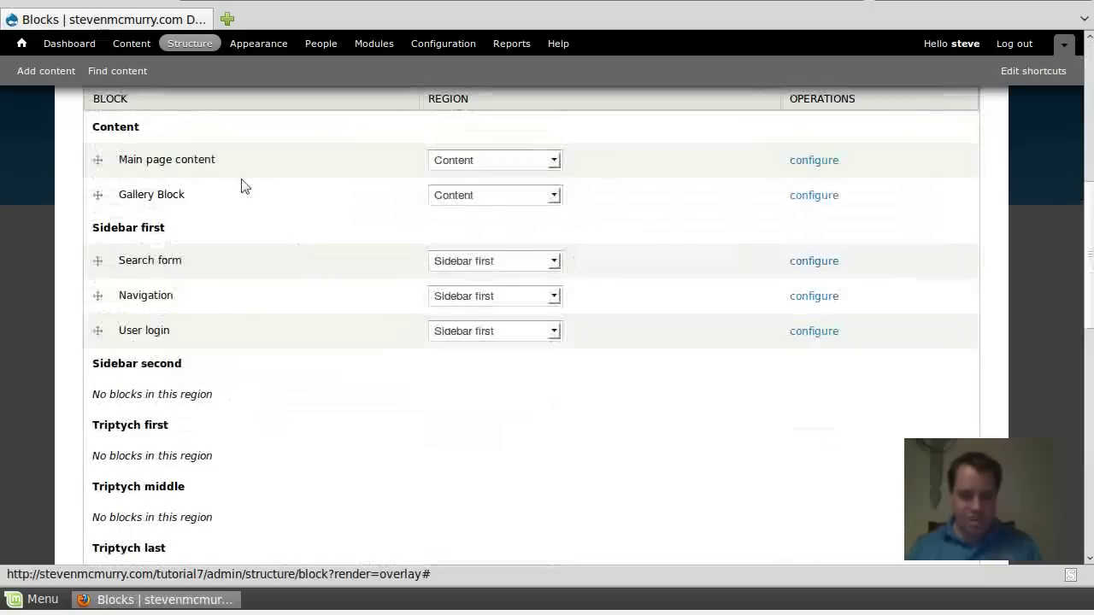
pyautogui.moveTo(97, 197); pyautogui.dragTo(105, 168)
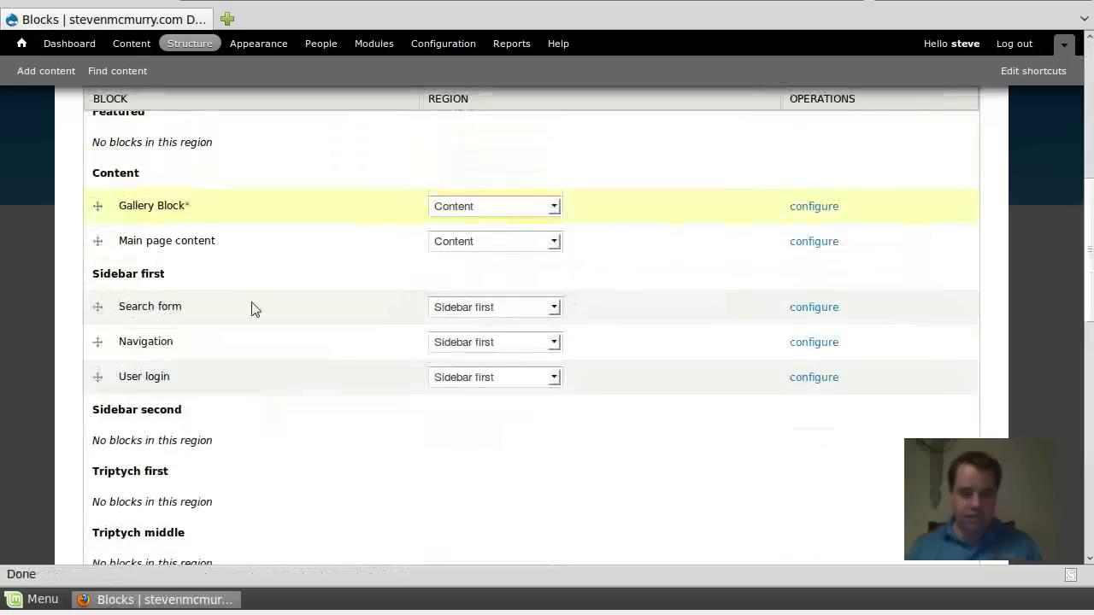
pyautogui.scroll(-10, 248, 333)
pyautogui.scroll(-1, 153, 487)
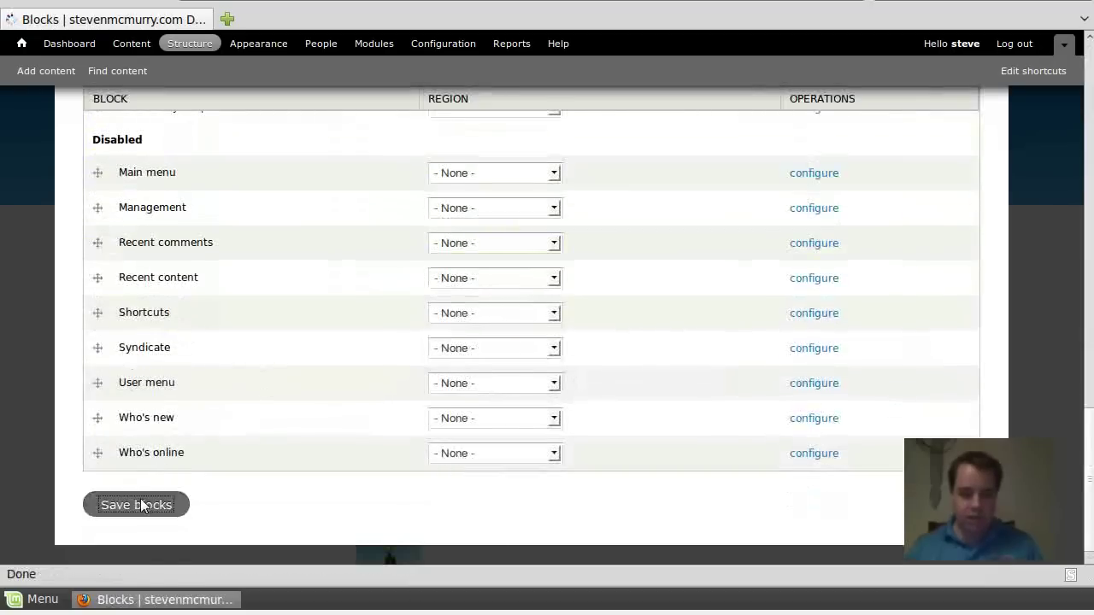
pyautogui.click(141, 504)
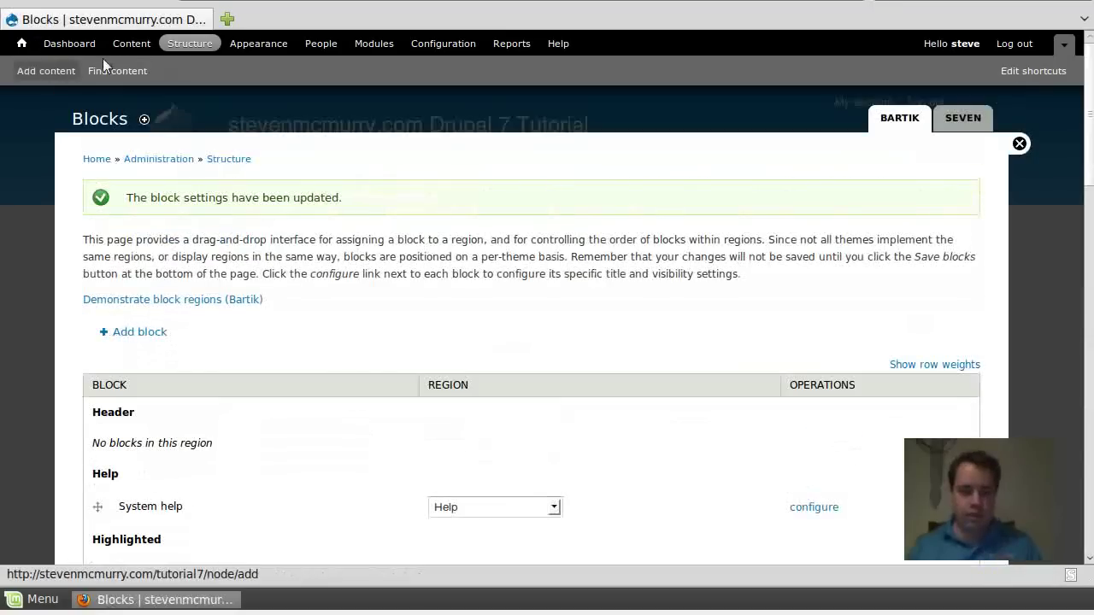
pyautogui.click(132, 44)
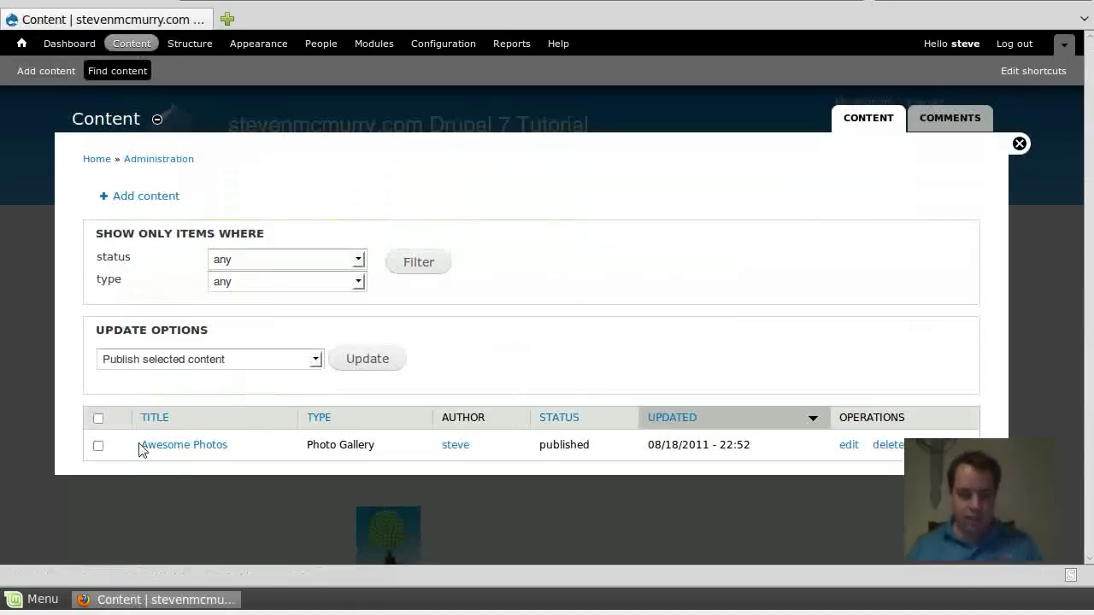
pyautogui.click(183, 455)
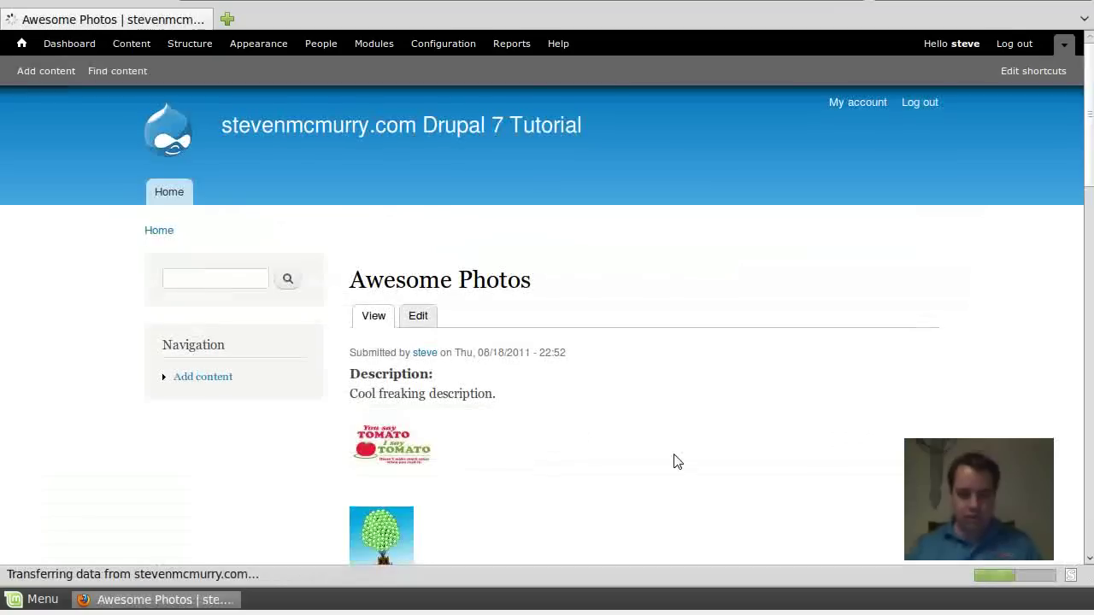
pyautogui.scroll(-5, 690, 427)
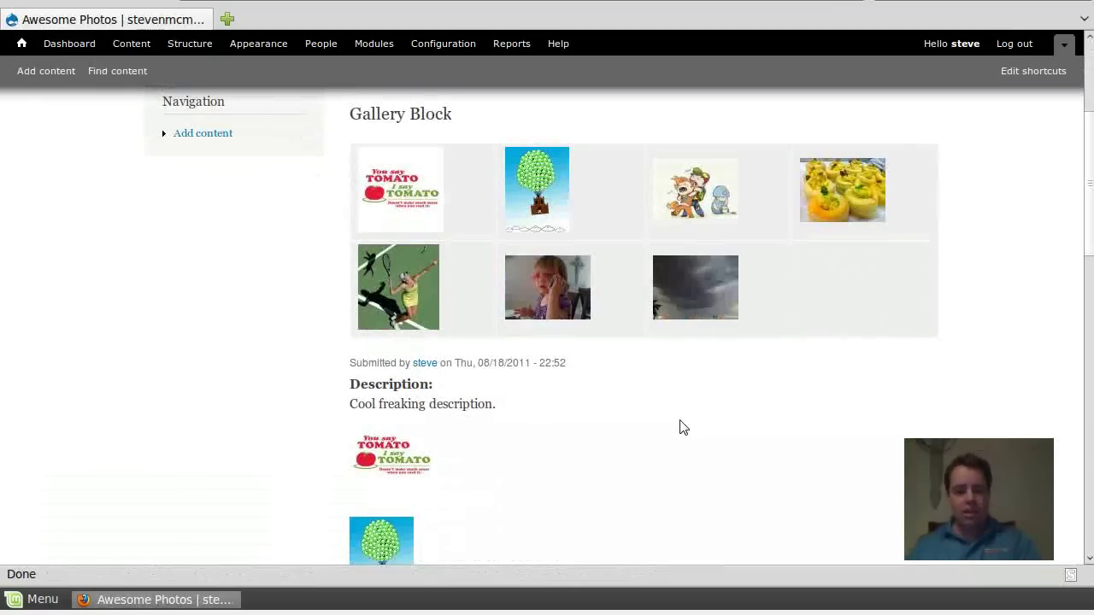
pyautogui.scroll(4, 686, 434)
pyautogui.scroll(-7, 481, 405)
pyautogui.scroll(-10, 441, 346)
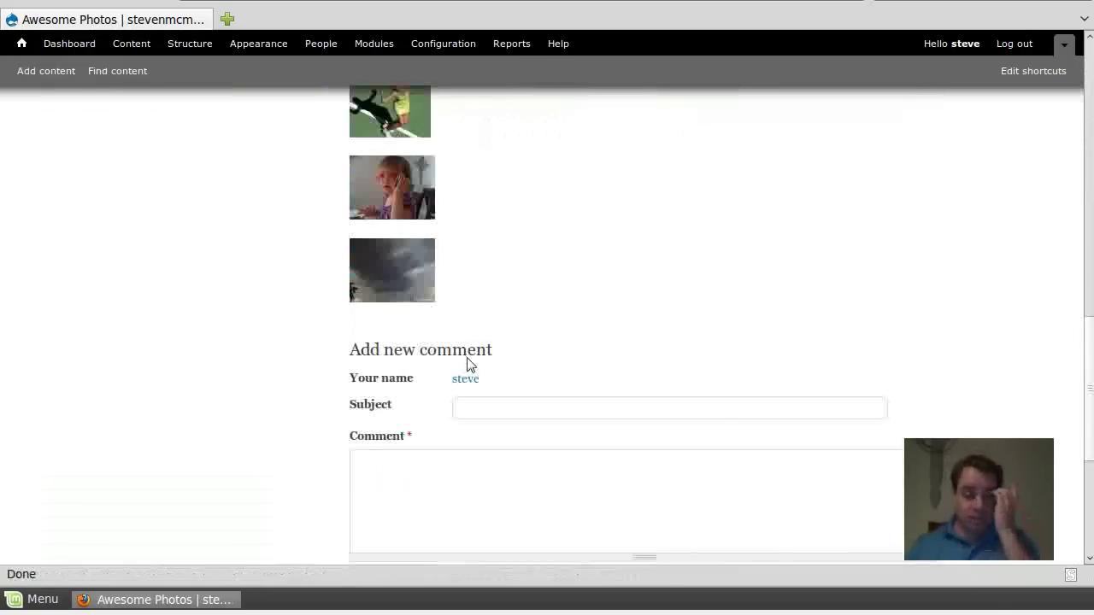
pyautogui.scroll(15, 469, 374)
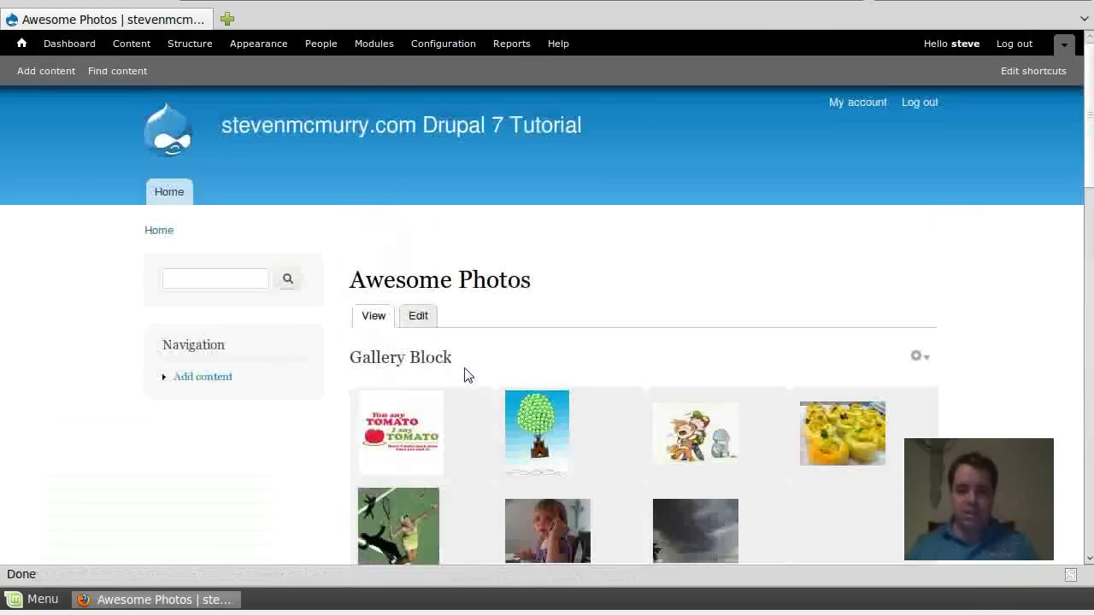
pyautogui.click(157, 45)
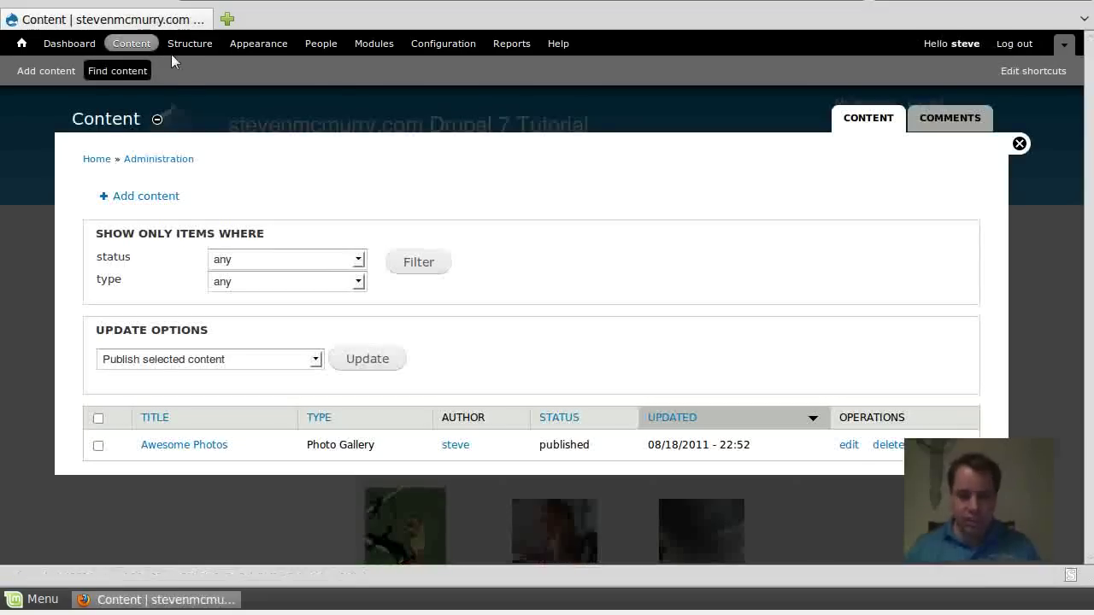
# Open Manage display for the Photo Gallery content type and adjust the Photos field format
pyautogui.click(197, 43)
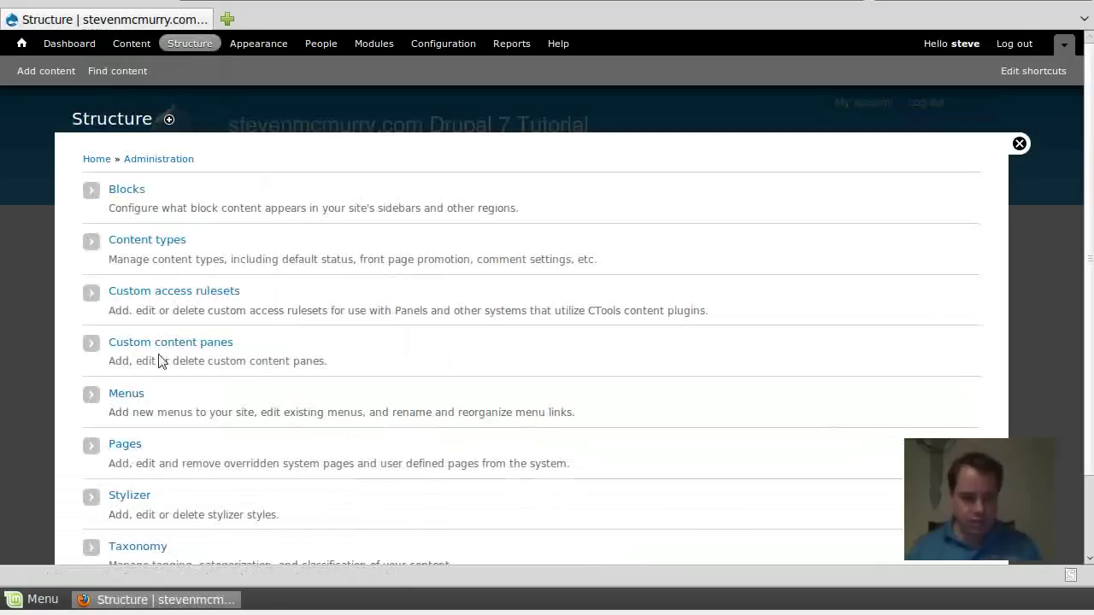
pyautogui.click(149, 251)
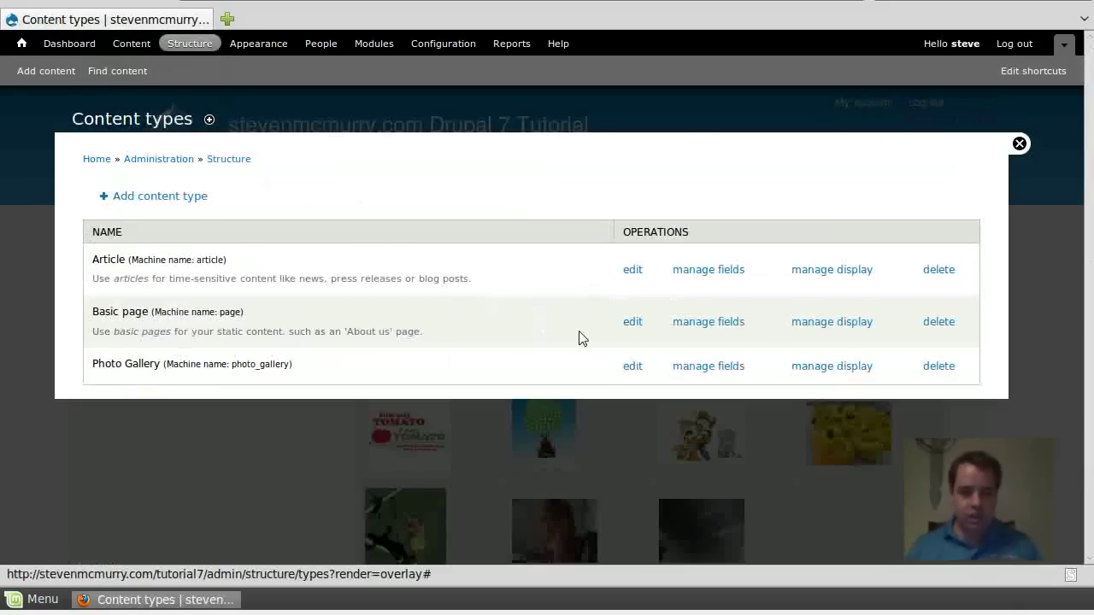
pyautogui.click(839, 370)
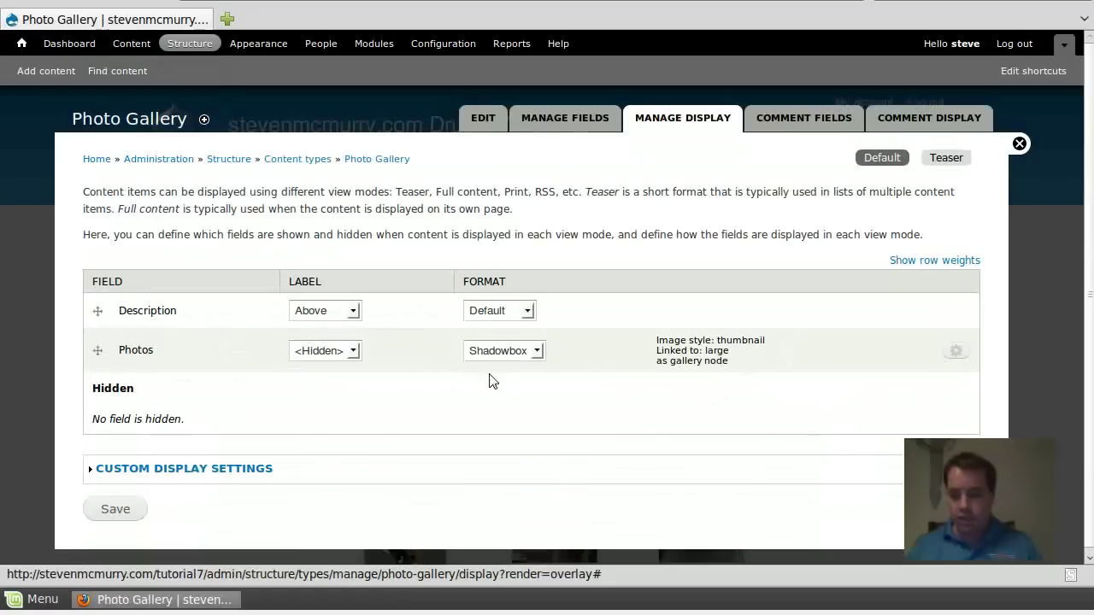
pyautogui.click(535, 352)
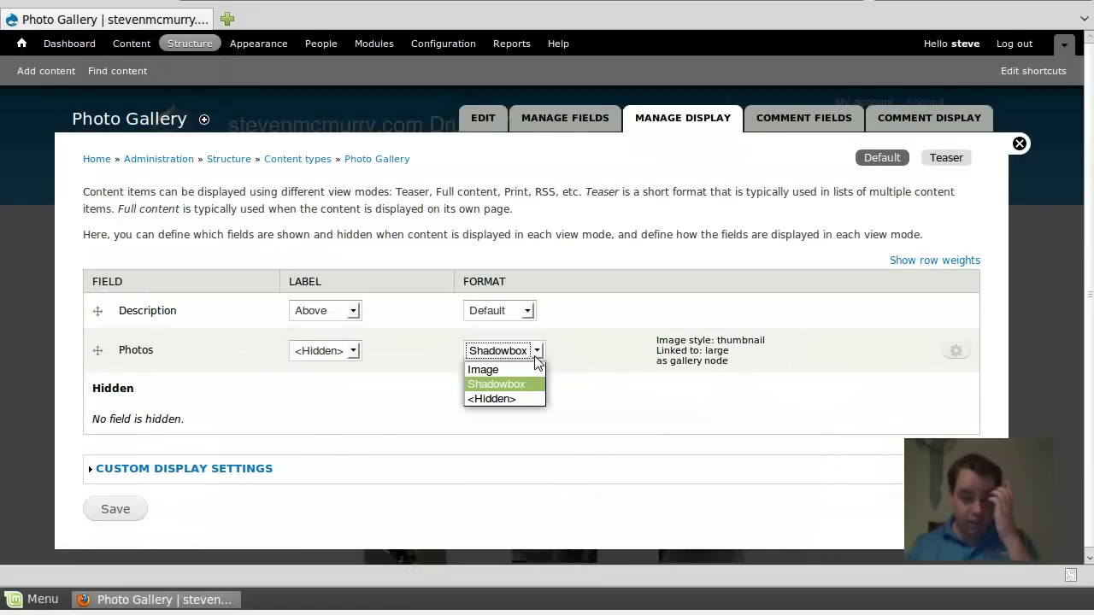
pyautogui.click(520, 395)
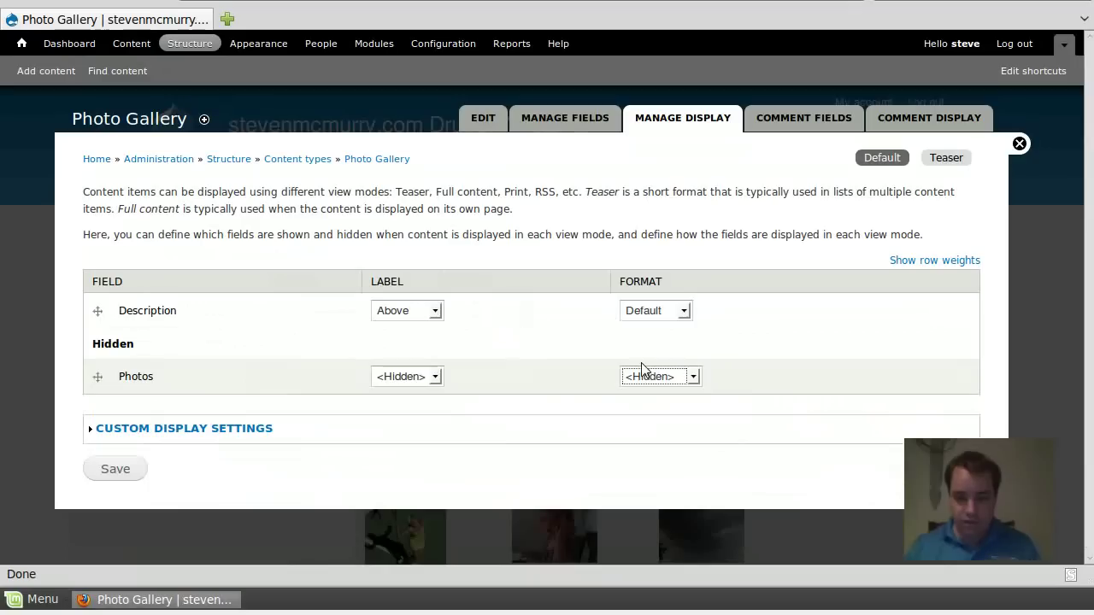
# Move Photos to Hidden in the Teaser display, save, and return to Awesome Photos
pyautogui.click(946, 159)
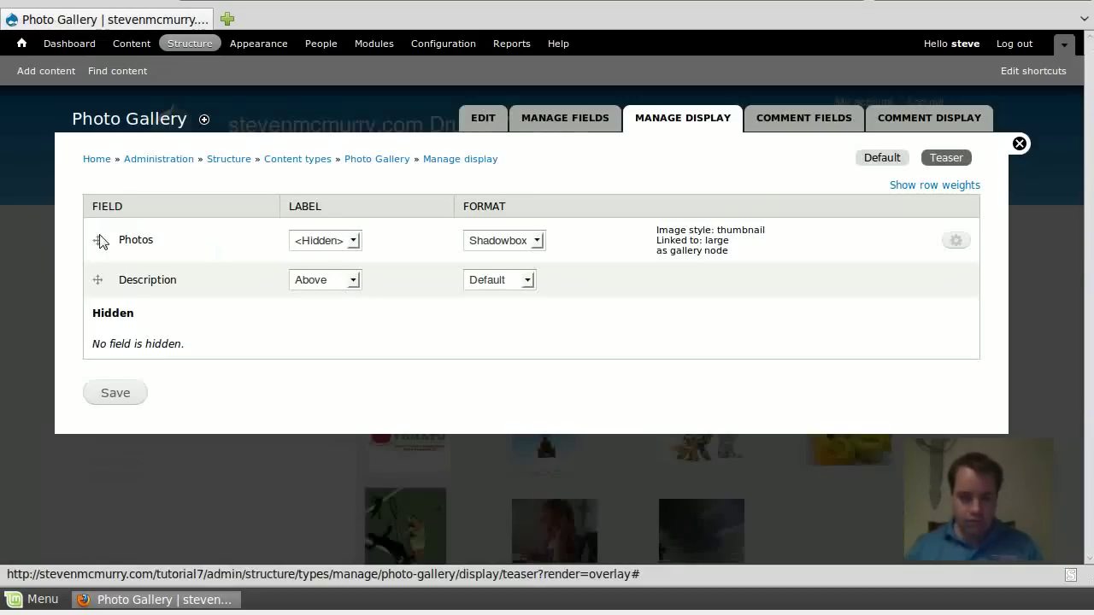
pyautogui.moveTo(99, 246); pyautogui.dragTo(111, 312)
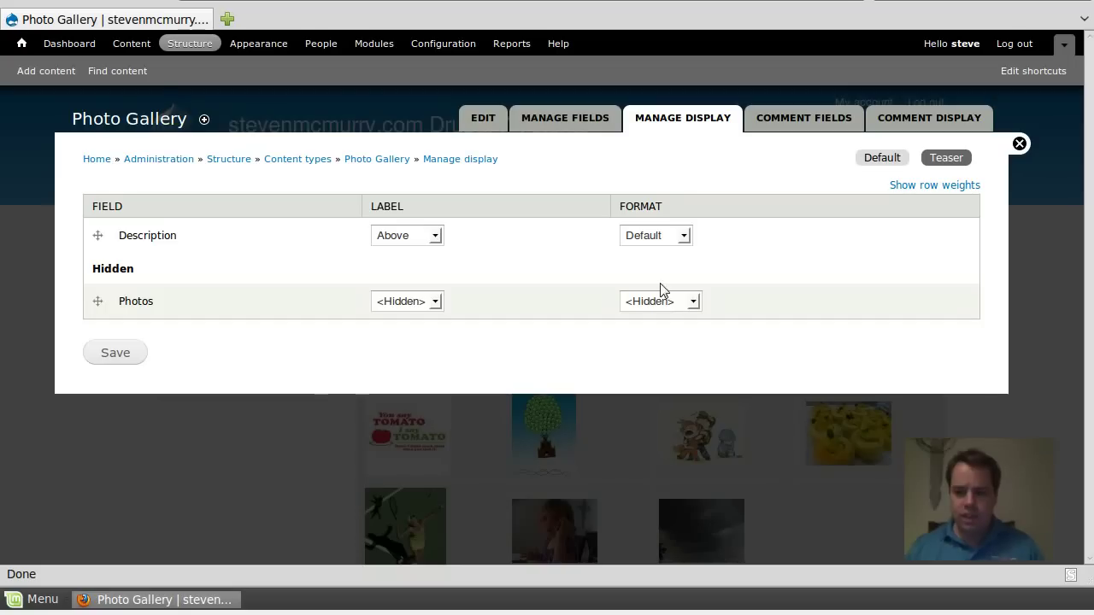
pyautogui.click(116, 353)
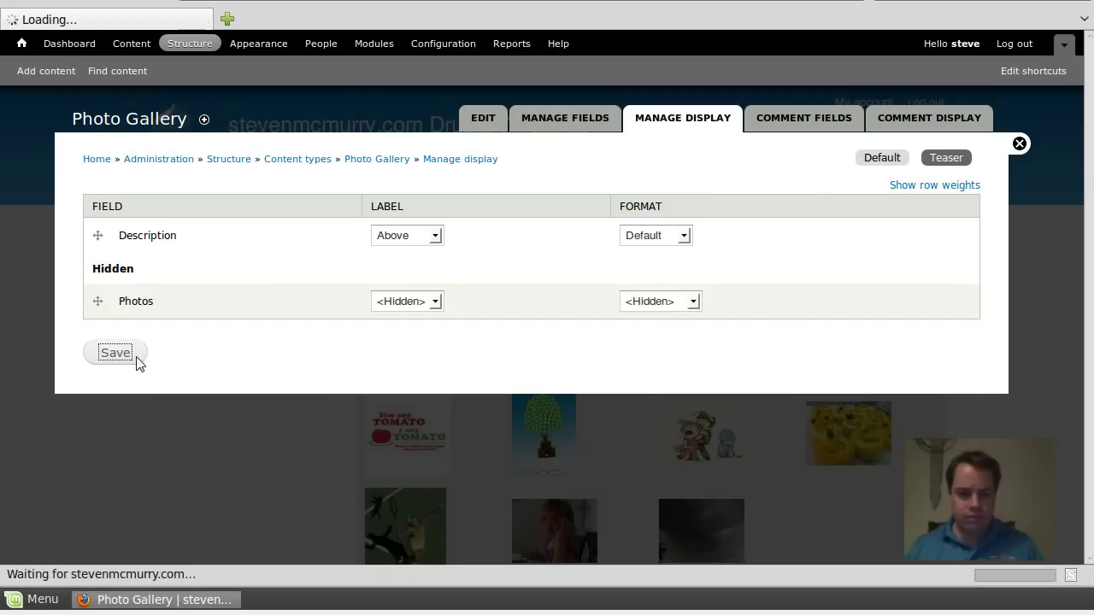
pyautogui.click(1020, 144)
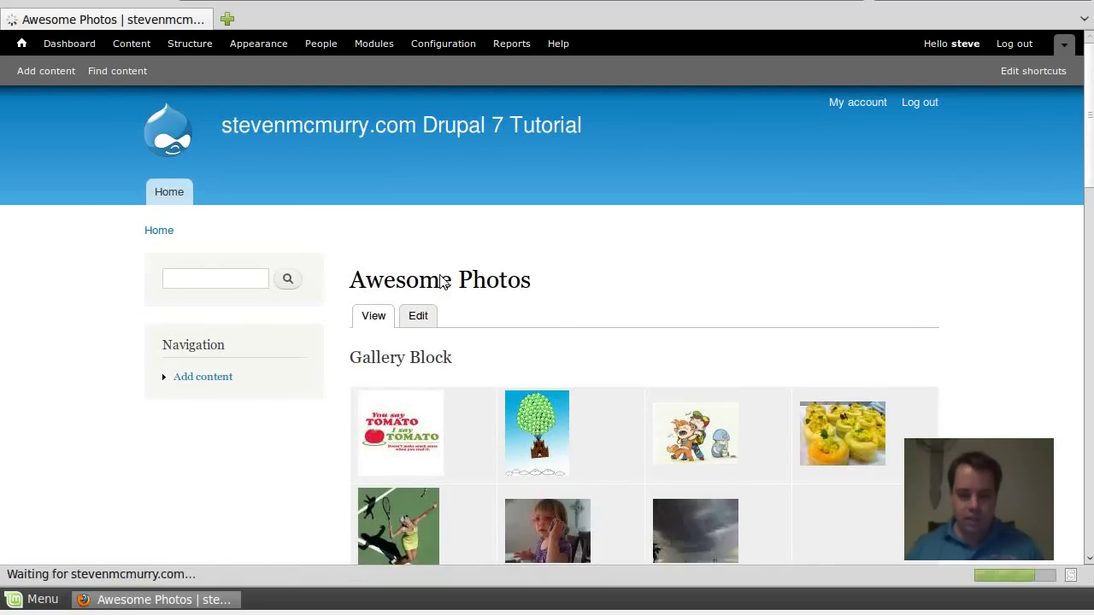
# Drag Photos into Hidden in Photo Gallery's Default display, save, and close the overlay
pyautogui.scroll(-5, 439, 282)
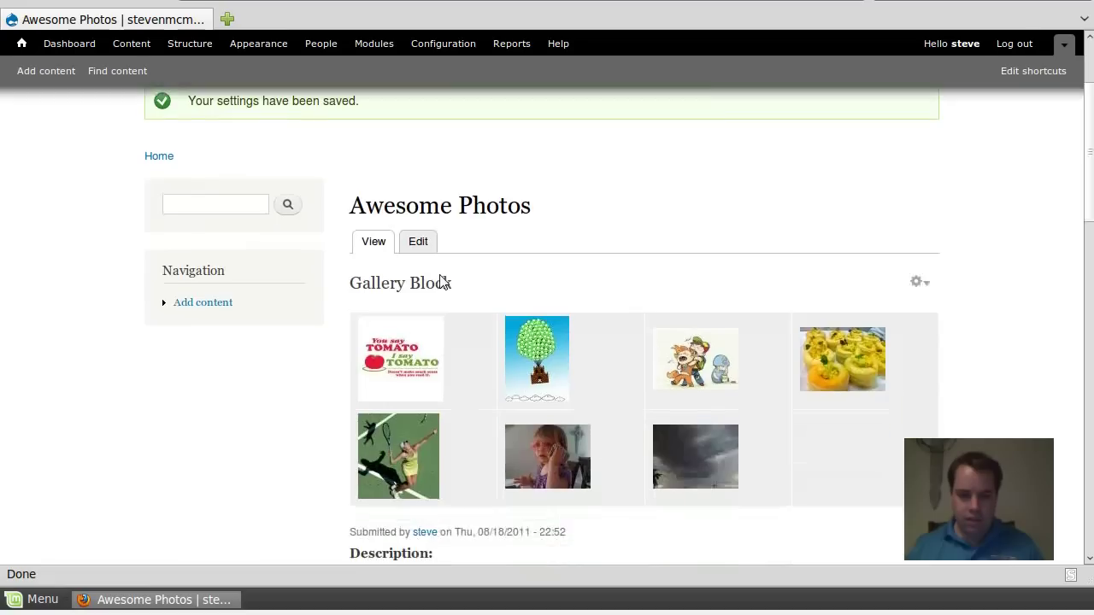
pyautogui.scroll(5, 439, 282)
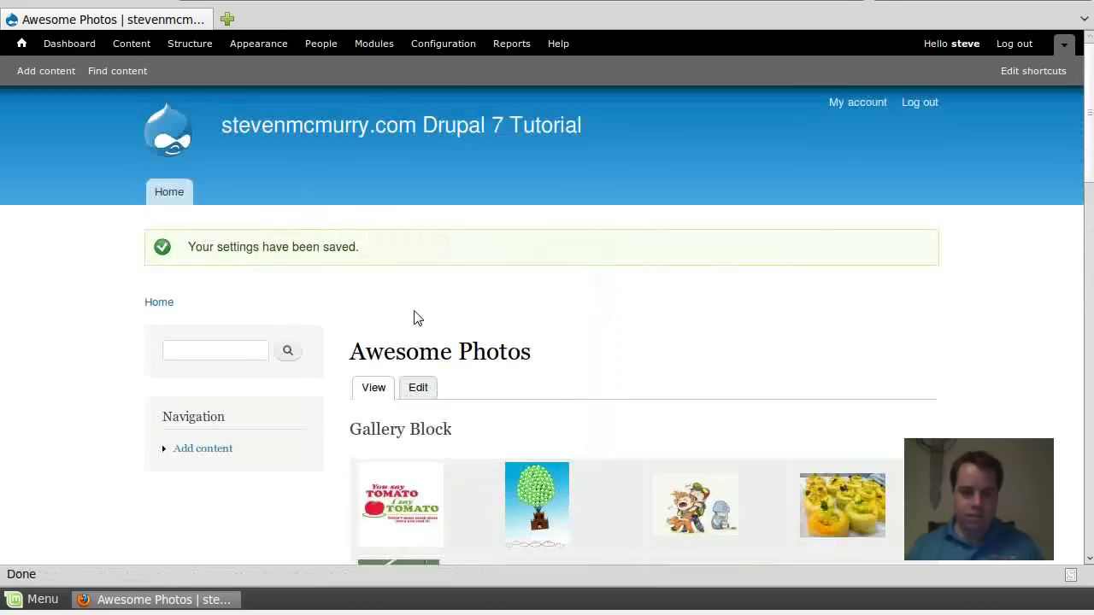
pyautogui.scroll(-5, 417, 320)
pyautogui.scroll(5, 420, 325)
pyautogui.click(192, 42)
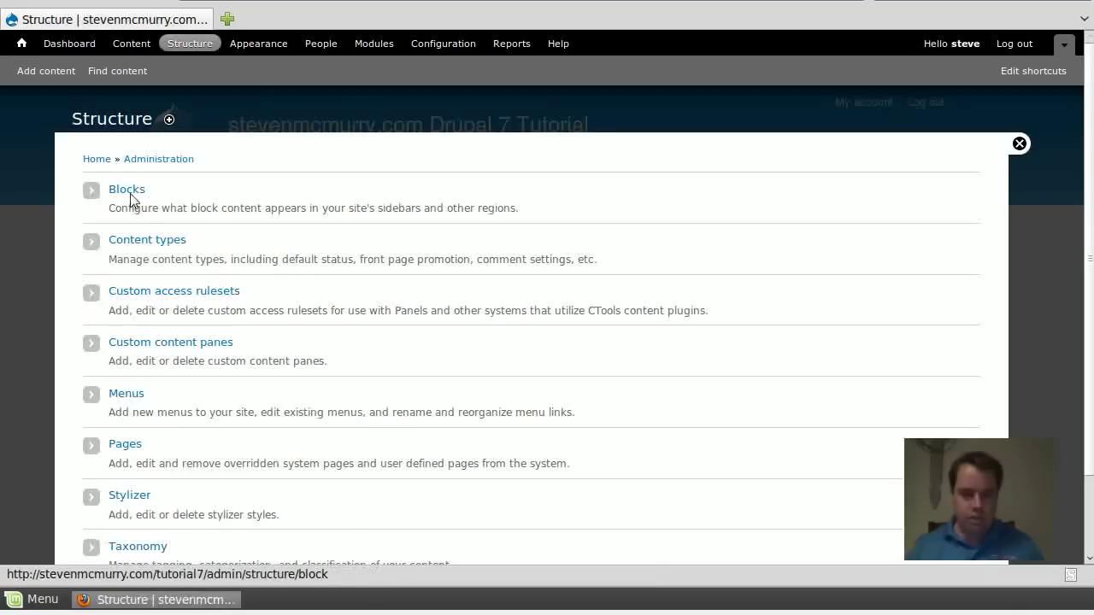
pyautogui.click(157, 242)
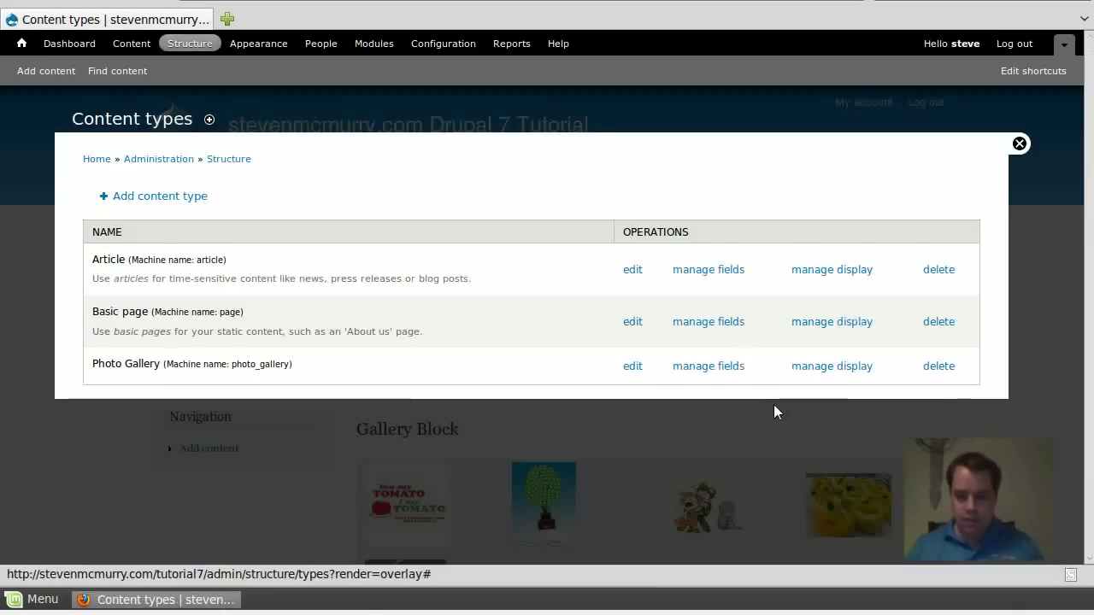
pyautogui.click(833, 369)
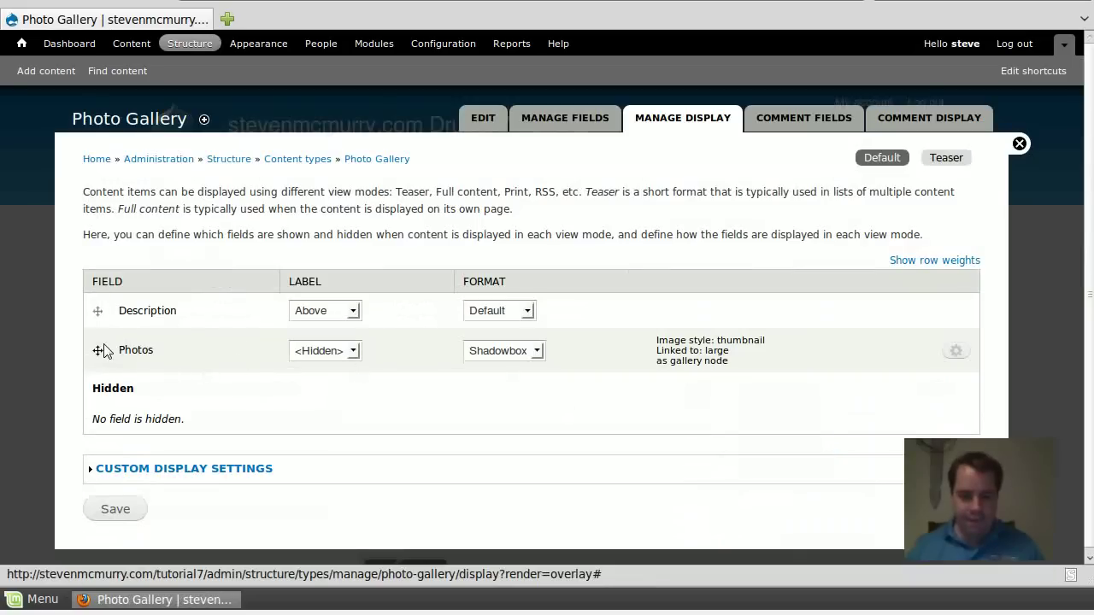
pyautogui.moveTo(102, 351); pyautogui.dragTo(182, 435)
pyautogui.click(125, 476)
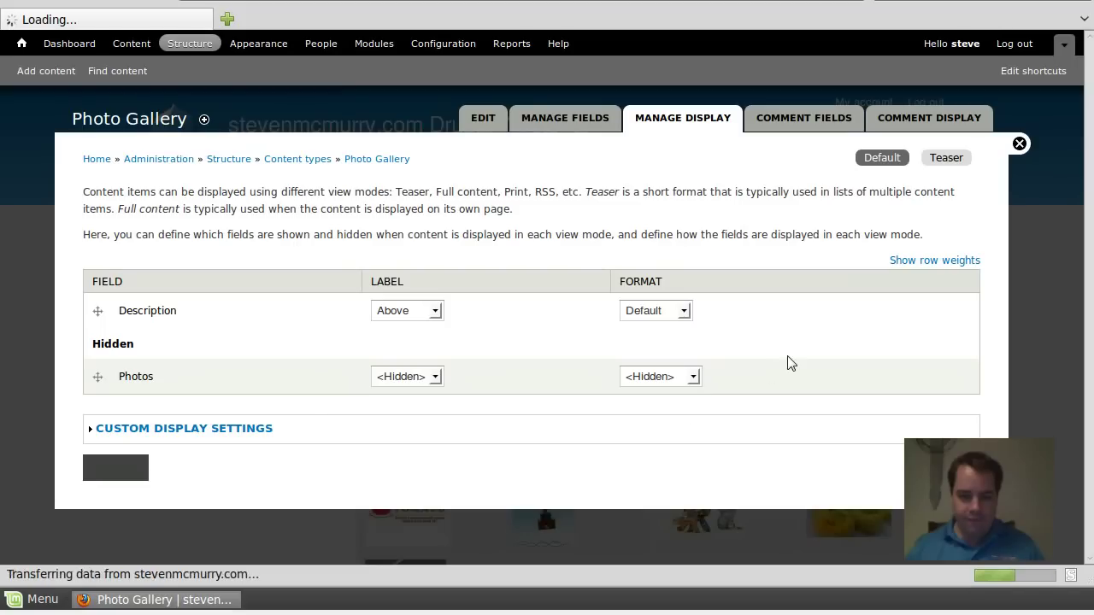
pyautogui.click(1020, 145)
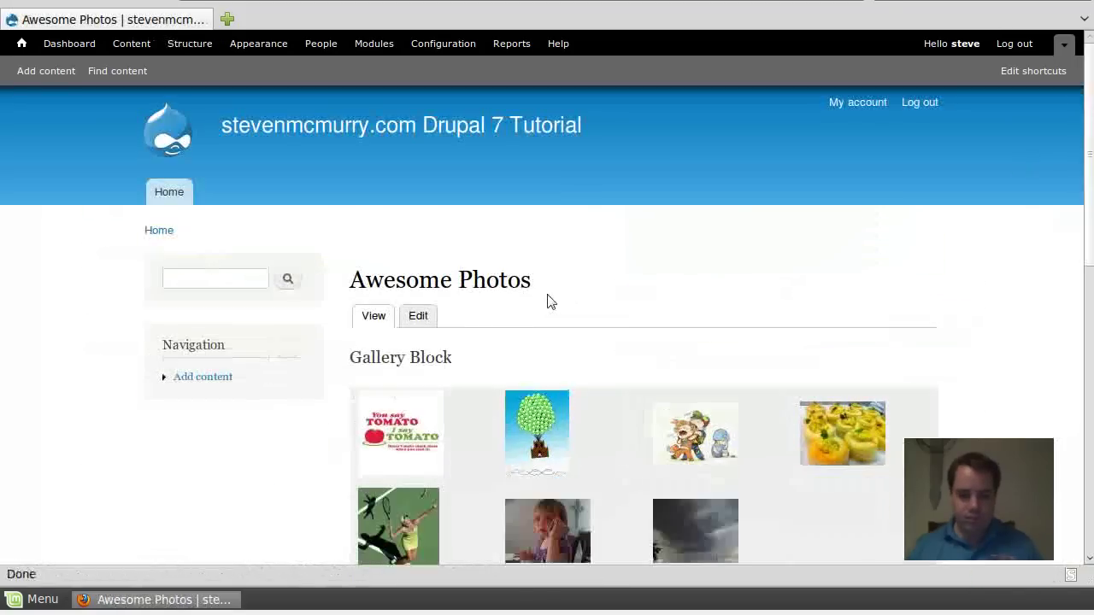
# Set the Gallery Block title to <none> in Configure block and save the block
pyautogui.scroll(-10, 551, 299)
pyautogui.scroll(-1, 564, 316)
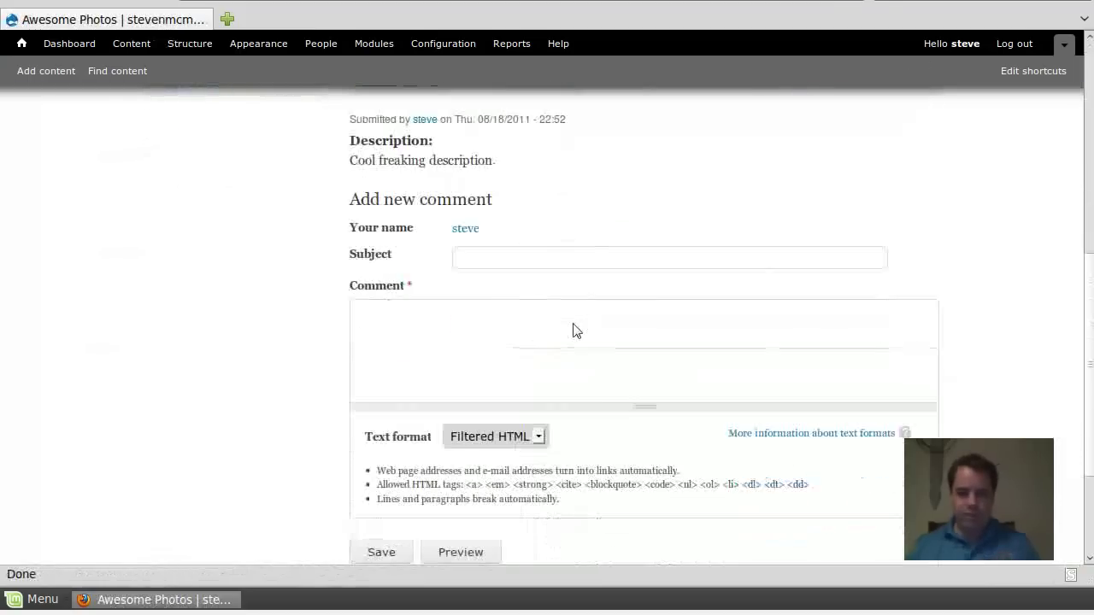
pyautogui.scroll(5, 572, 341)
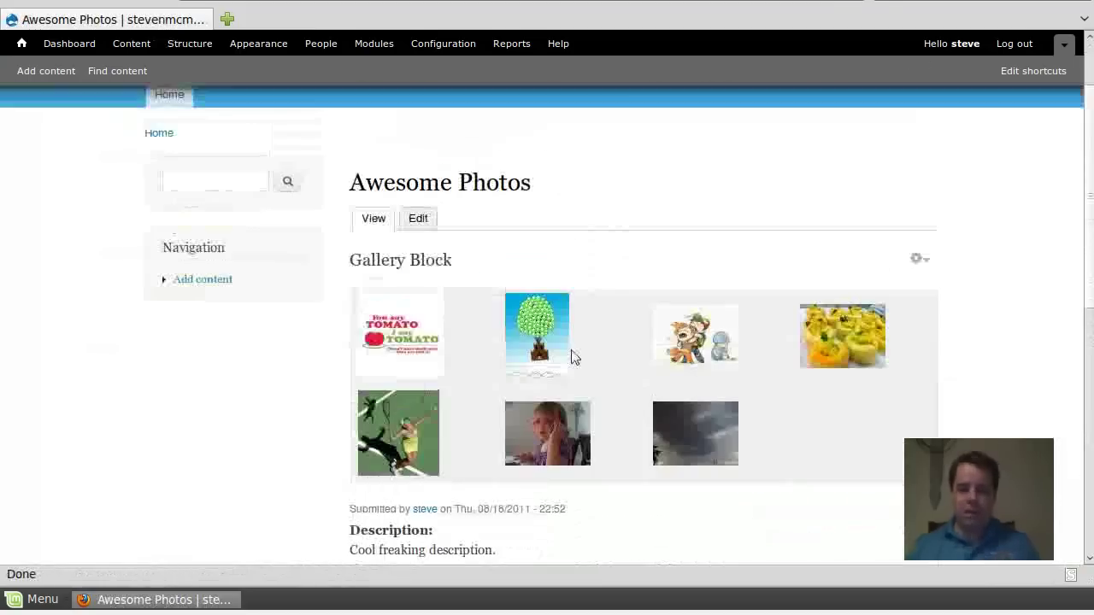
pyautogui.click(928, 260)
pyautogui.click(909, 299)
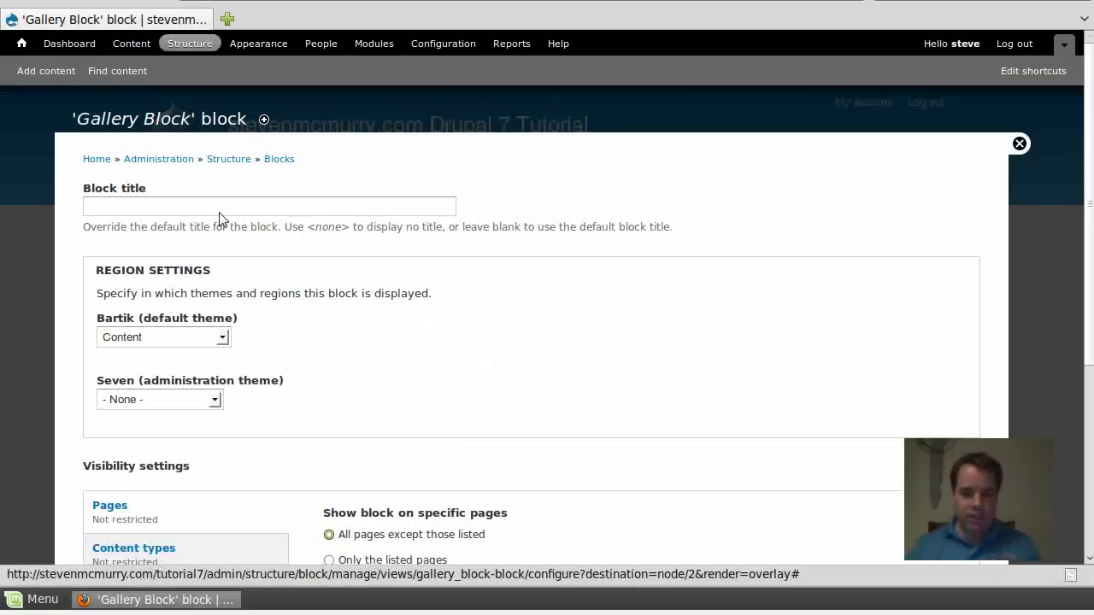
pyautogui.click(219, 213)
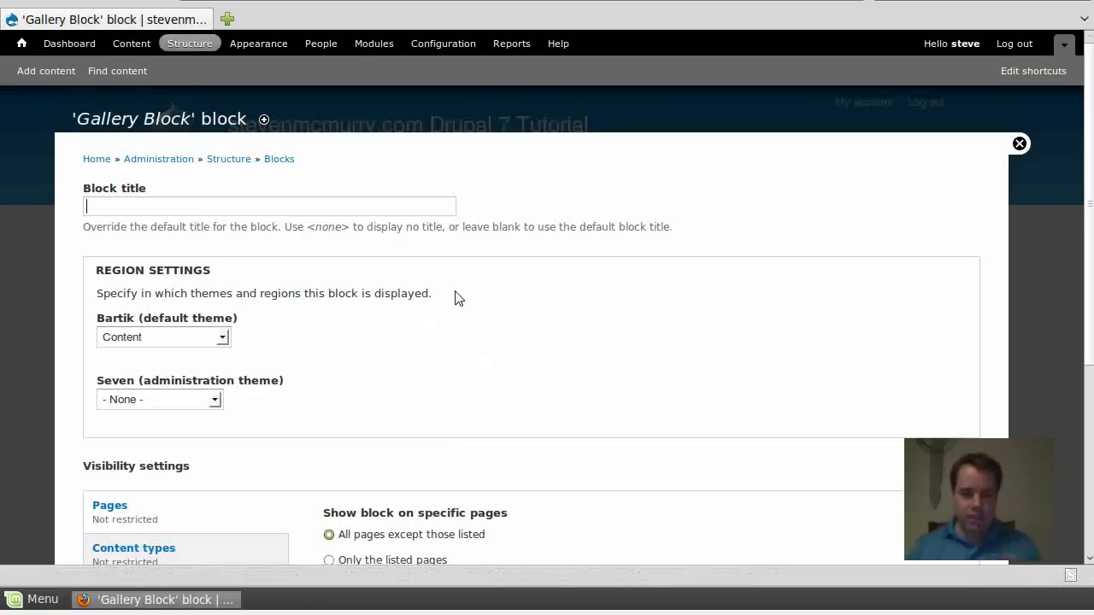
pyautogui.write('<none>')
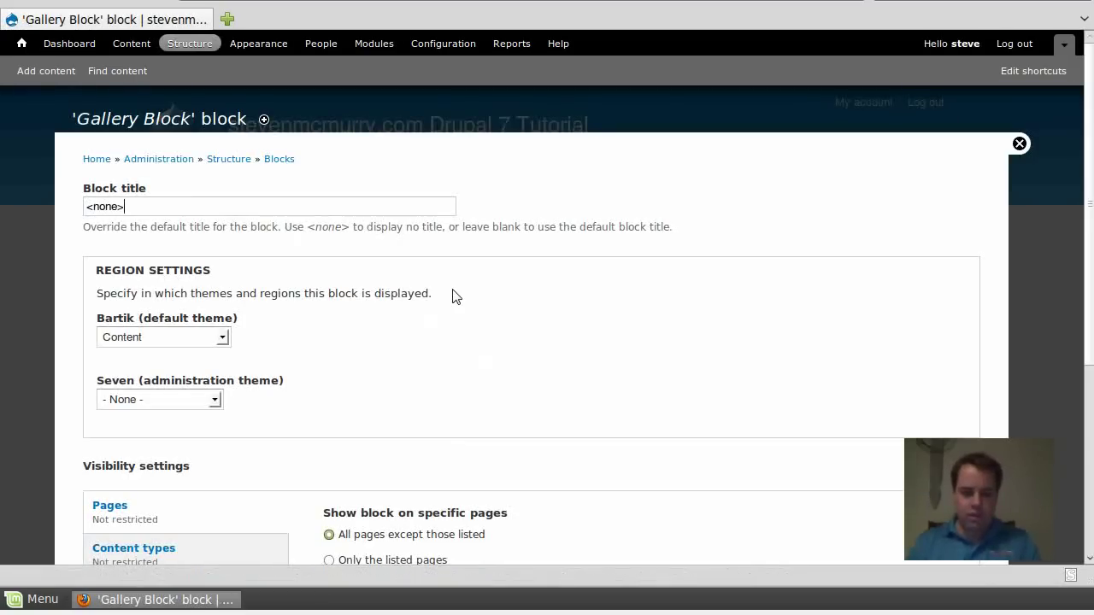
pyautogui.scroll(-5, 195, 478)
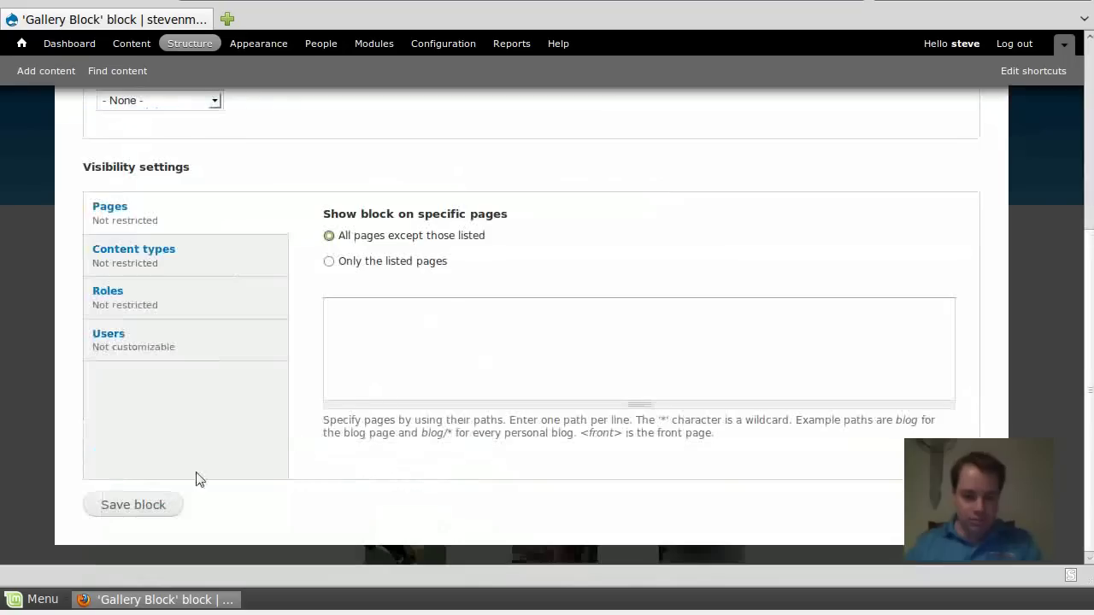
pyautogui.click(153, 505)
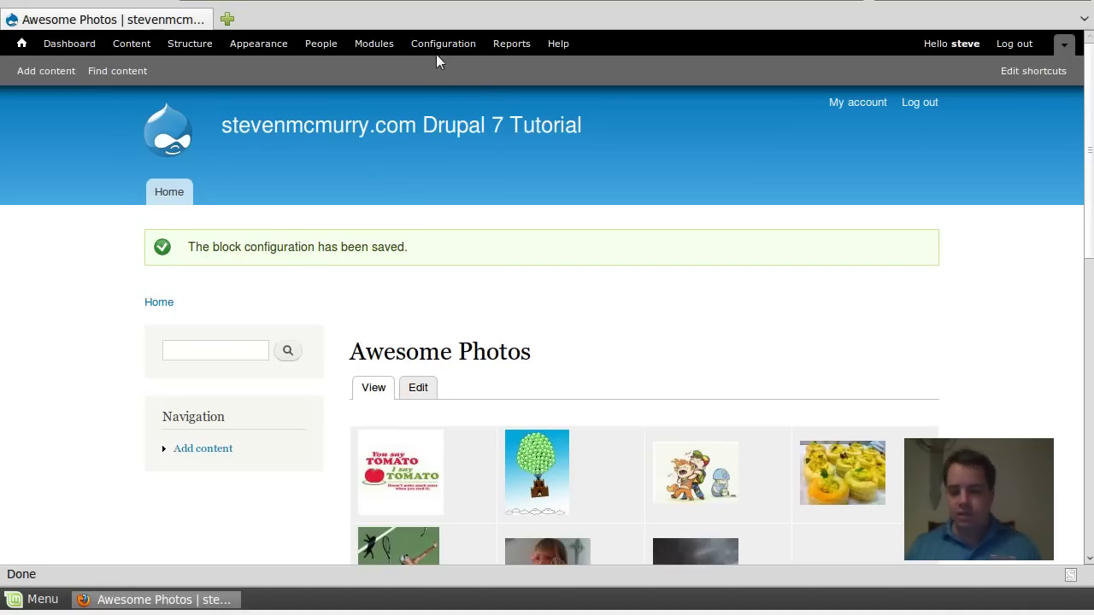
pyautogui.scroll(-3, 622, 375)
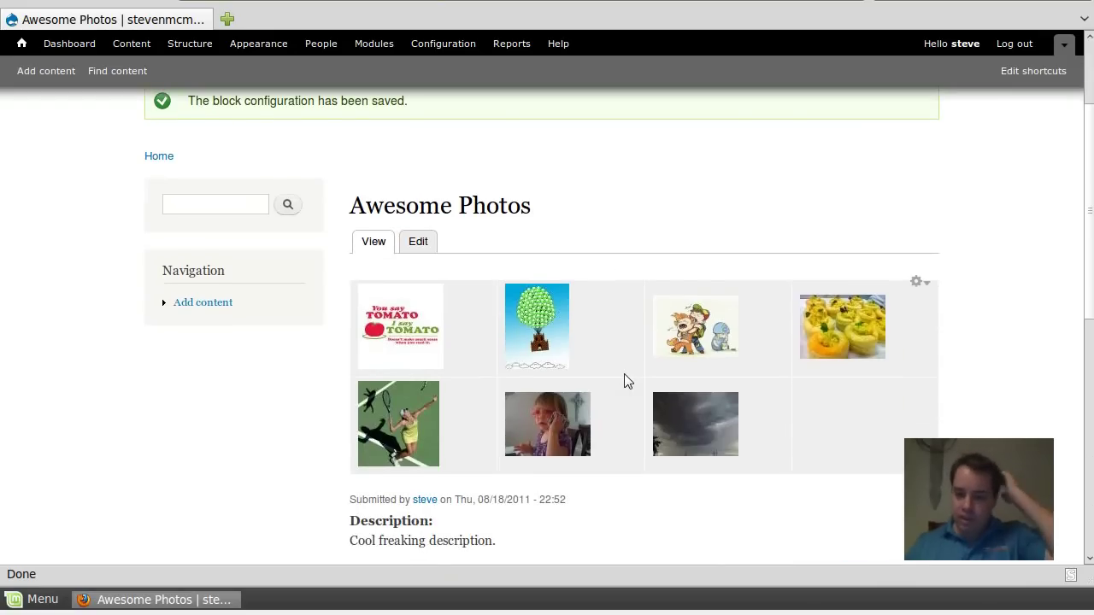
pyautogui.scroll(-3, 626, 381)
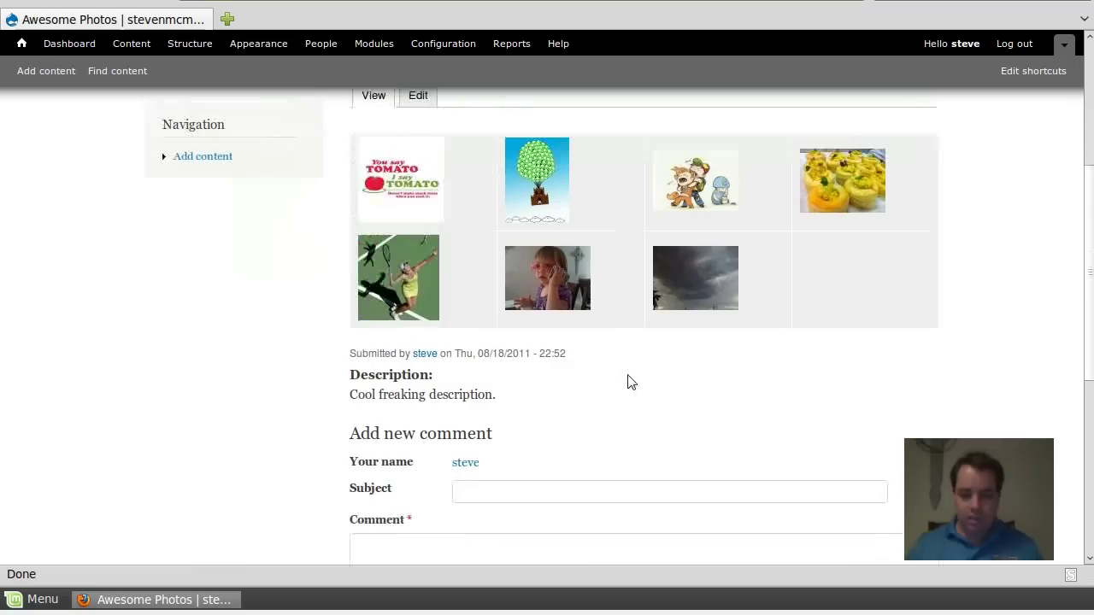
pyautogui.scroll(1, 627, 382)
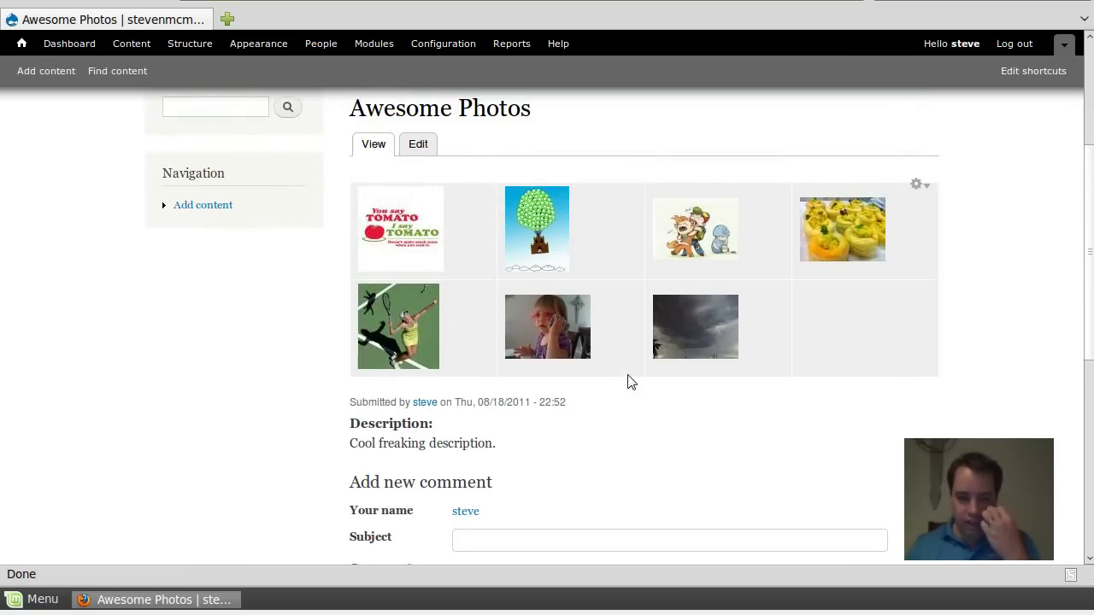
pyautogui.scroll(2, 627, 382)
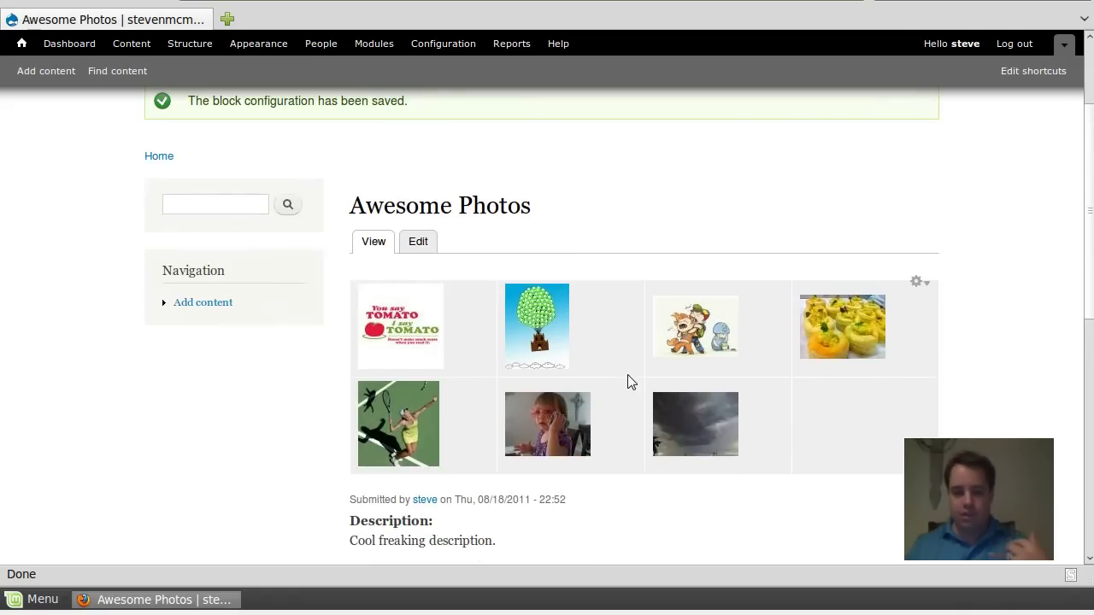
pyautogui.scroll(1, 627, 381)
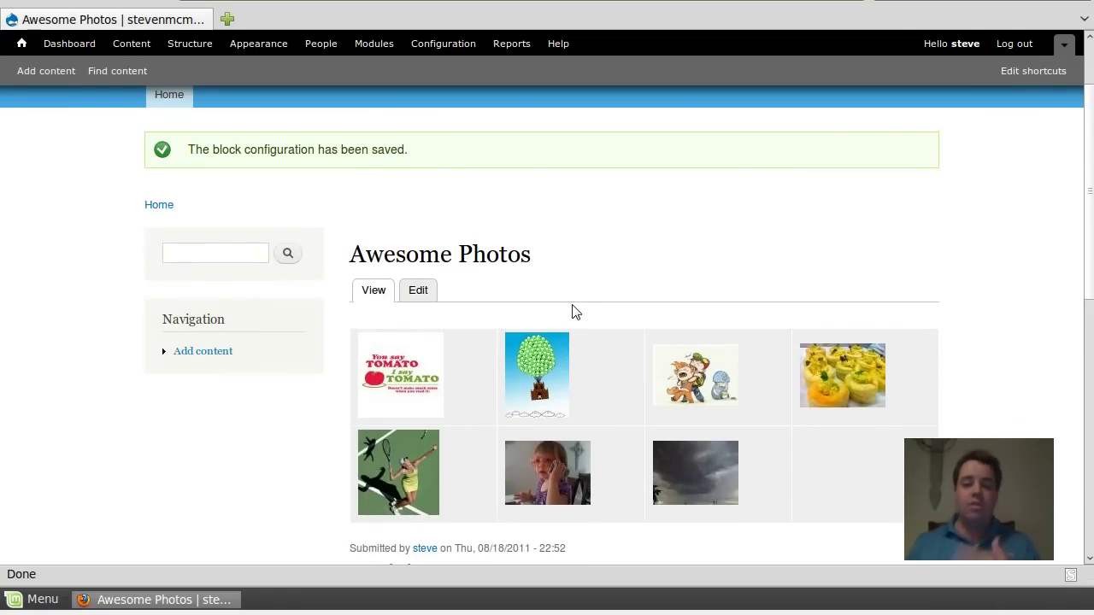
pyautogui.scroll(-4, 598, 369)
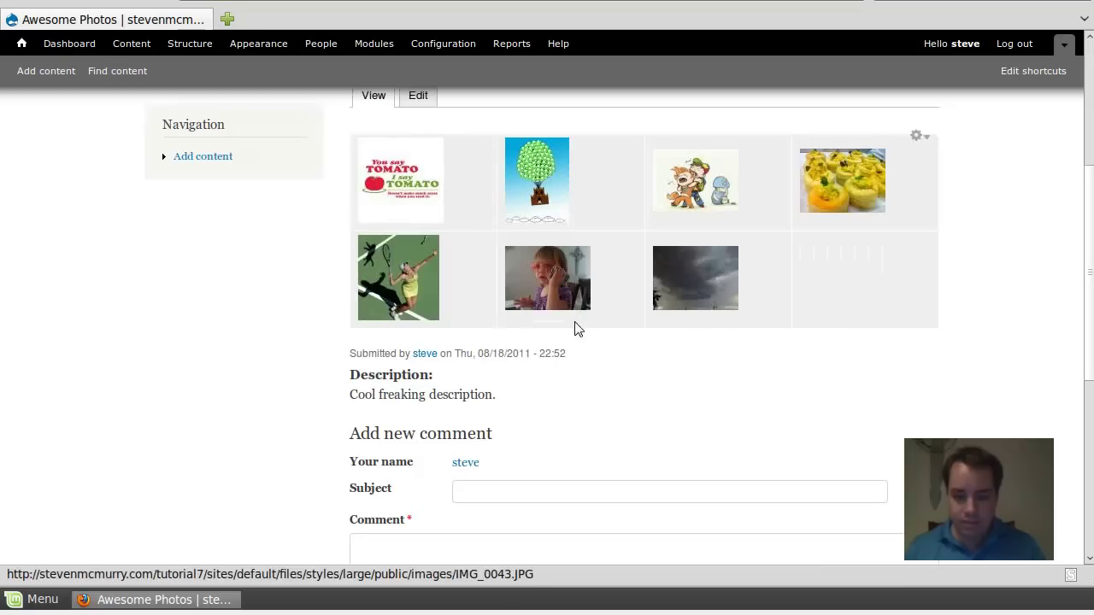
pyautogui.scroll(2, 630, 398)
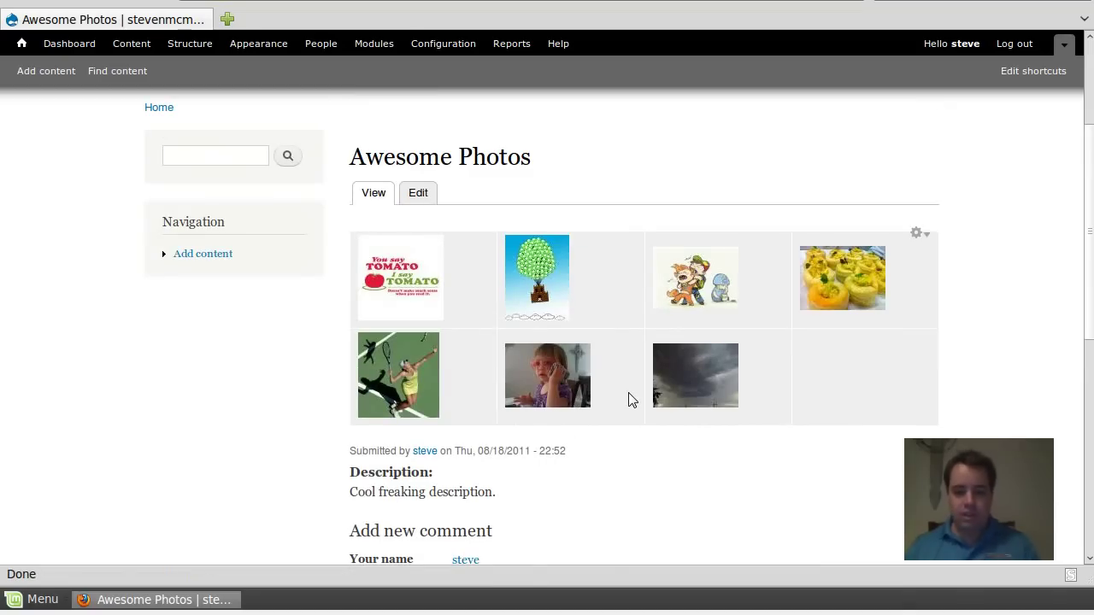
pyautogui.click(563, 375)
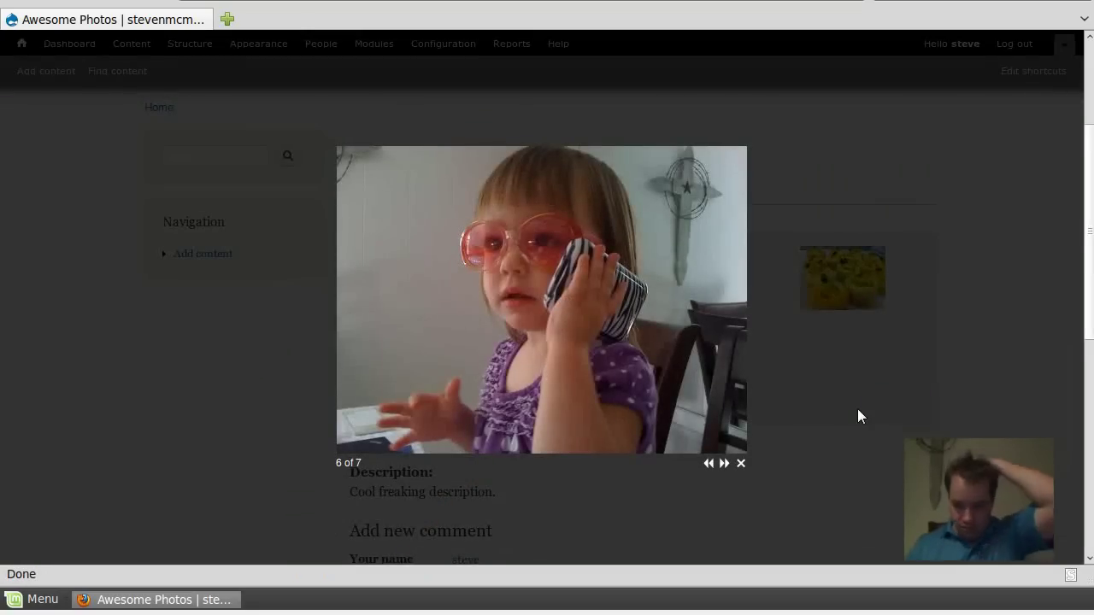
pyautogui.click(775, 462)
pyautogui.click(723, 376)
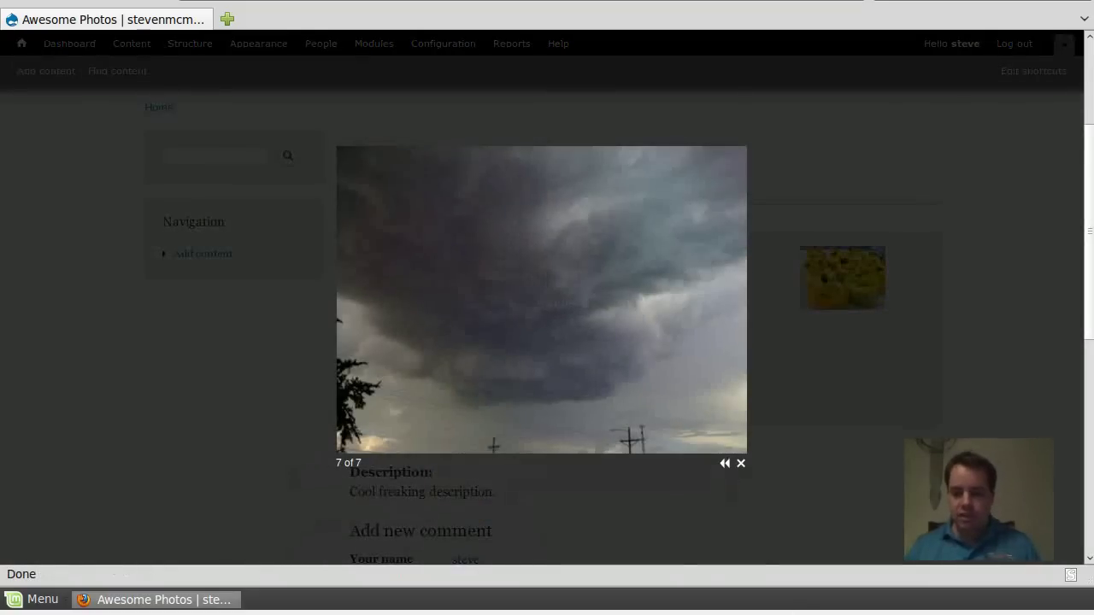
pyautogui.click(771, 416)
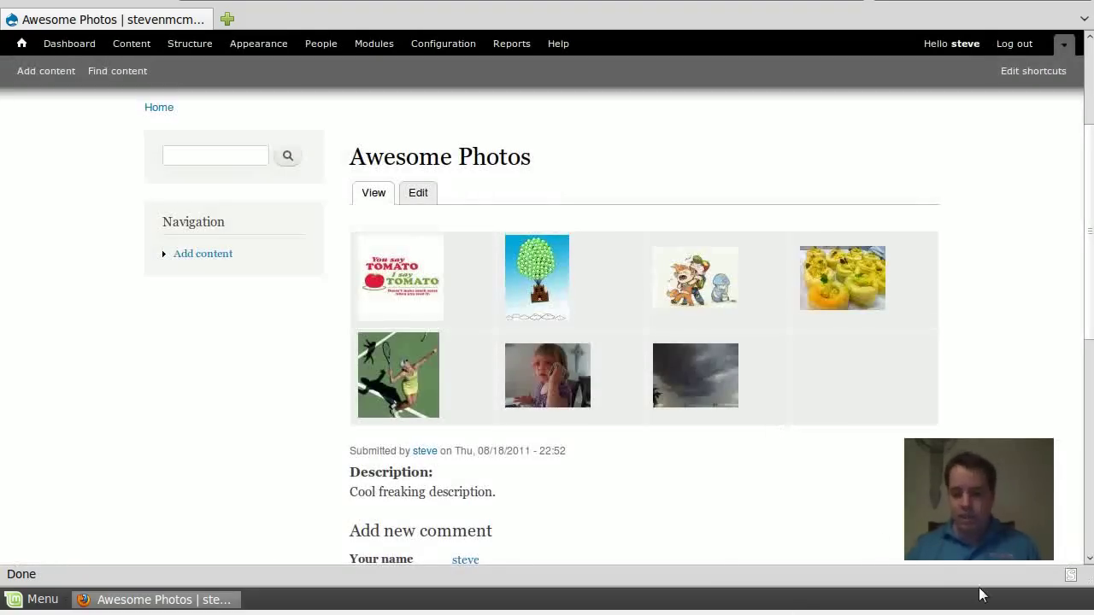